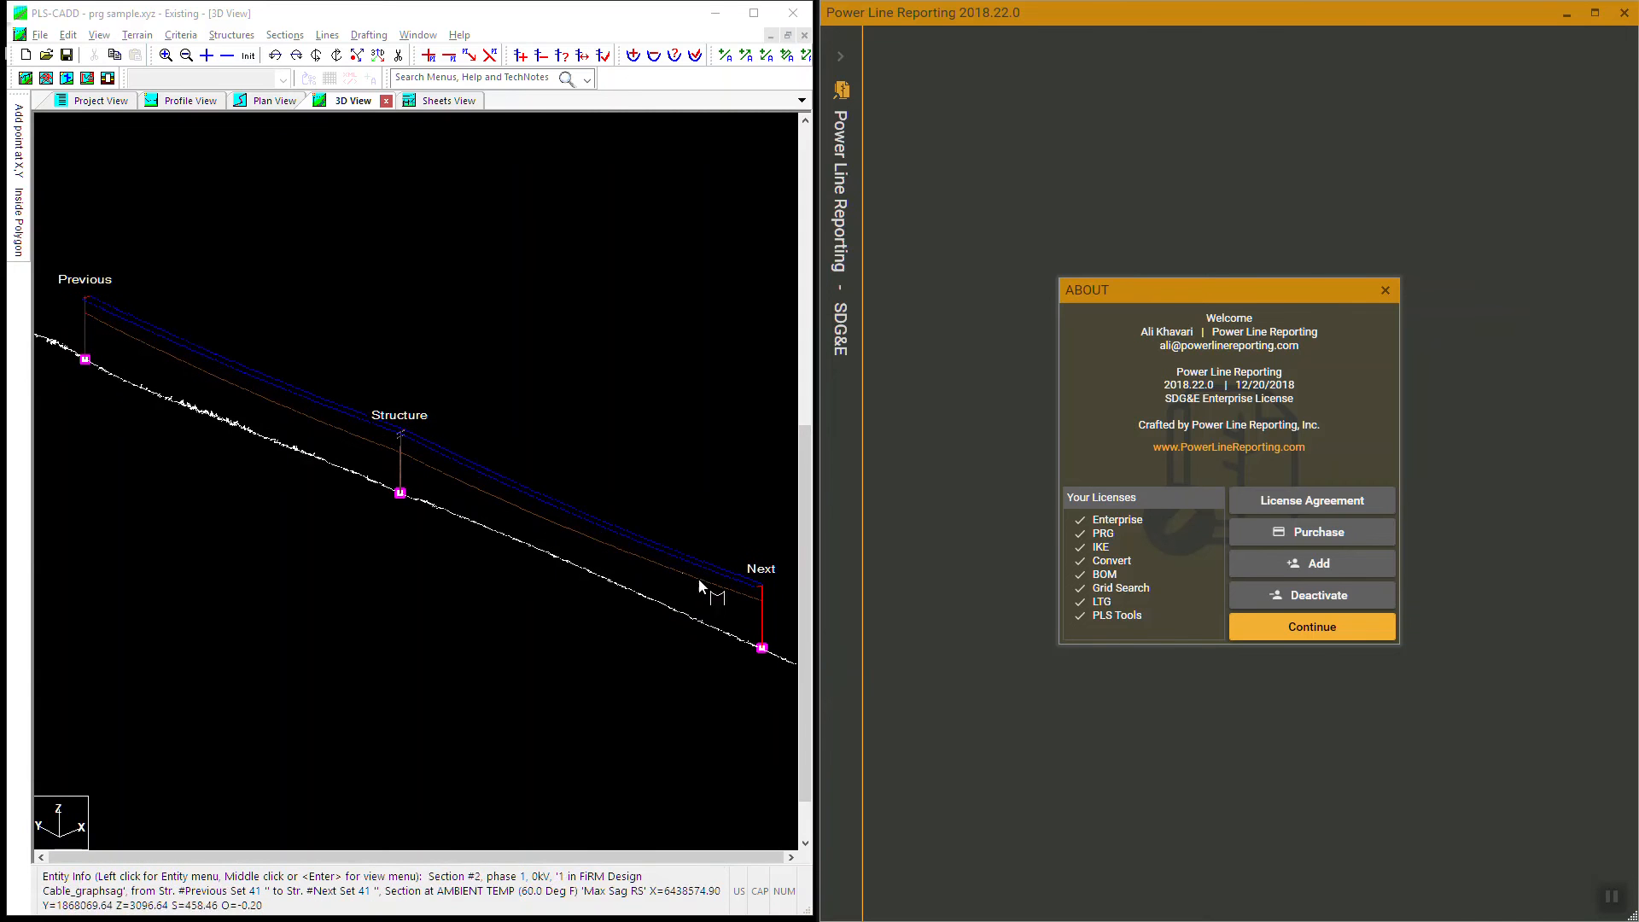
pyautogui.click(787, 639)
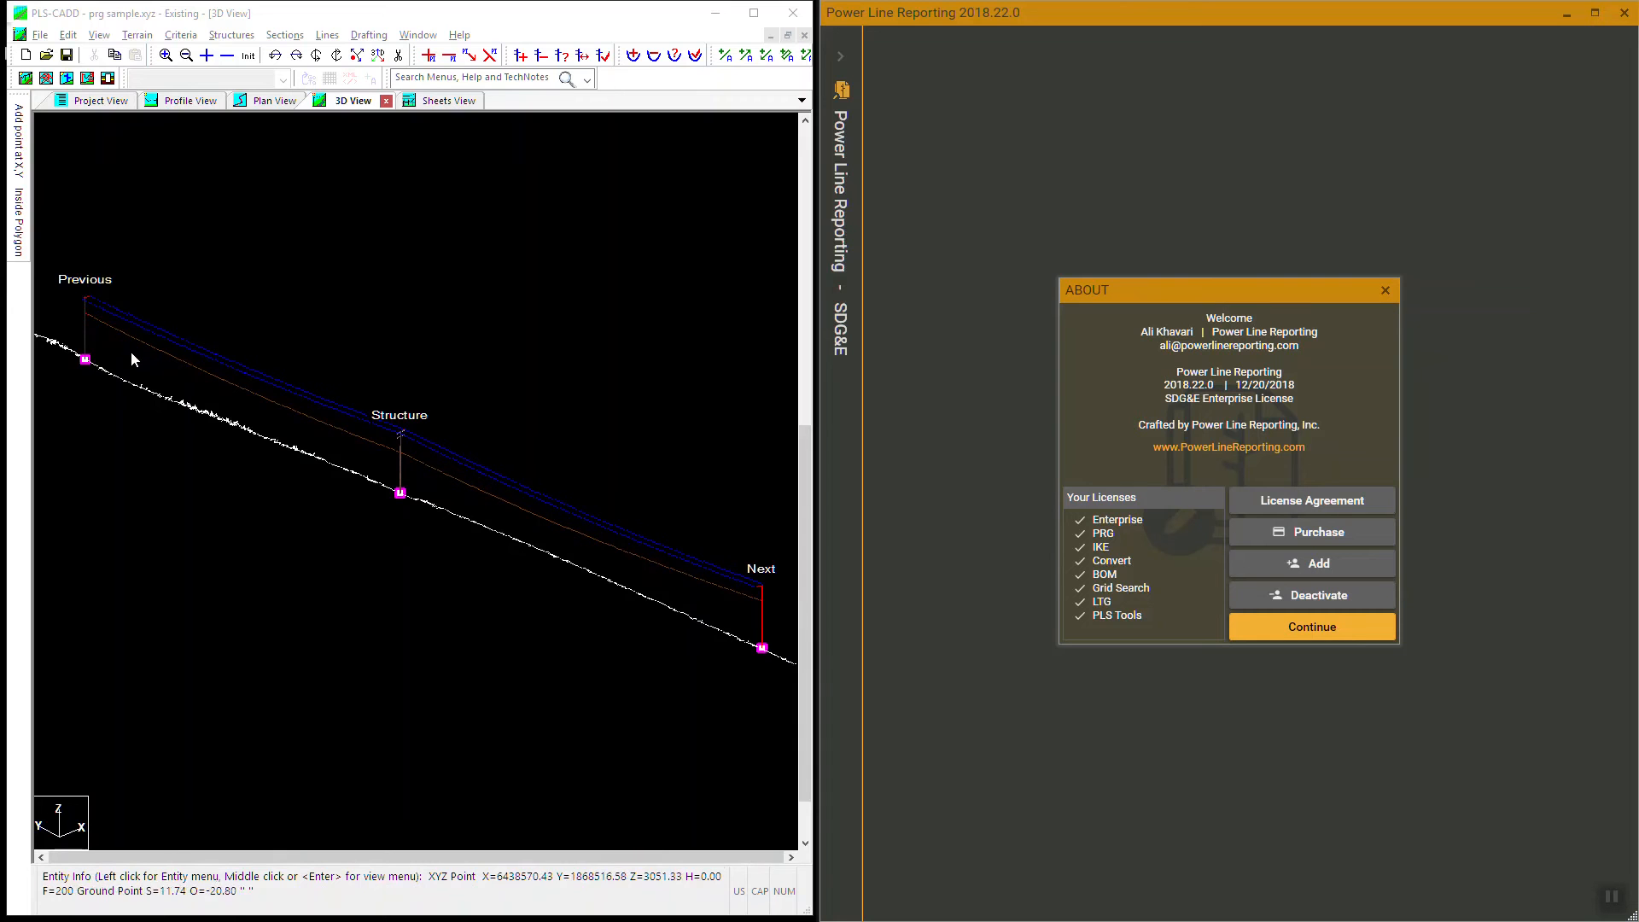
pyautogui.click(412, 469)
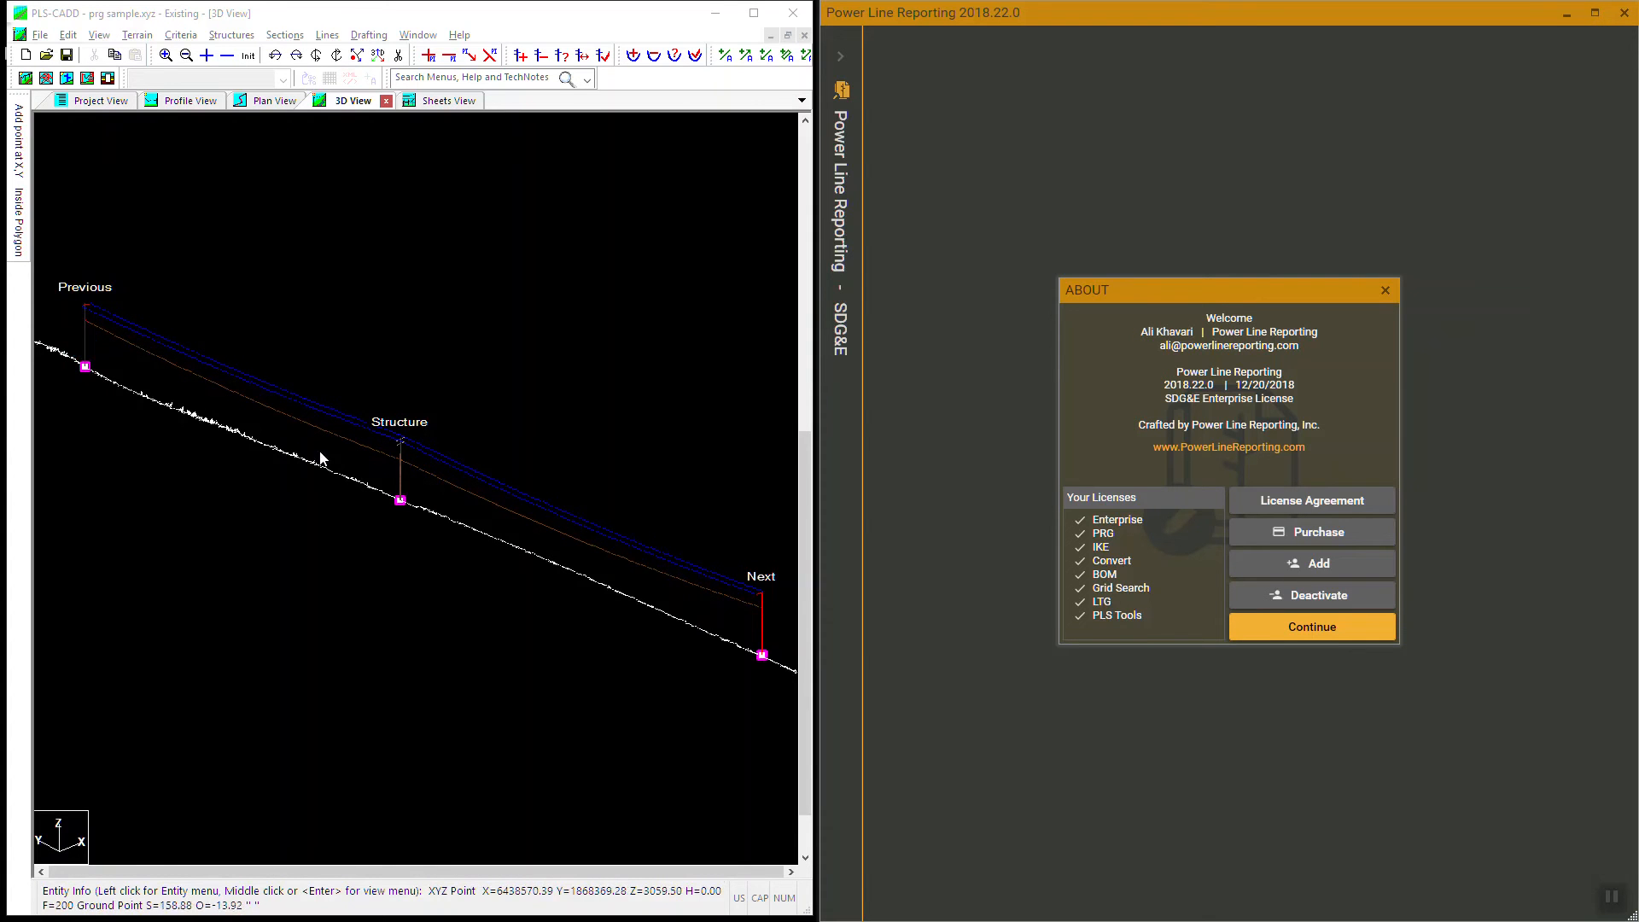
pyautogui.scroll(2, 403, 457)
pyautogui.scroll(2, 405, 455)
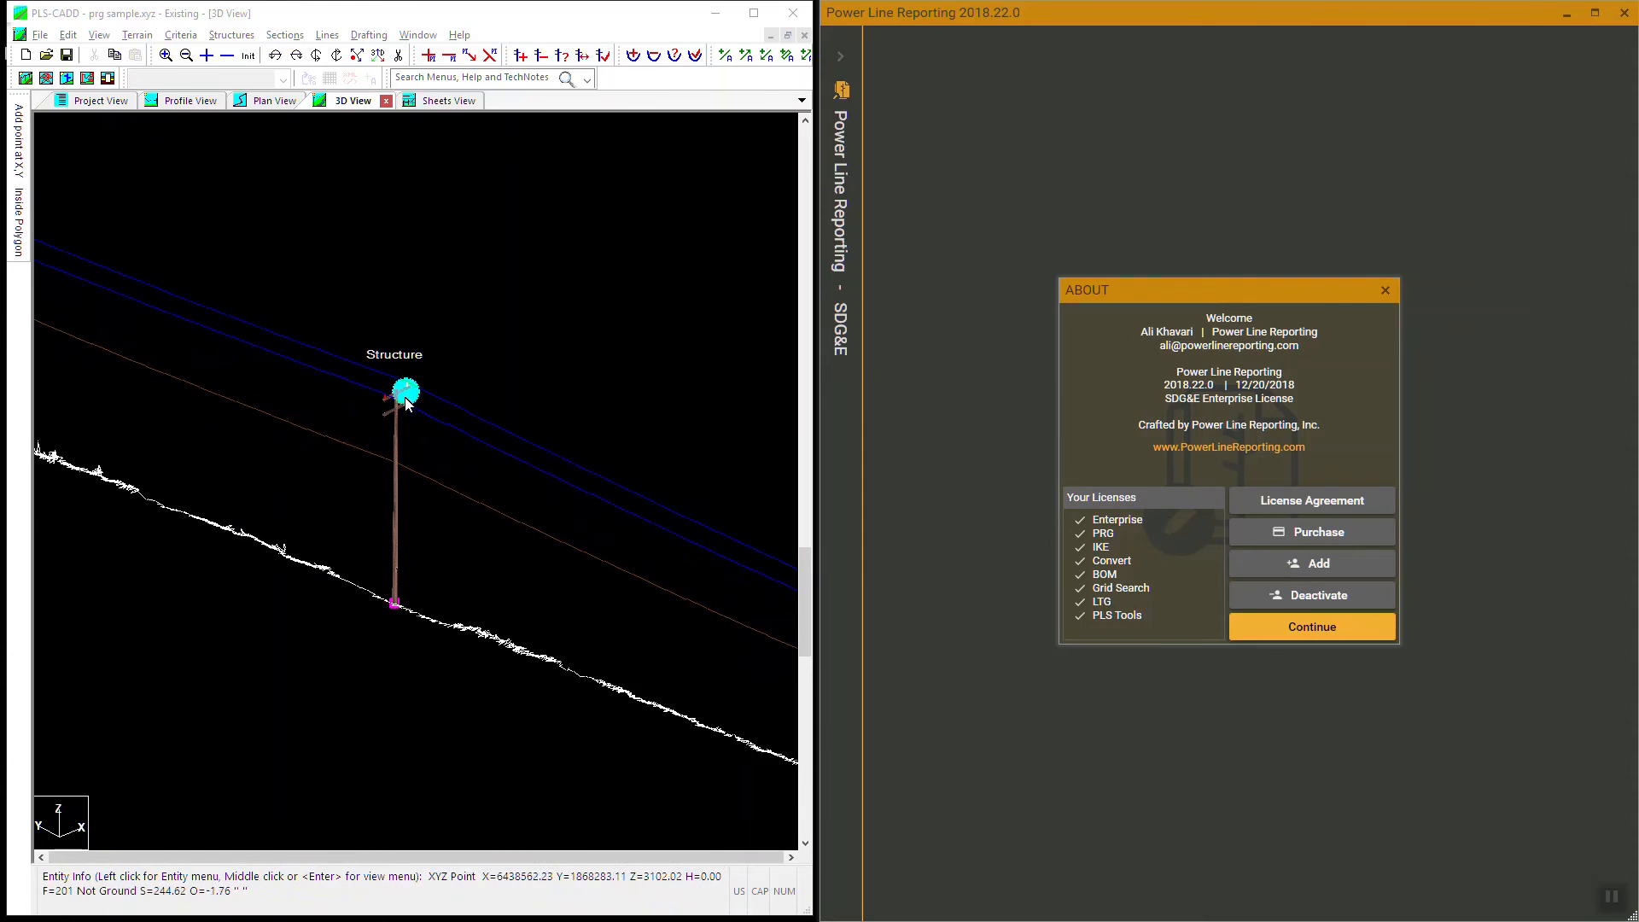
pyautogui.scroll(-1, 454, 495)
pyautogui.scroll(-3, 434, 498)
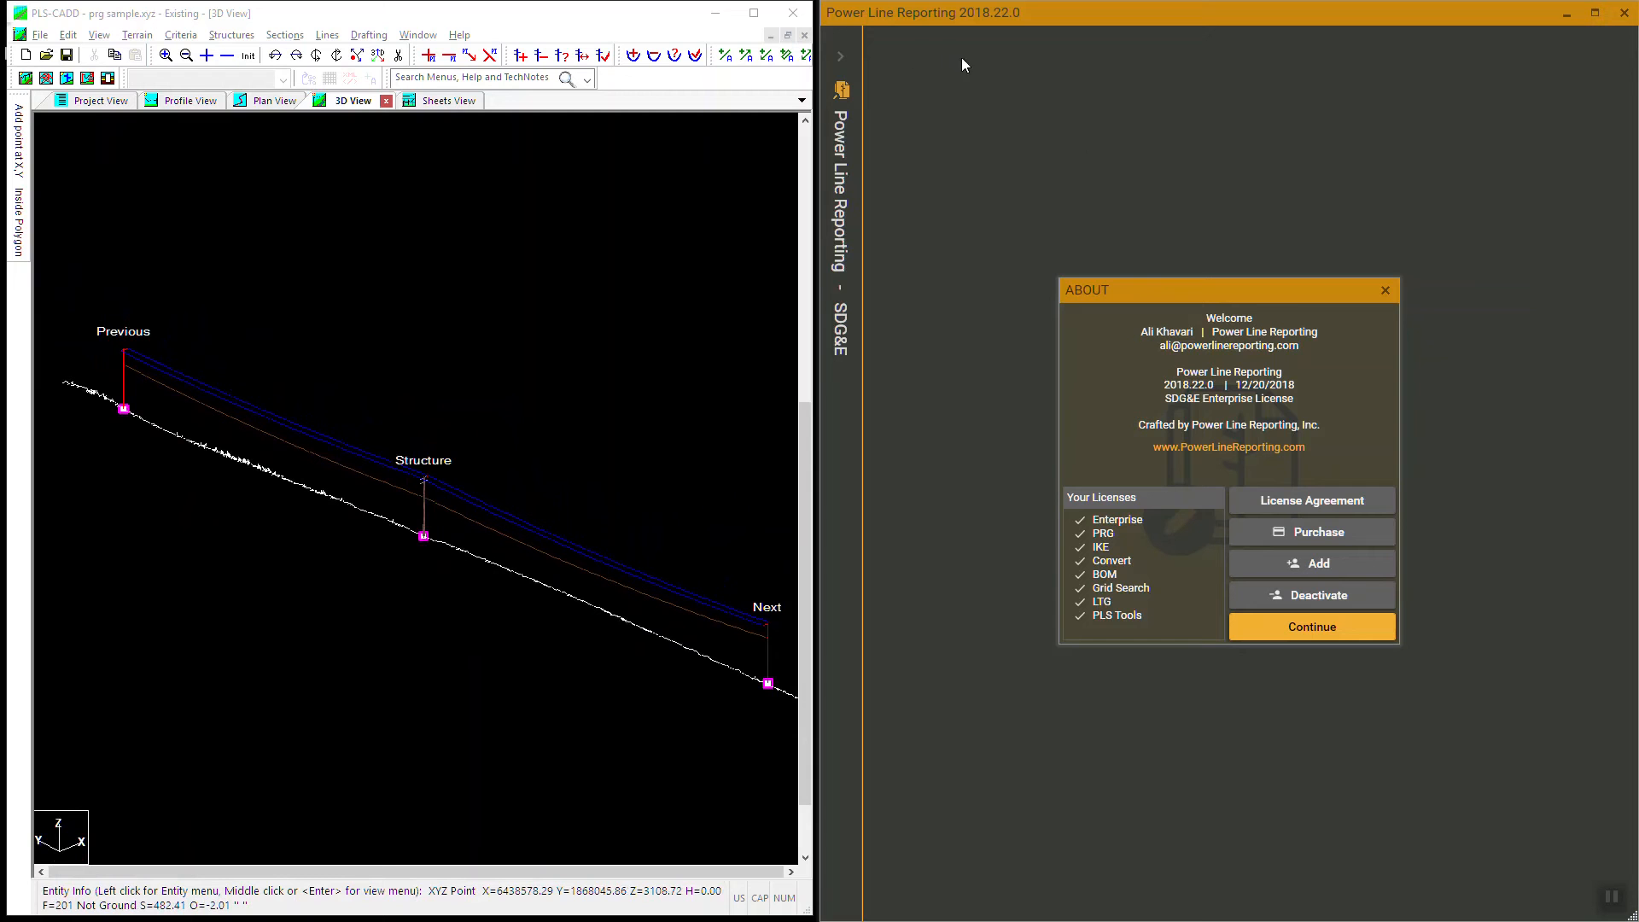
# Start the PRG tool in Power Line Reporting and enter "Circuit" as the primary circuit name.
pyautogui.click(1298, 630)
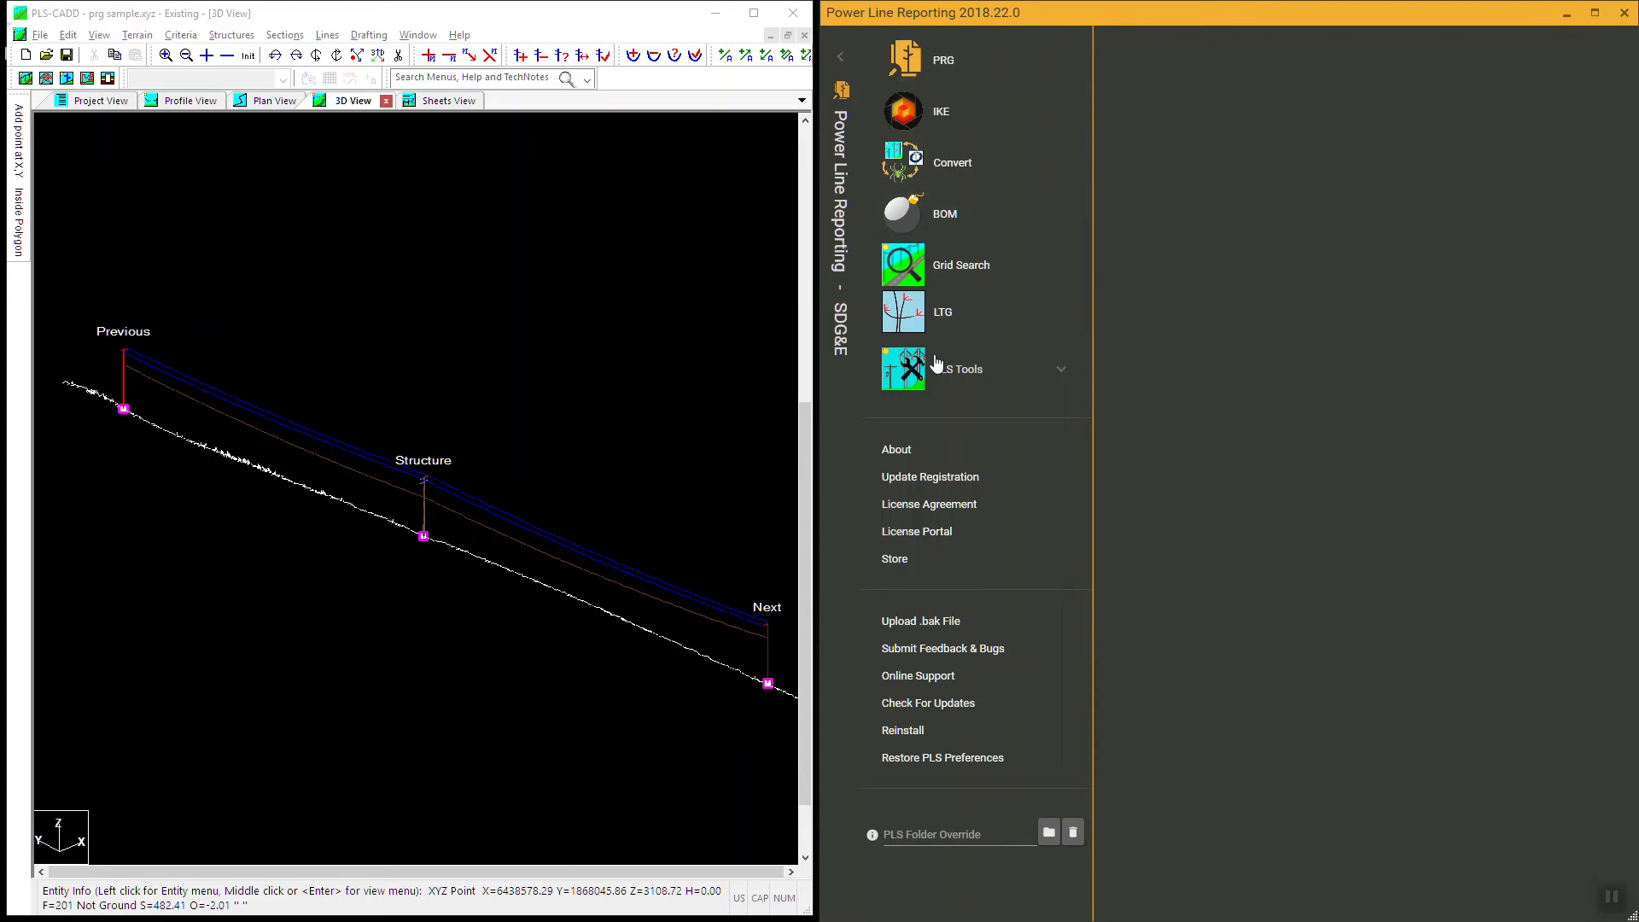
pyautogui.click(943, 61)
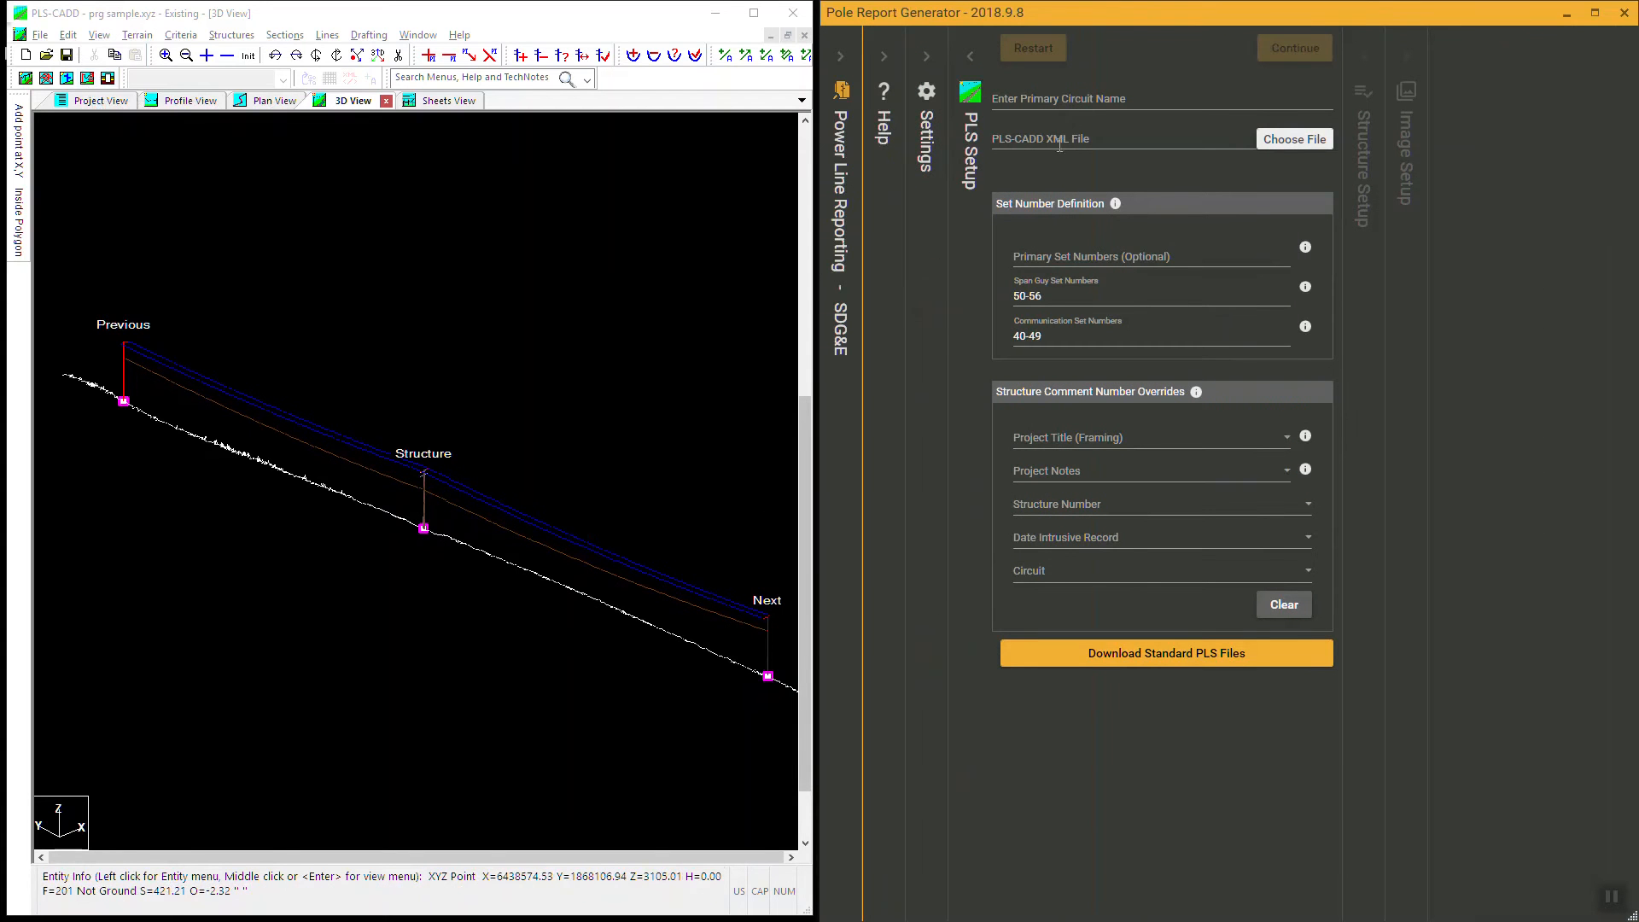
pyautogui.click(1043, 99)
pyautogui.write('Circuit')
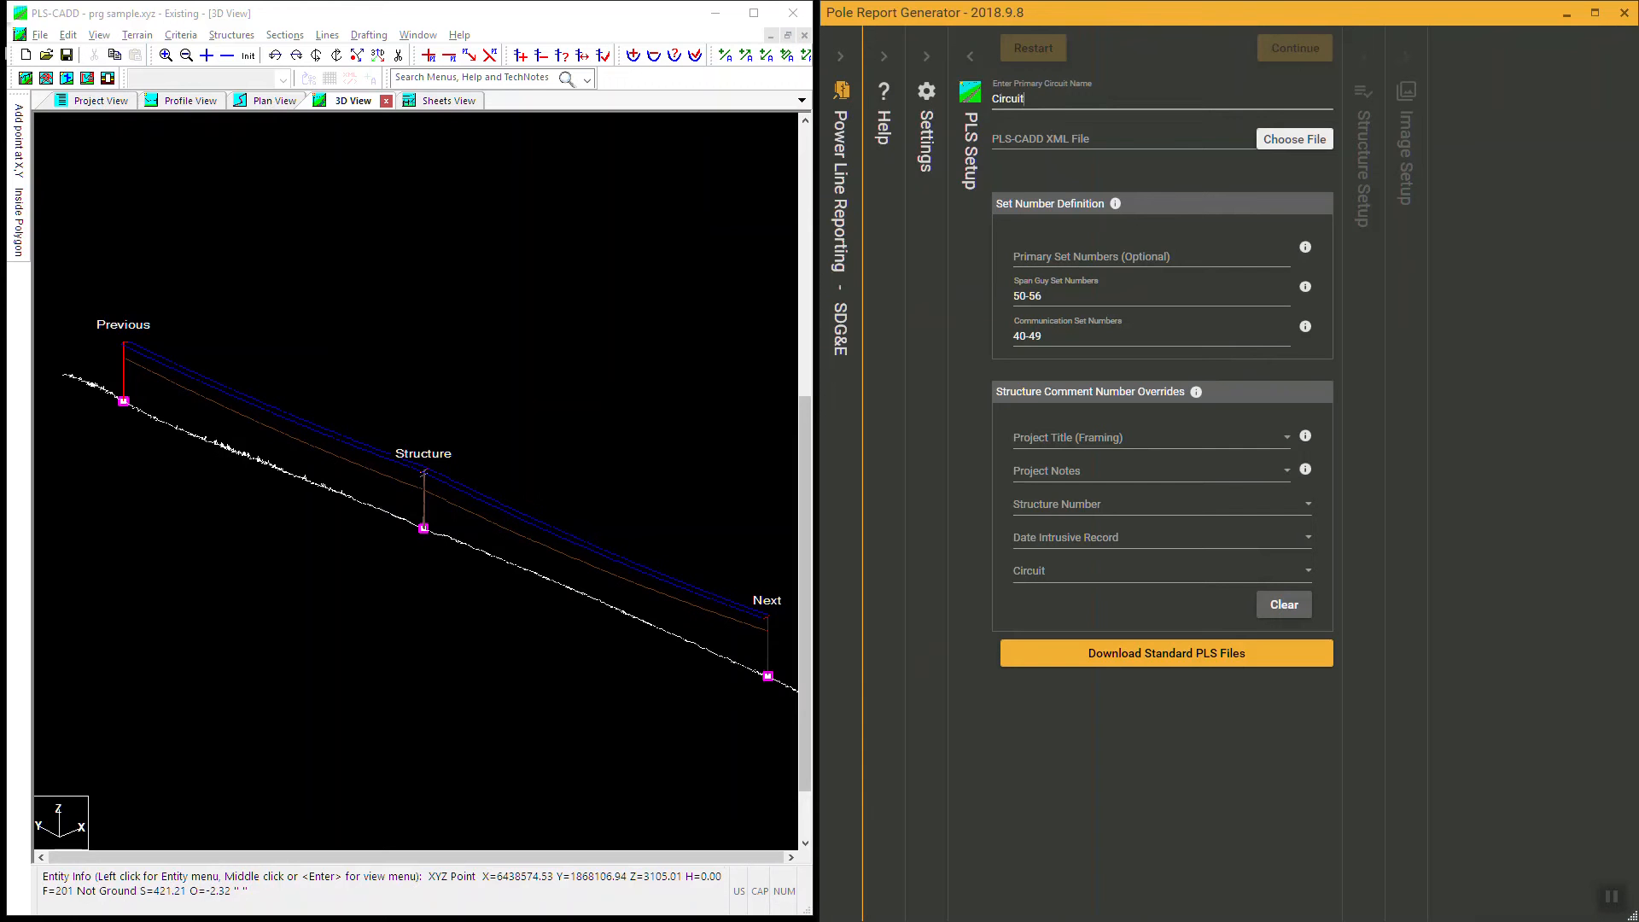
pyautogui.click(1171, 133)
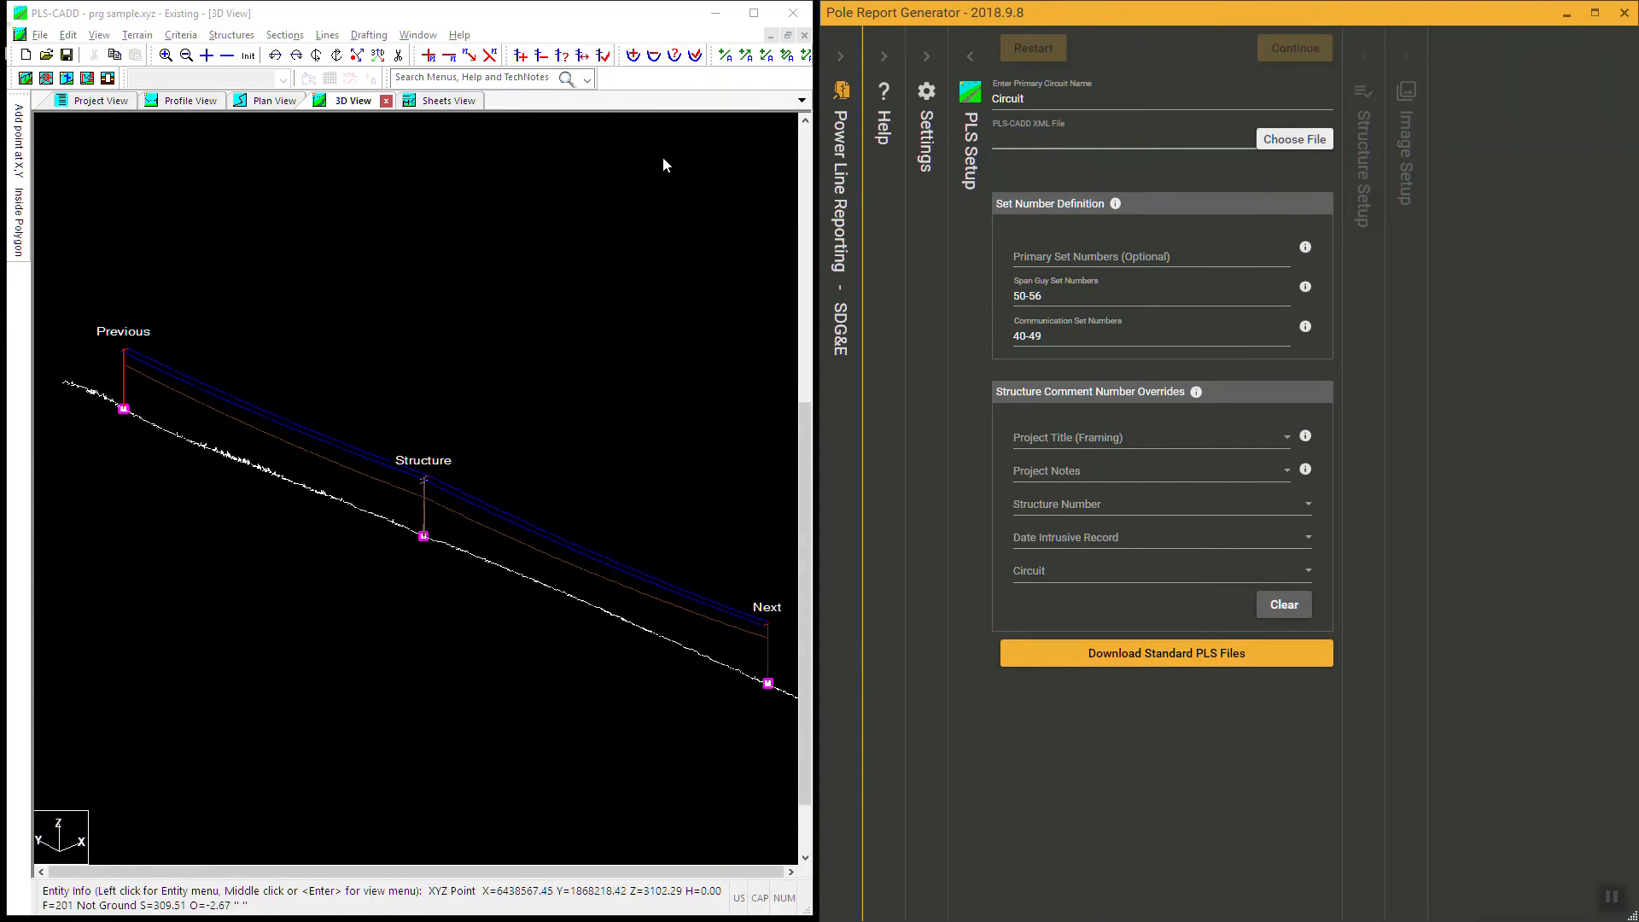
# Switch to PLS-CADD and export the complete XML of the project as prg sample.xml, declining to view it.
pyautogui.click(127, 340)
pyautogui.click(76, 16)
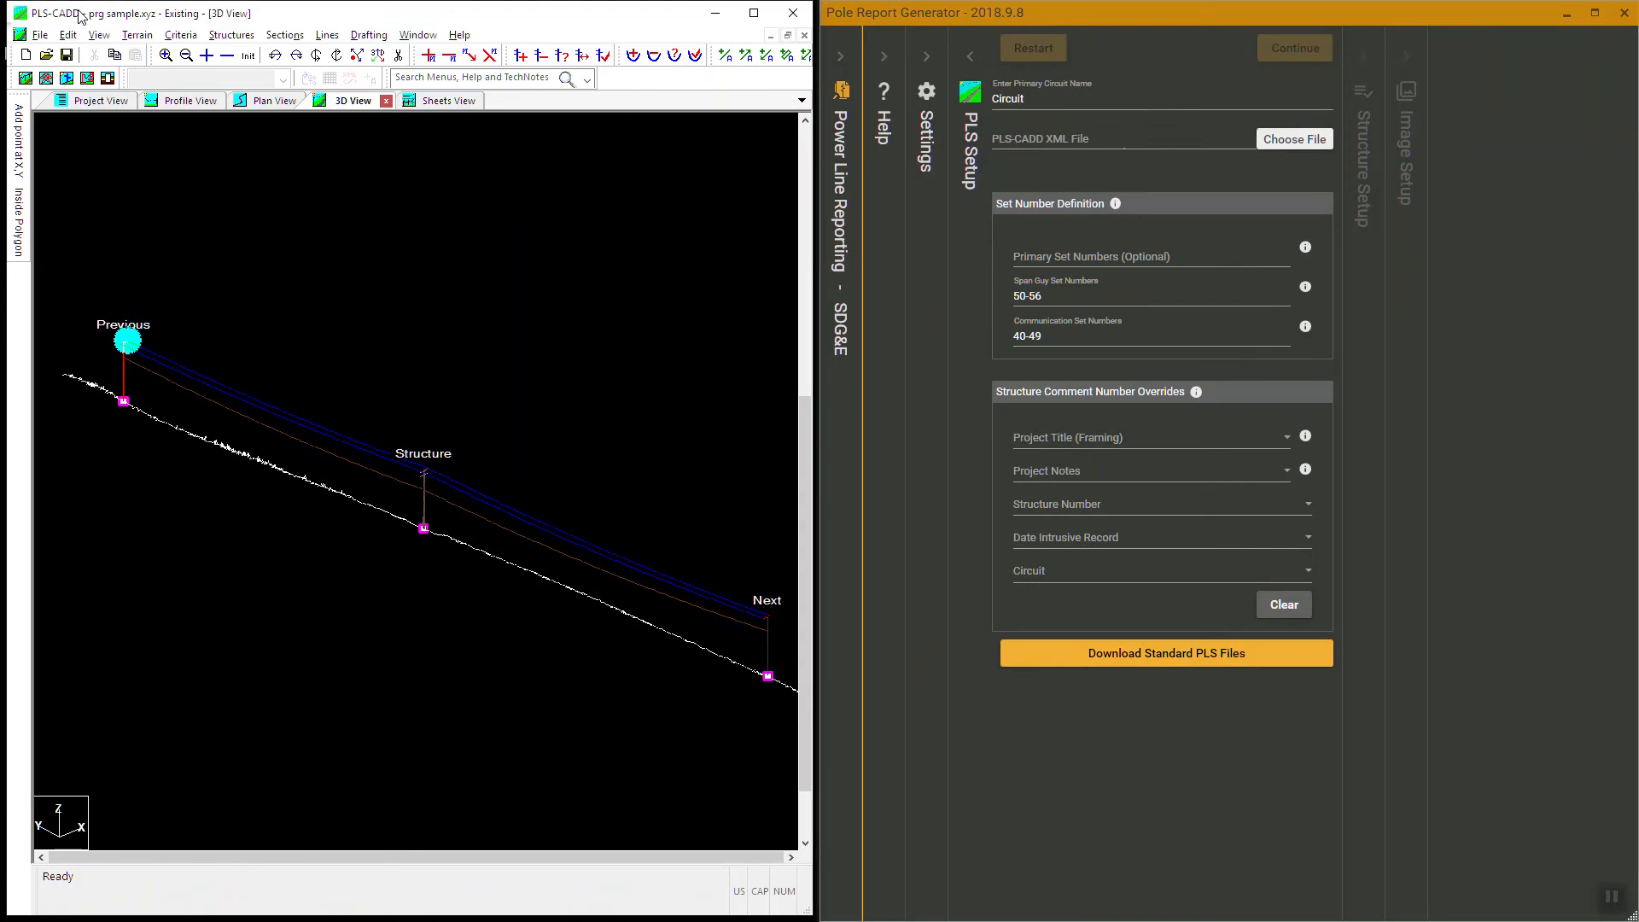
pyautogui.click(40, 35)
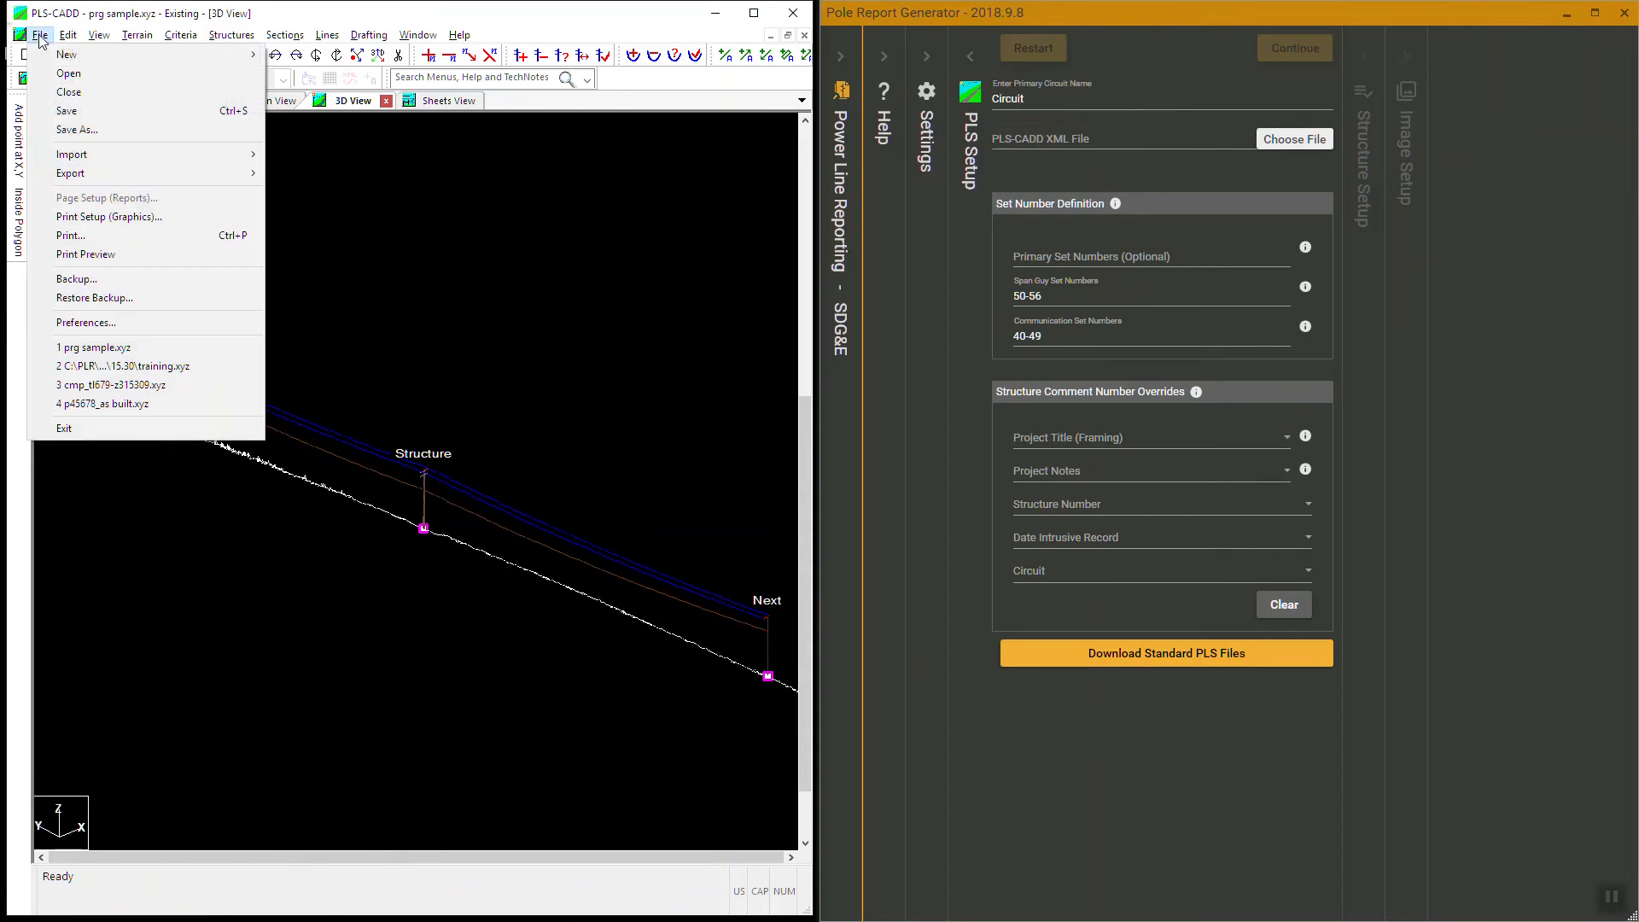
pyautogui.moveTo(231, 175)
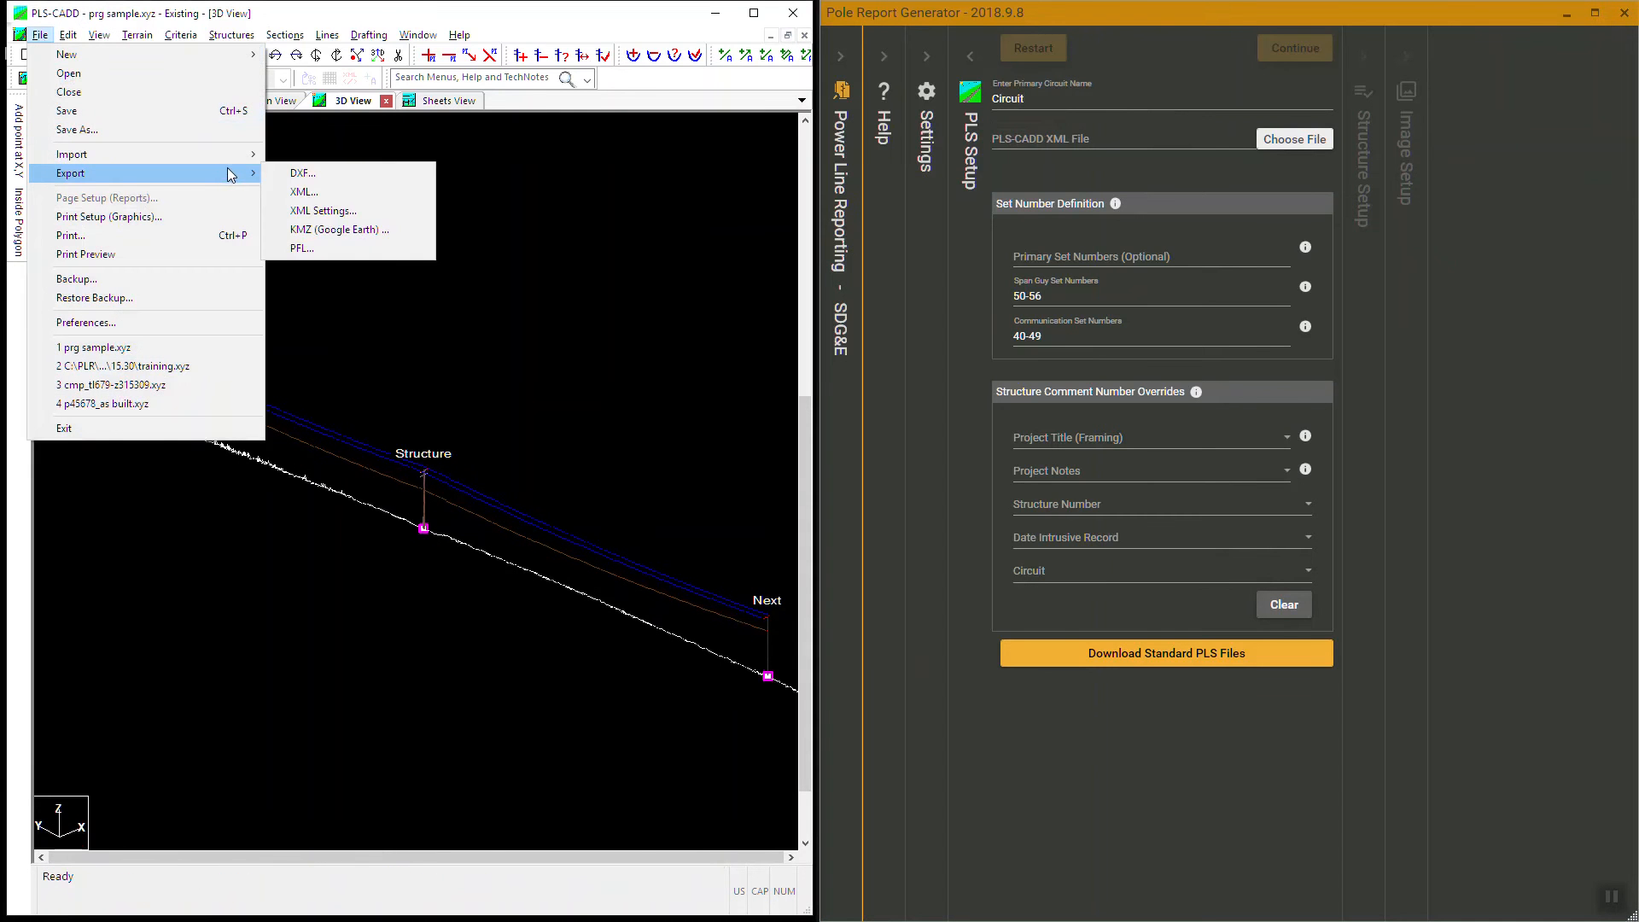
pyautogui.click(332, 189)
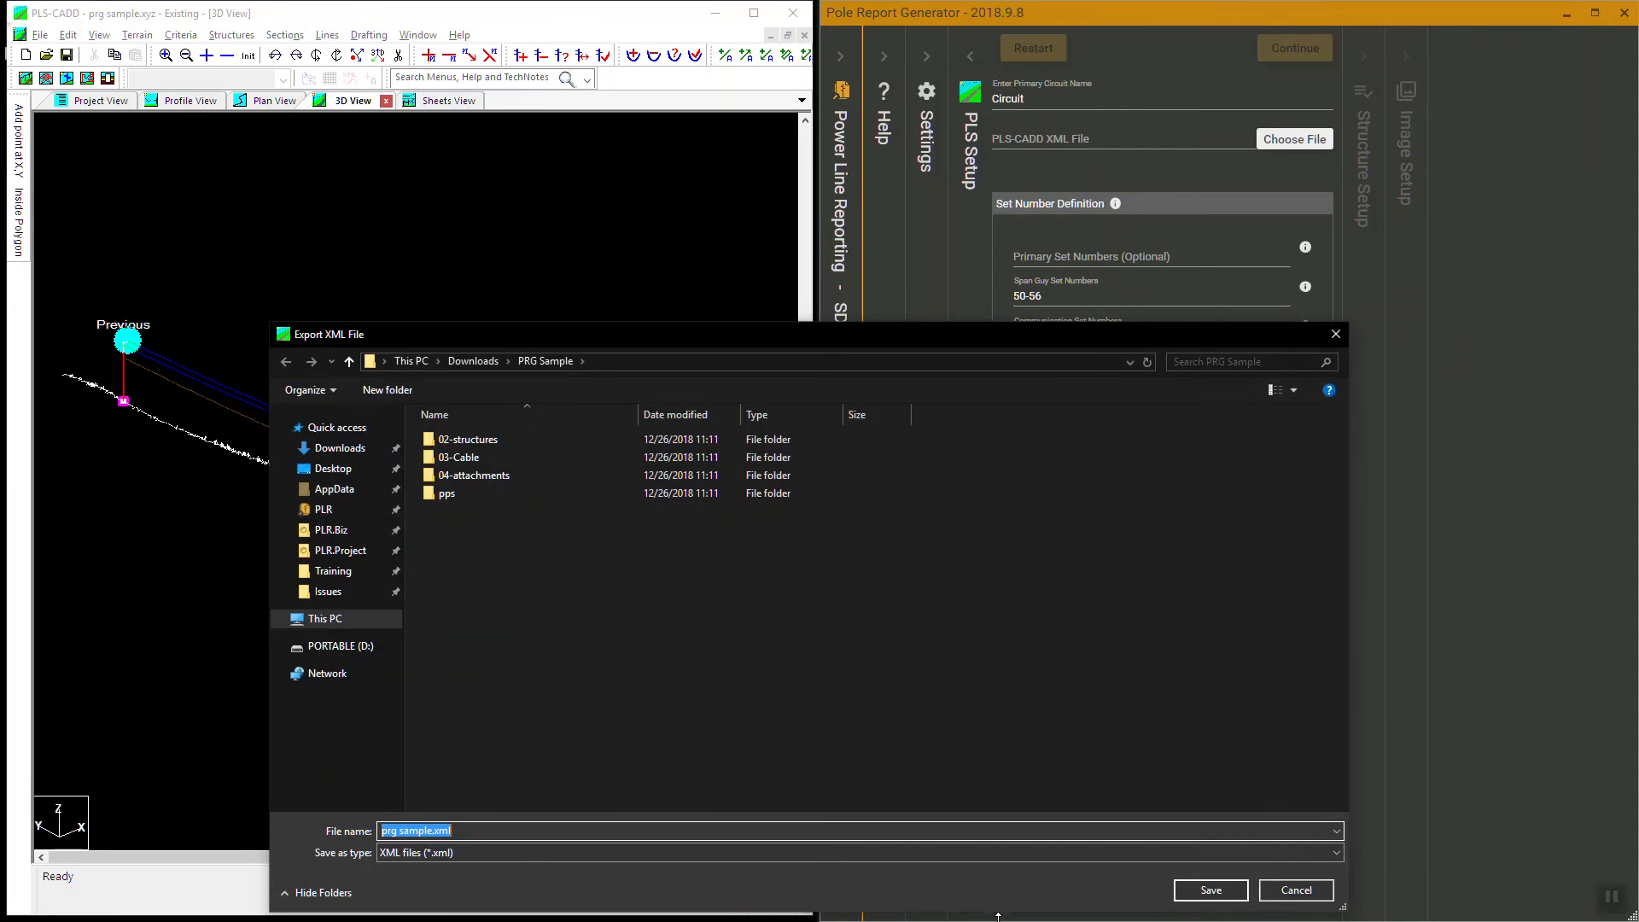
pyautogui.click(1211, 890)
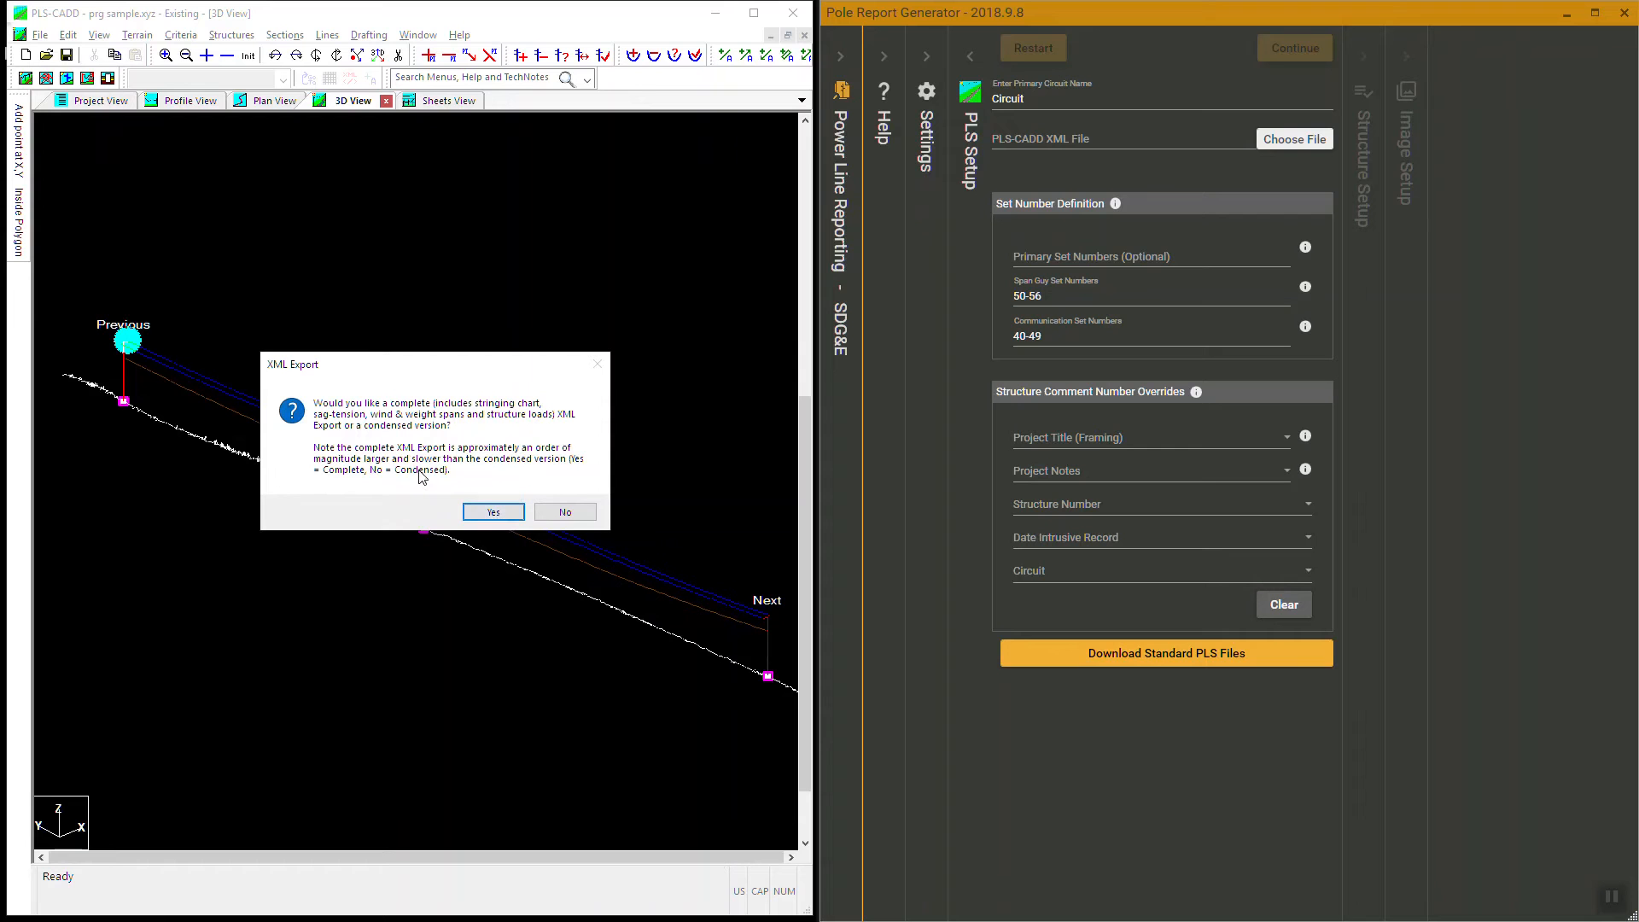
pyautogui.click(492, 513)
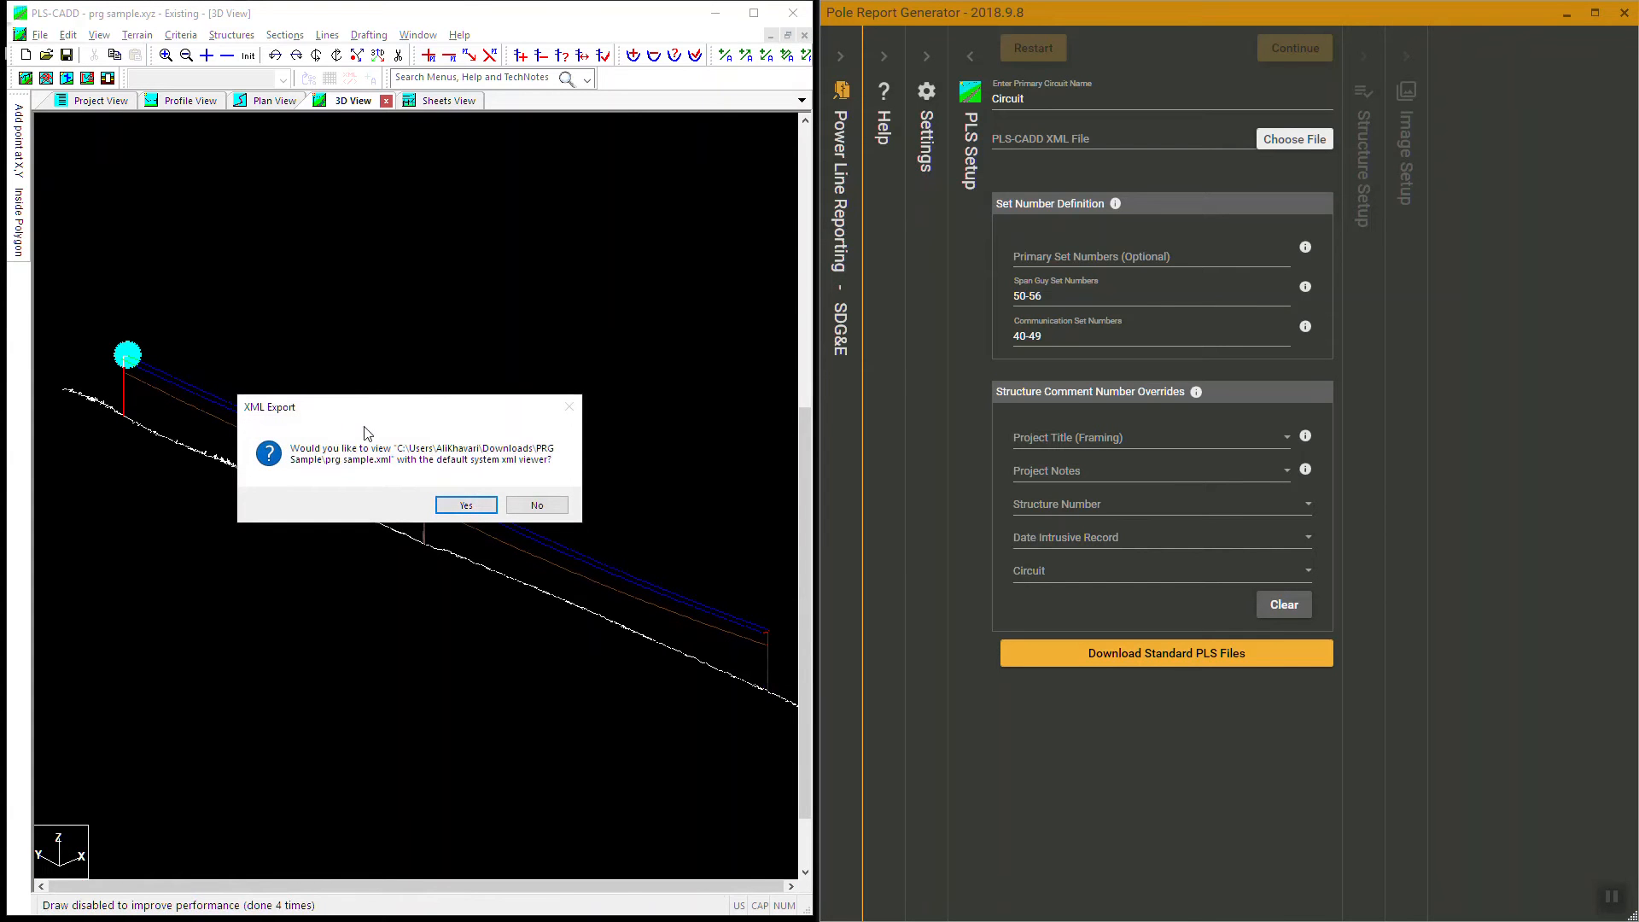
pyautogui.moveTo(301, 417); pyautogui.dragTo(316, 416)
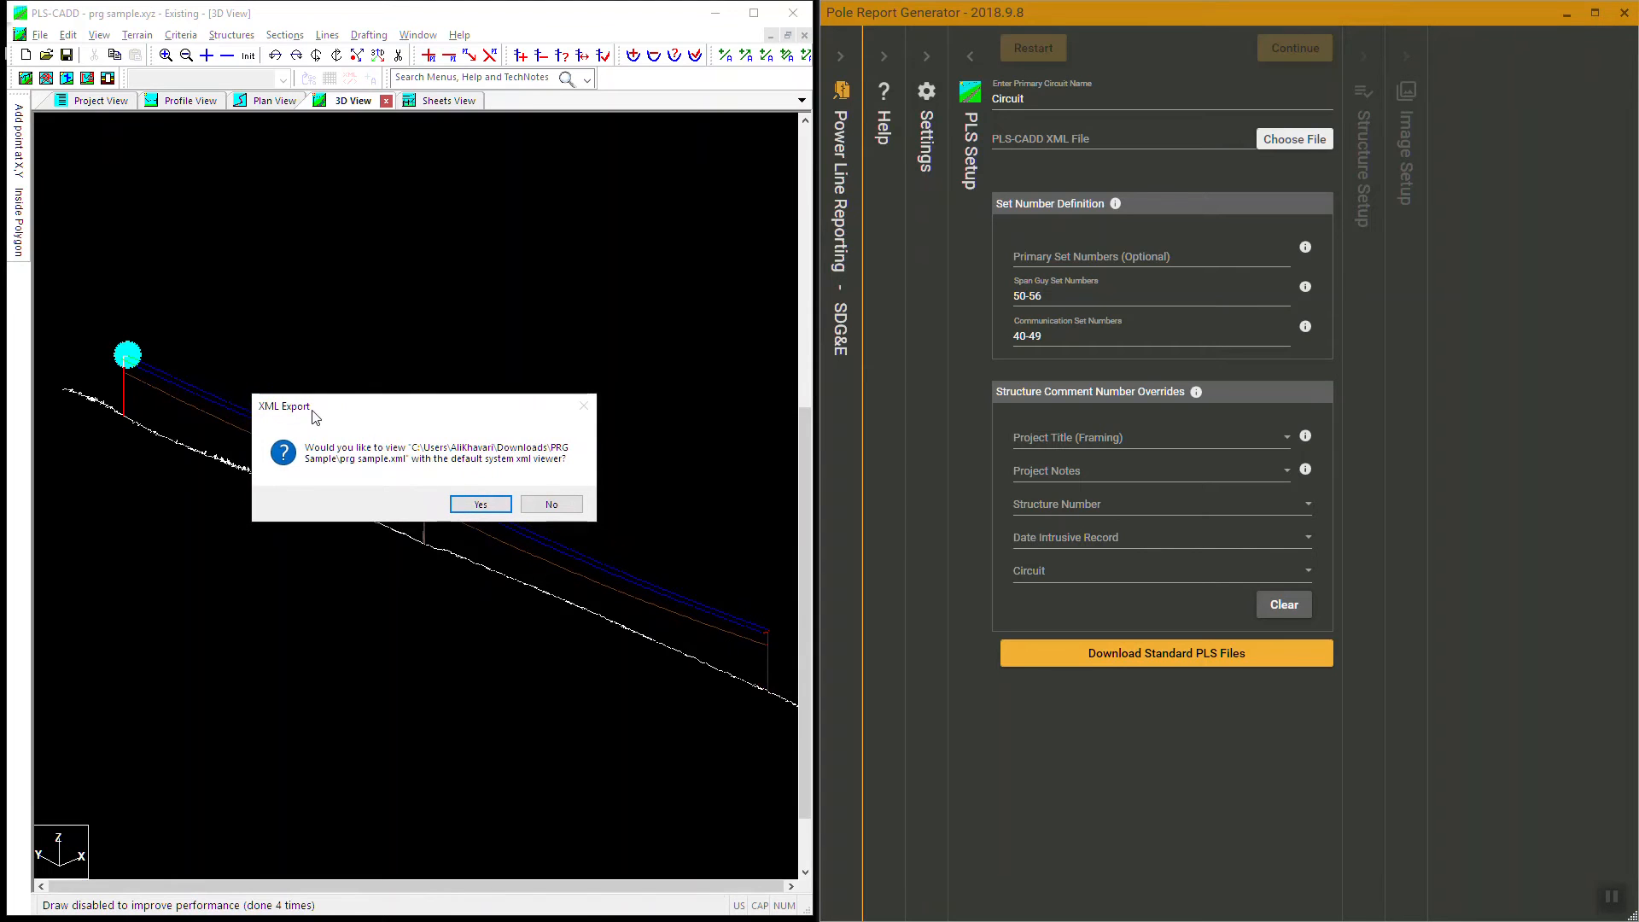
pyautogui.click(549, 507)
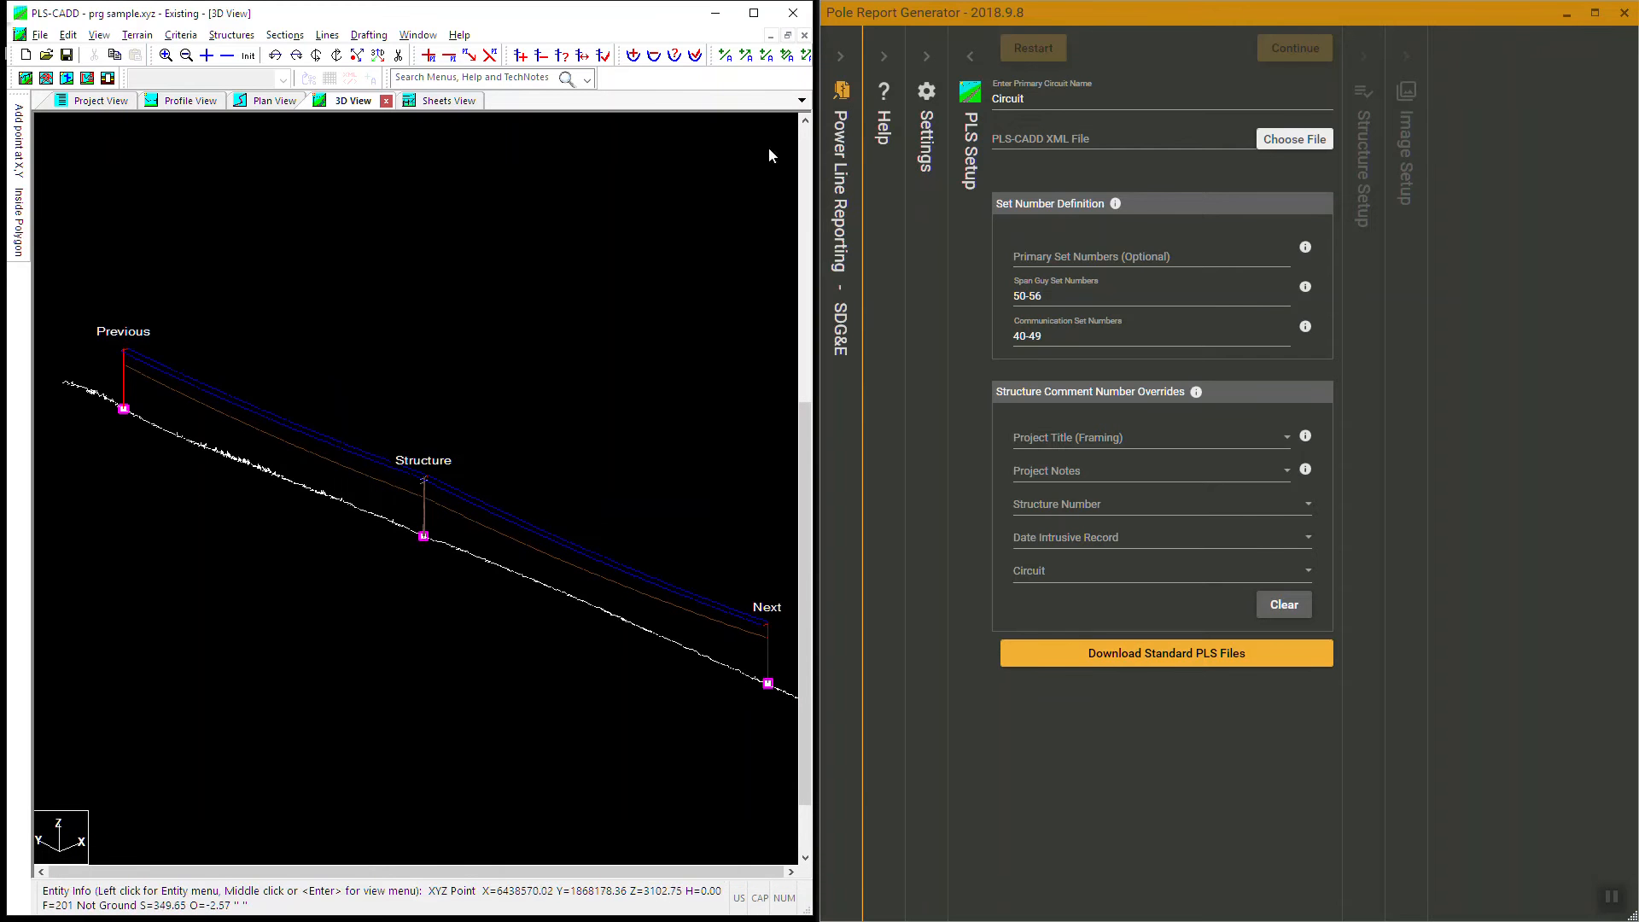
# Try to load prg sample.xml from the PRG Sample downloads folder as the PLS-CADD XML file in Pole Report Generator.
pyautogui.click(1281, 146)
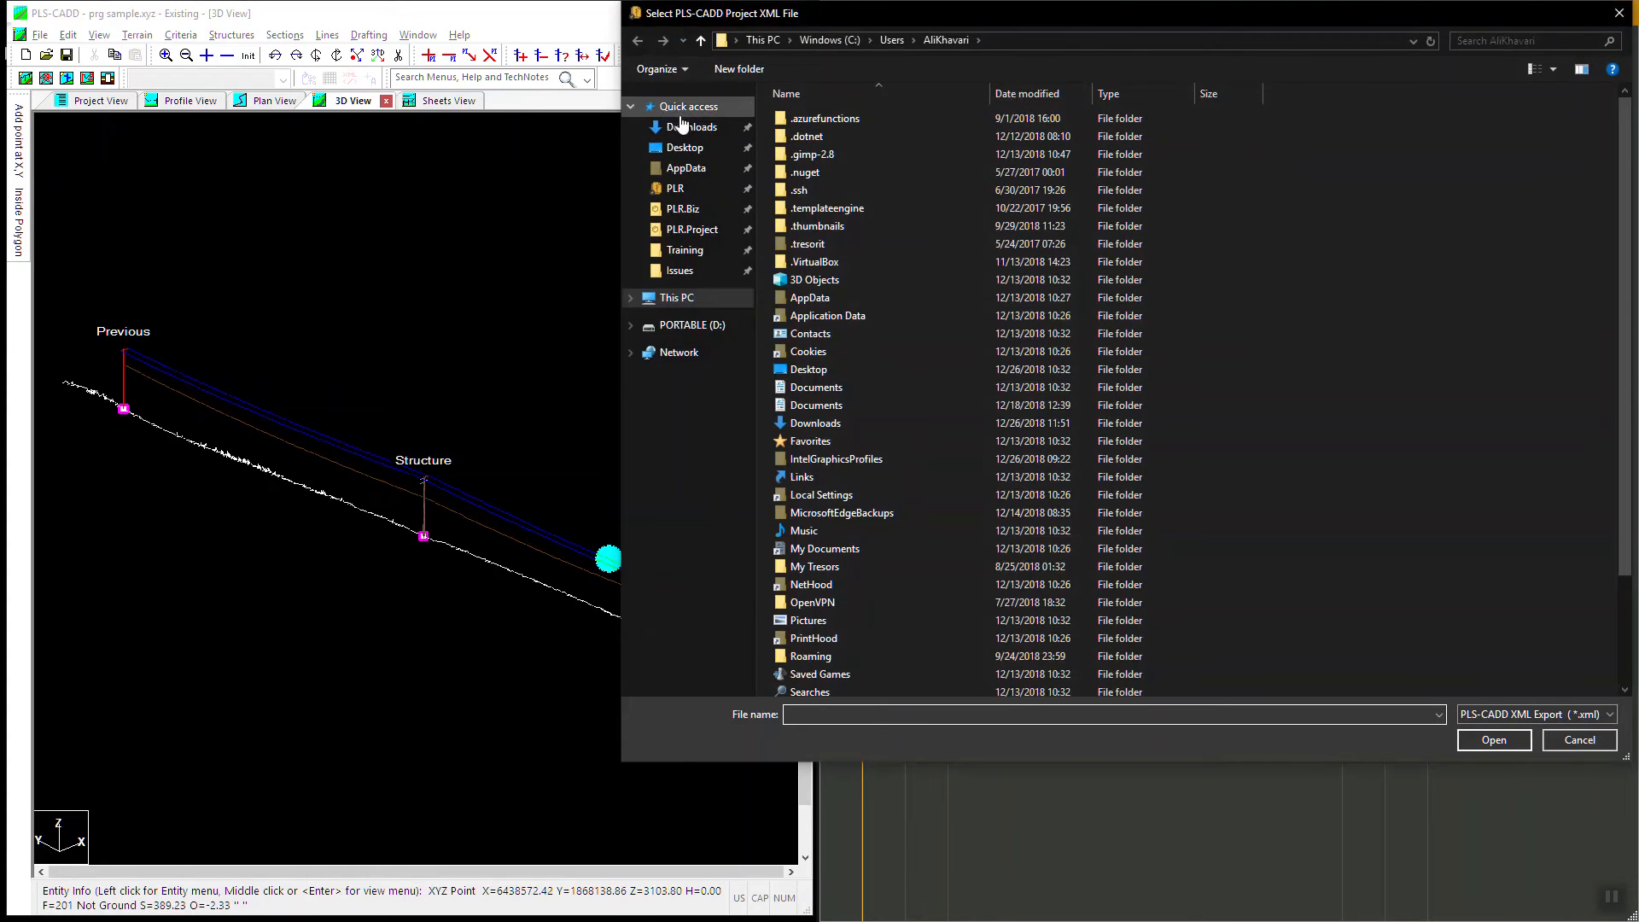
pyautogui.click(701, 133)
pyautogui.doubleClick(839, 116)
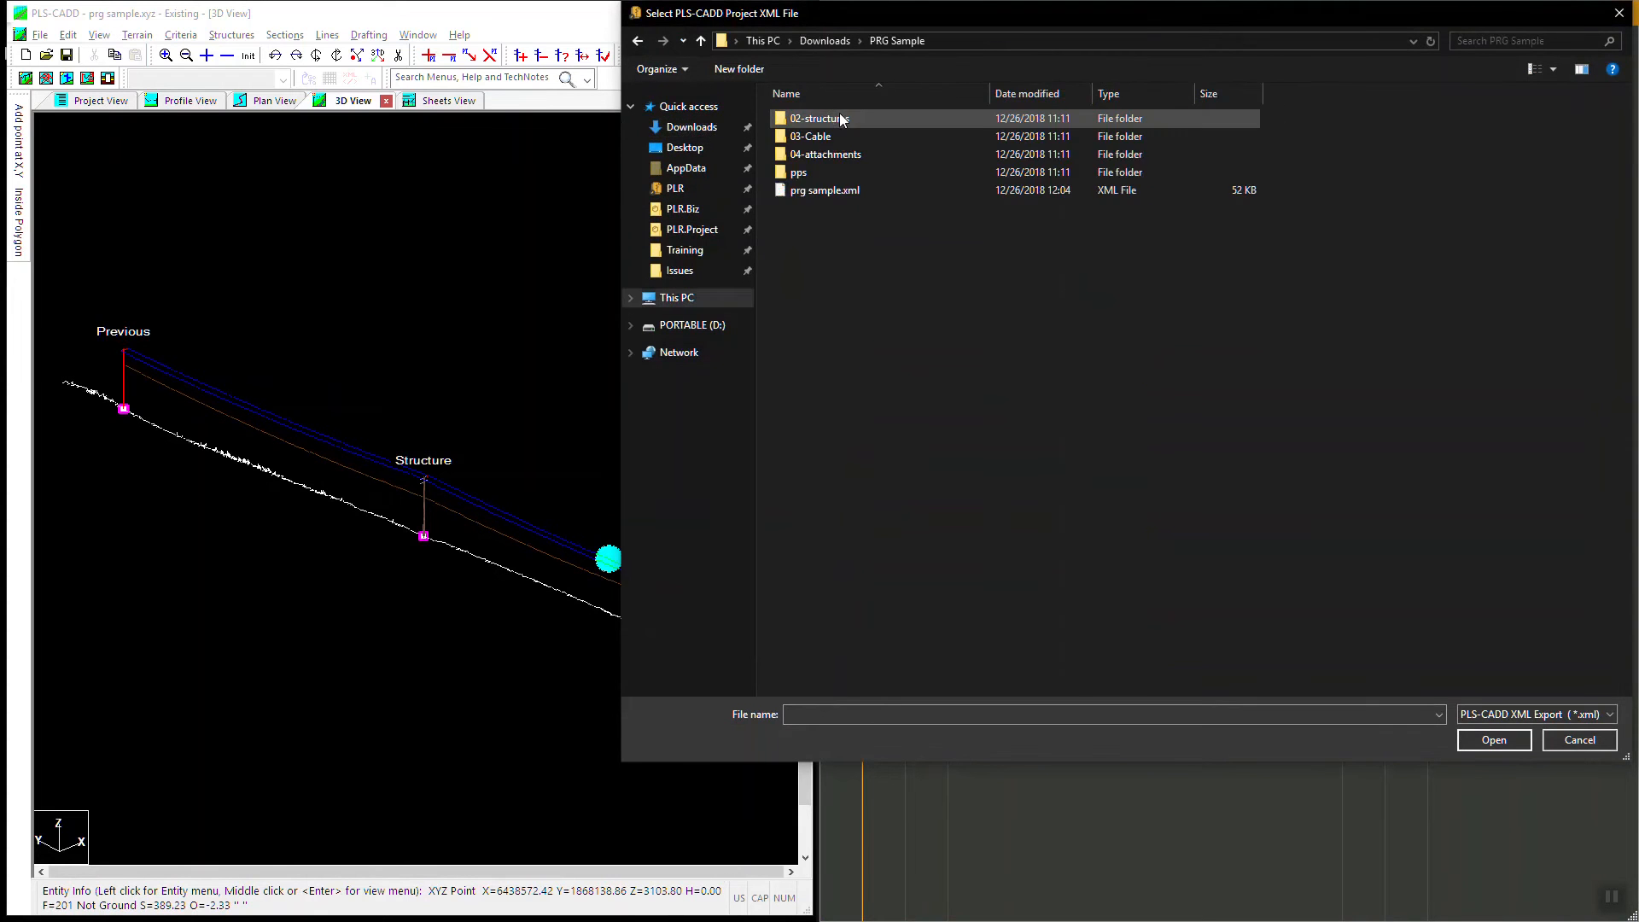
pyautogui.click(863, 192)
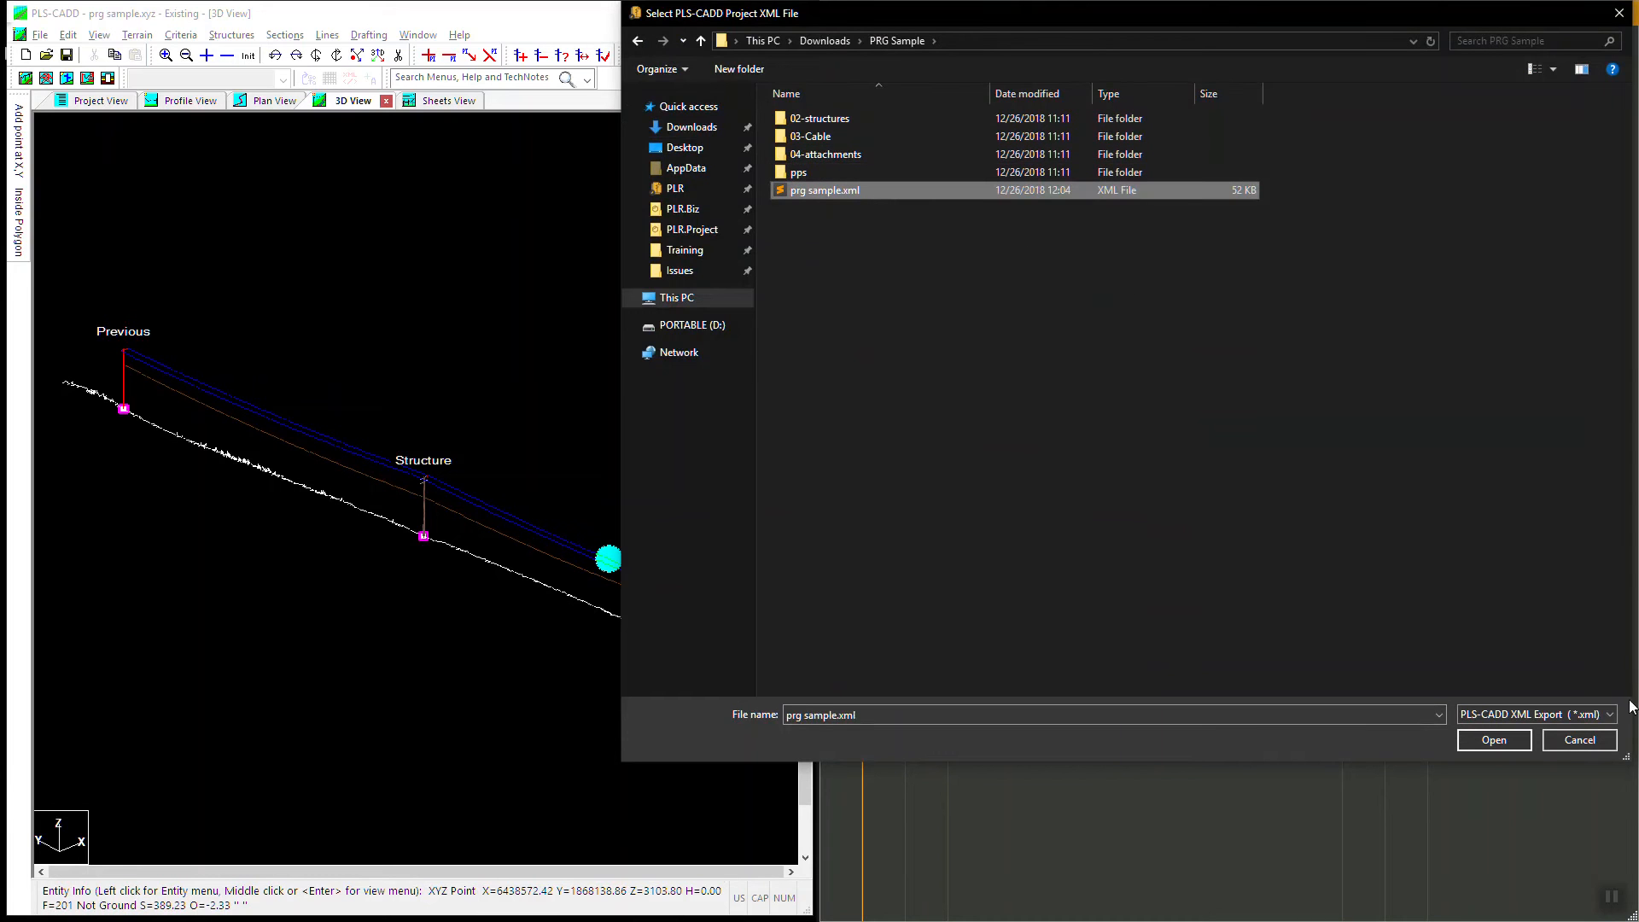
pyautogui.click(1494, 740)
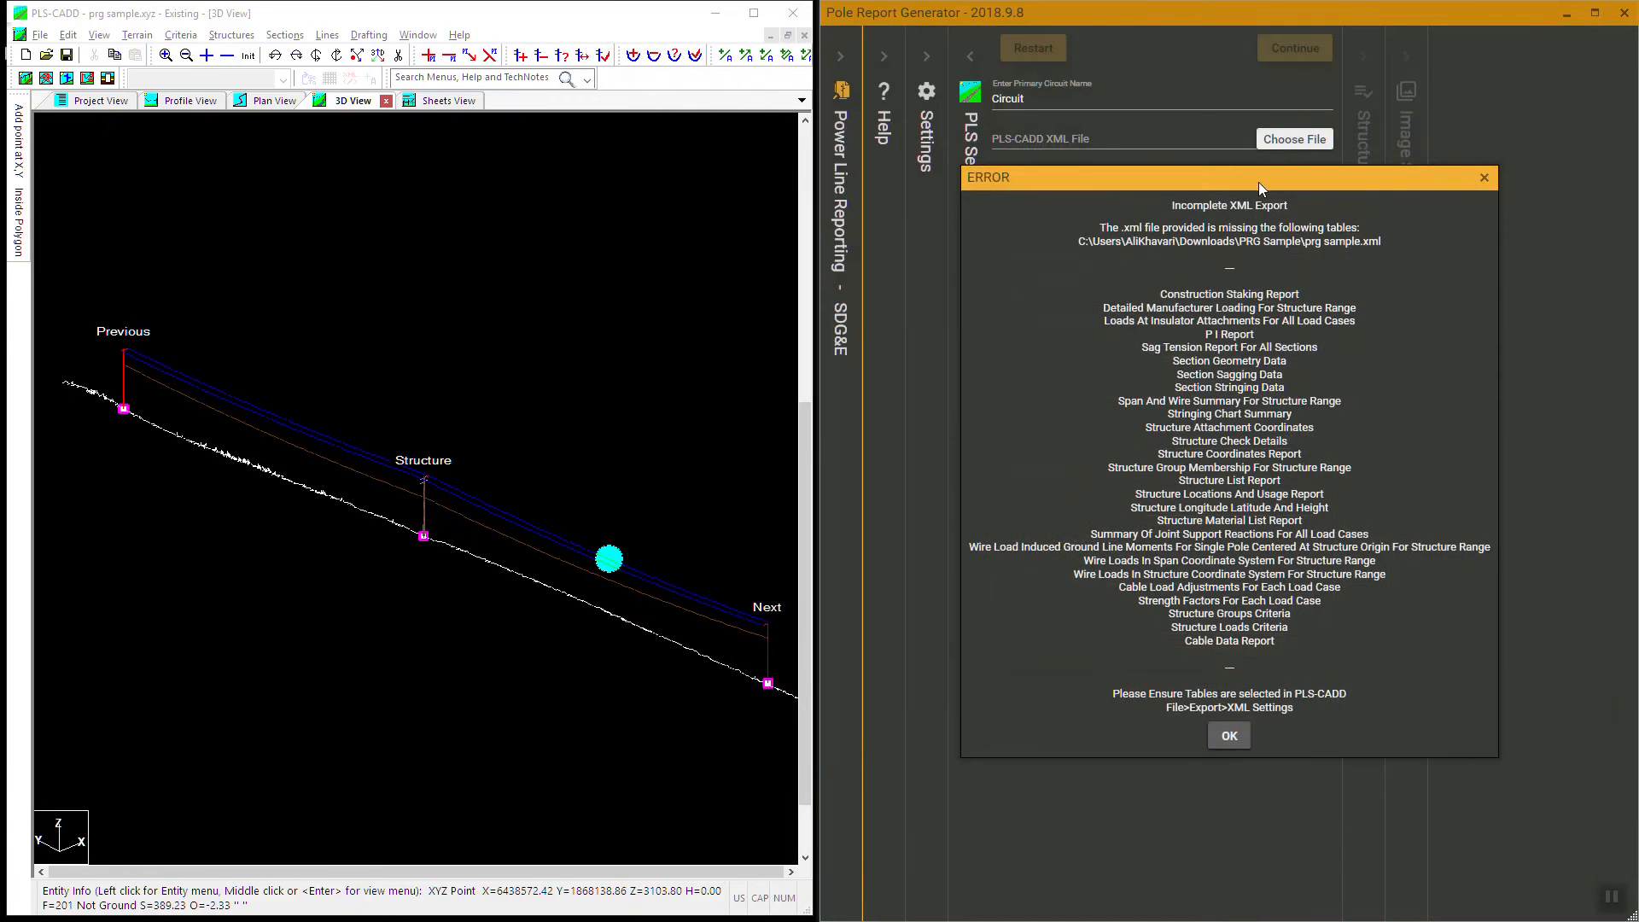
pyautogui.moveTo(1221, 173); pyautogui.dragTo(1175, 134)
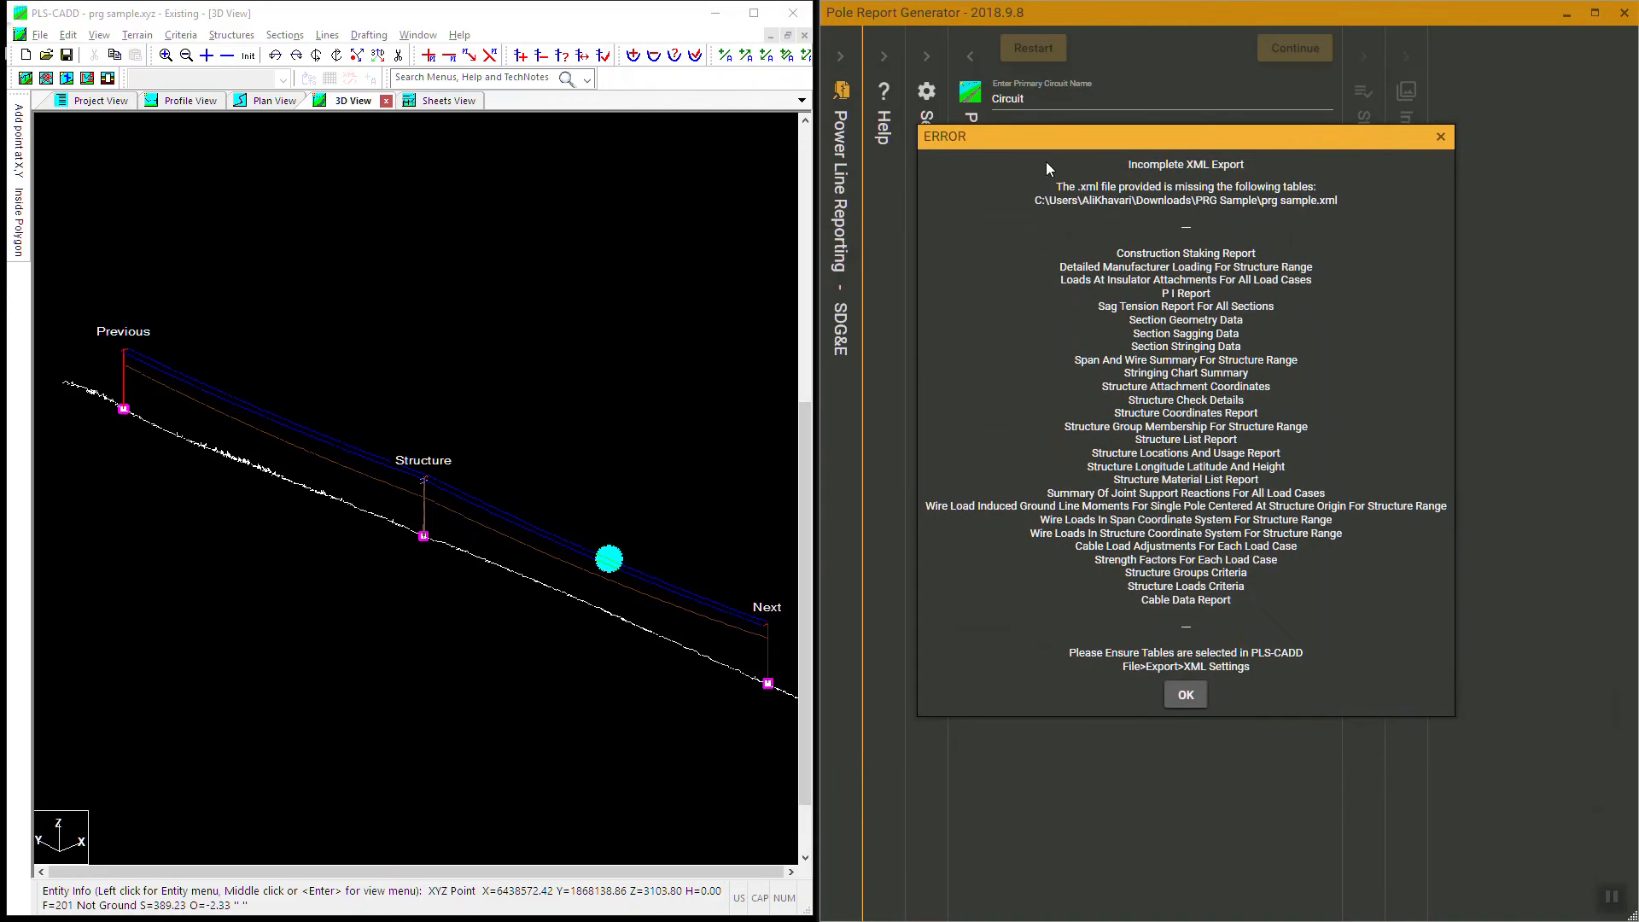
pyautogui.click(1193, 696)
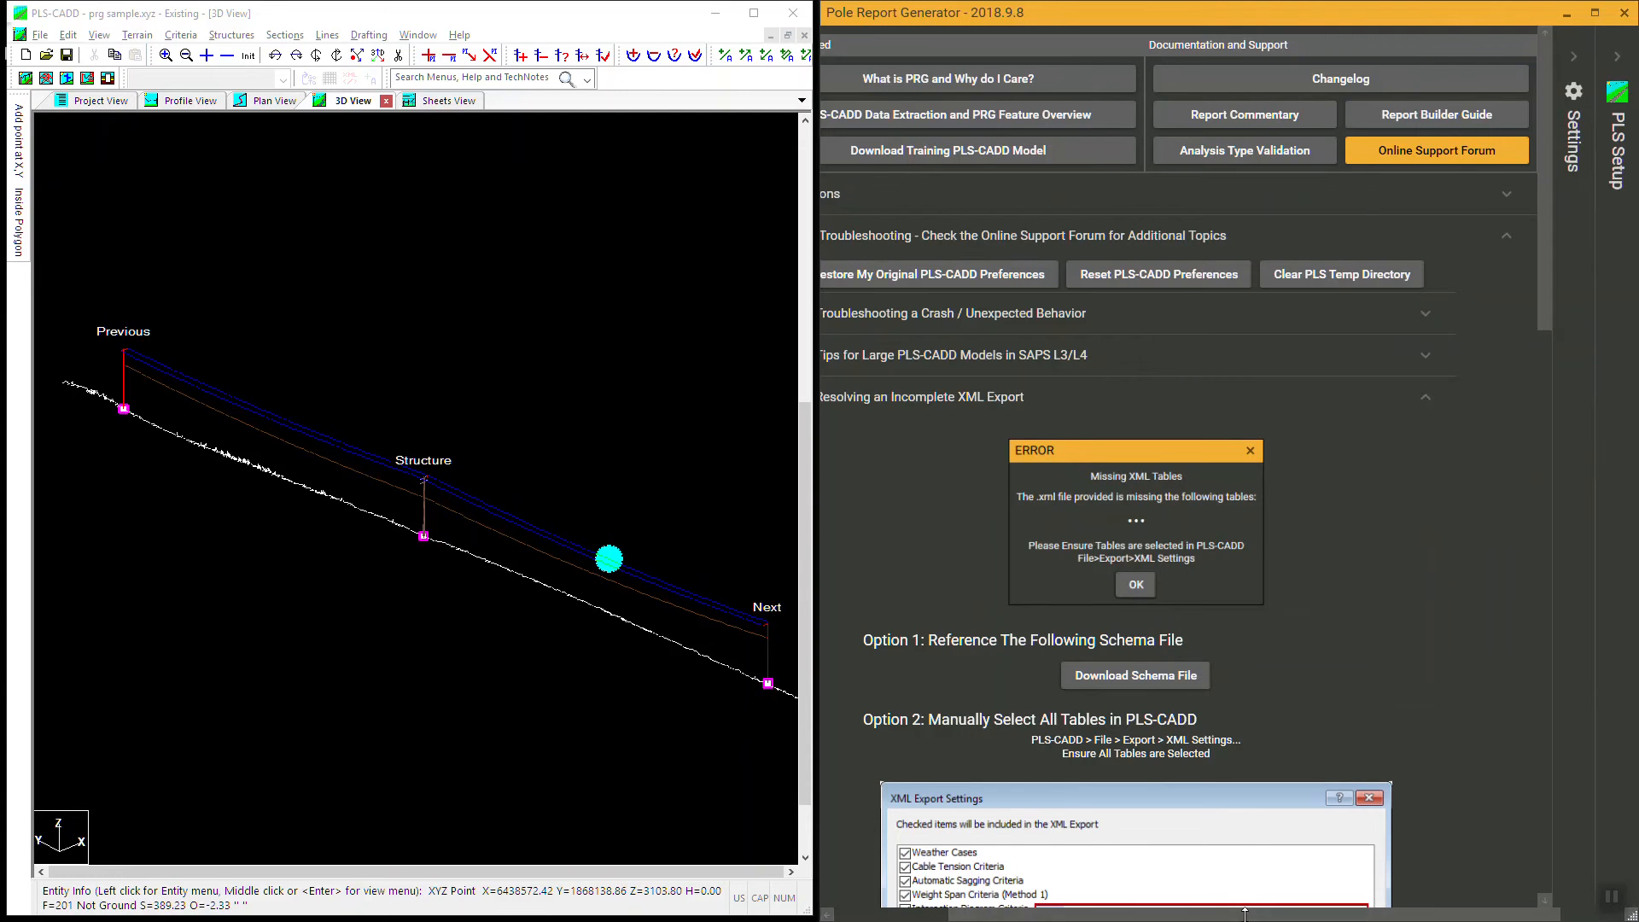
# Download the standard schema file from the help on resolving an incomplete XML export, saving it as plr.sma in the PRG Sample folder.
pyautogui.hscroll(-3, 1257, 918)
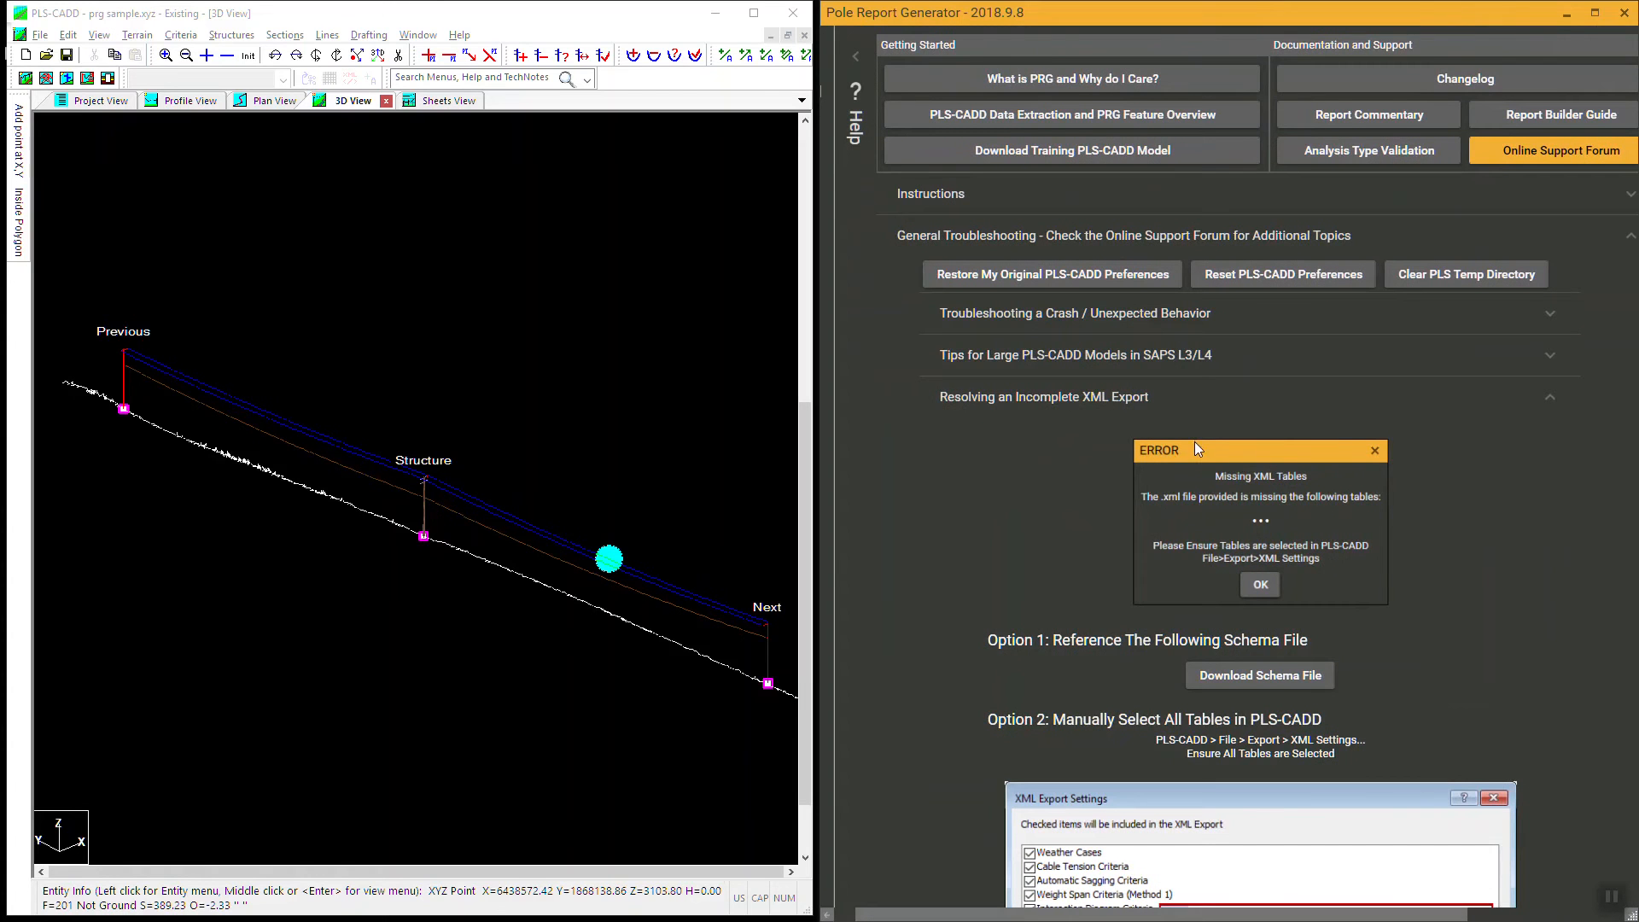
pyautogui.scroll(-1, 1193, 444)
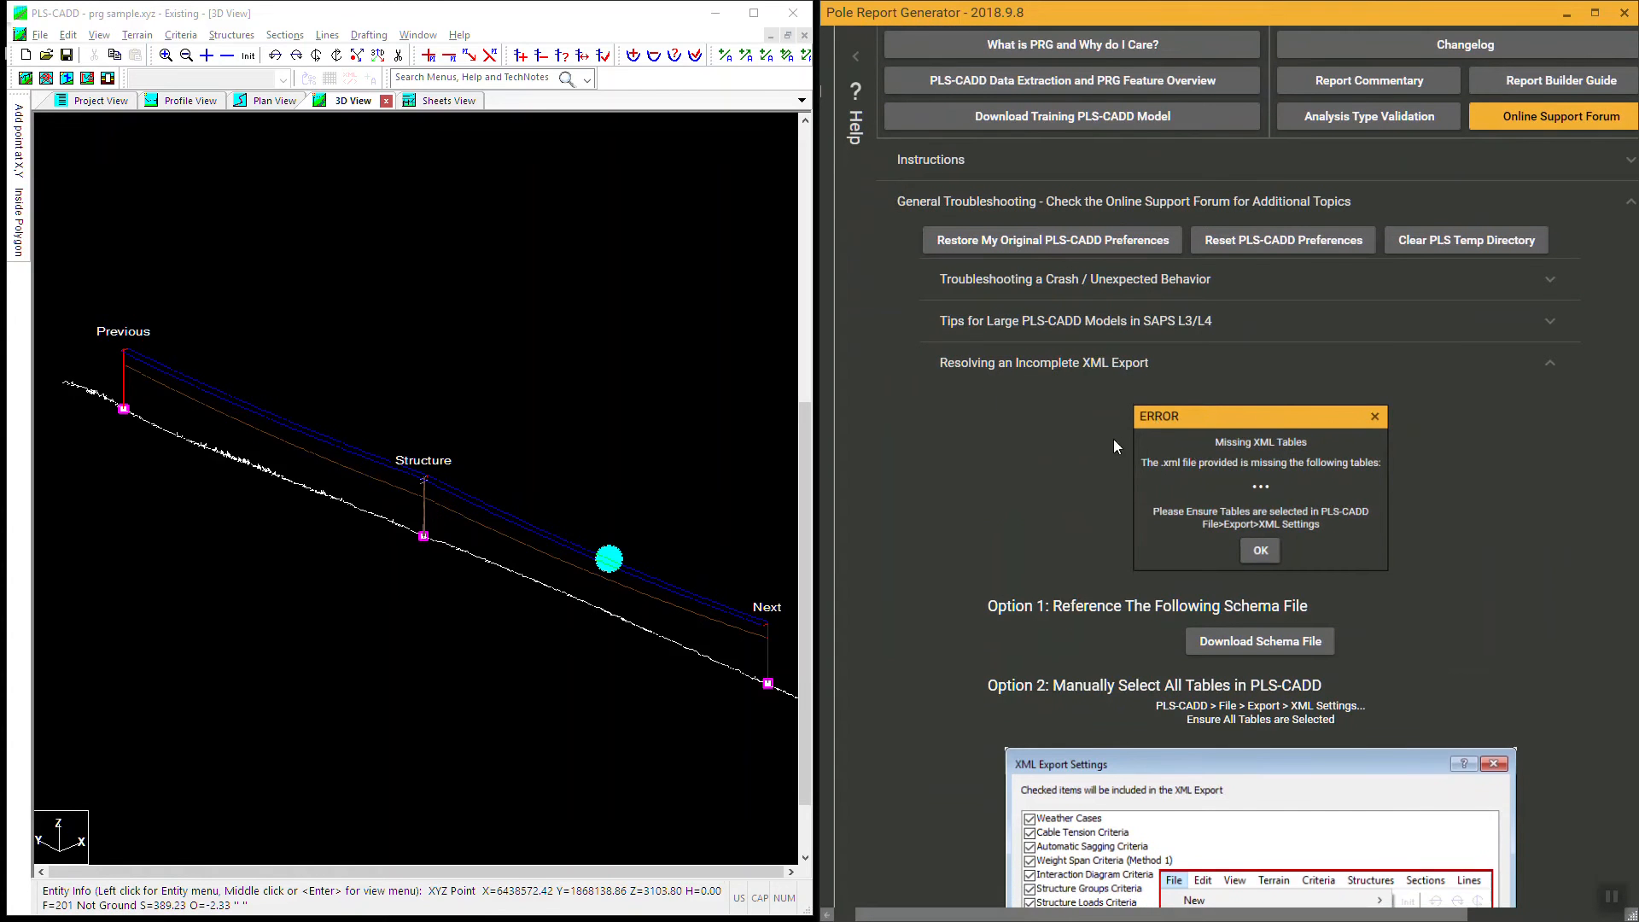
pyautogui.scroll(-5, 1113, 440)
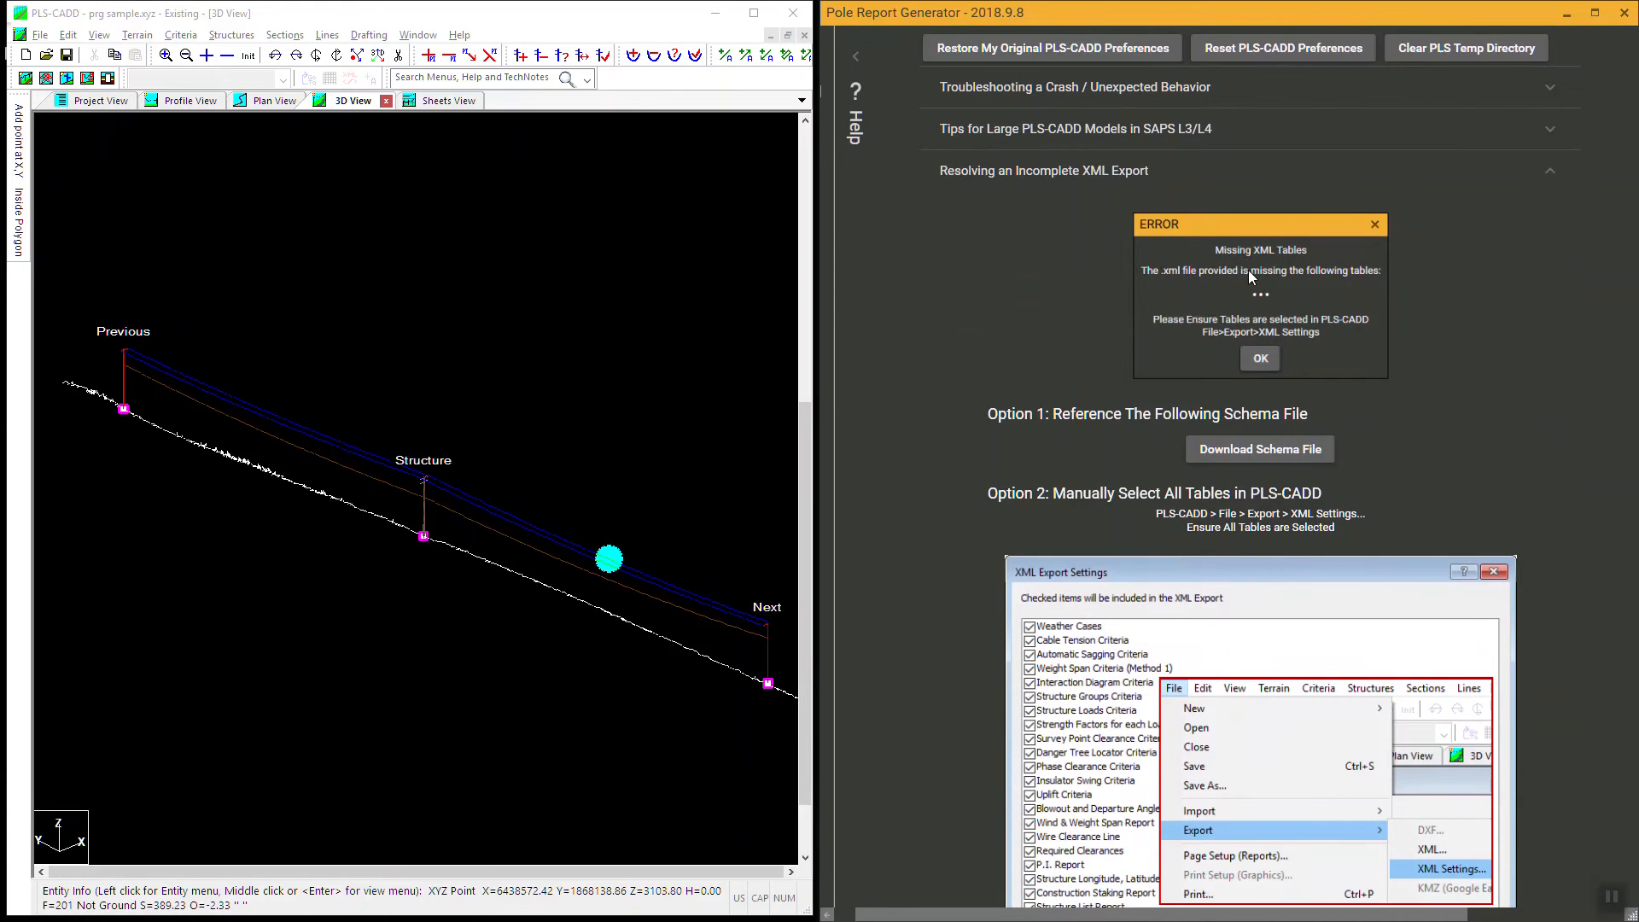
pyautogui.scroll(-7, 1237, 289)
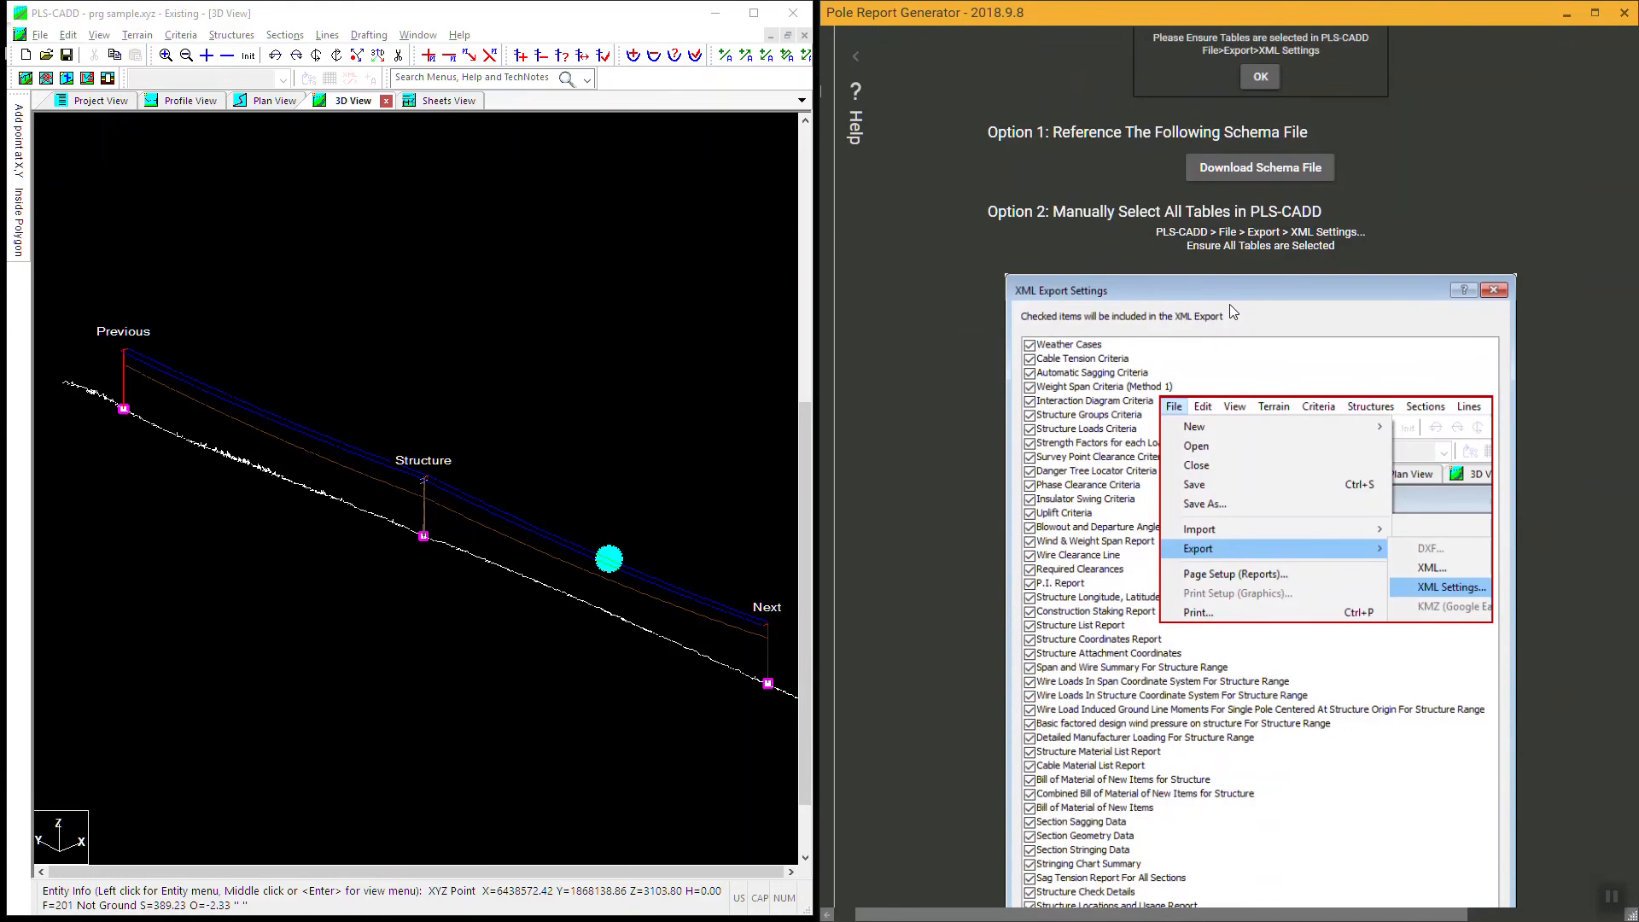
pyautogui.scroll(-1, 1229, 305)
pyautogui.scroll(-5, 1229, 307)
pyautogui.scroll(9, 1229, 309)
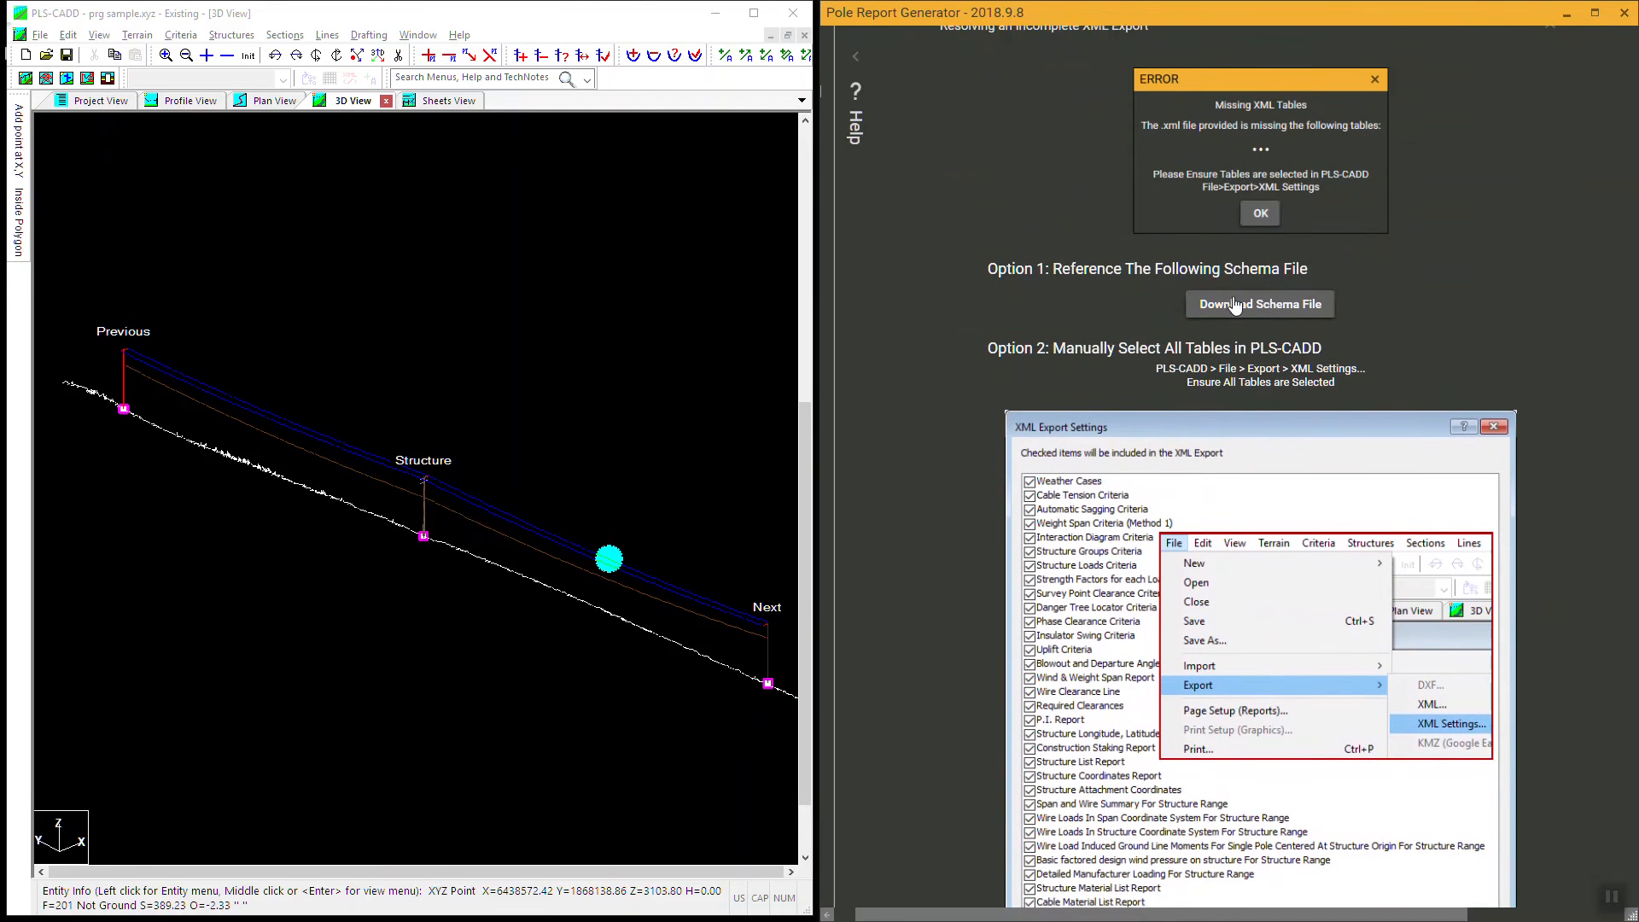
pyautogui.click(1235, 303)
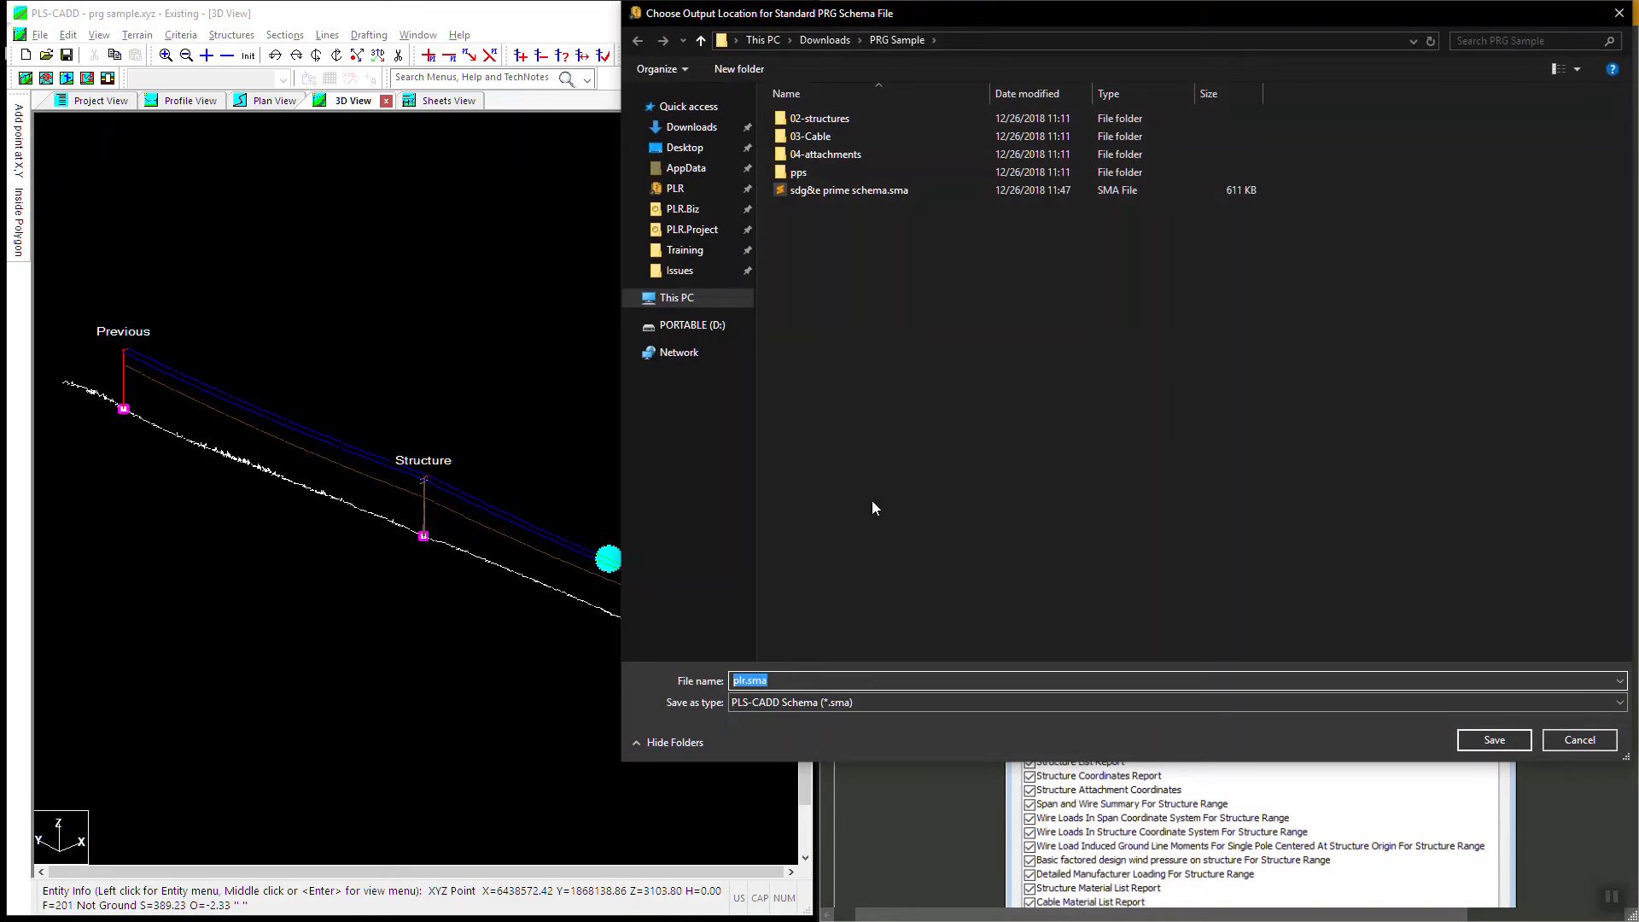
pyautogui.click(895, 678)
pyautogui.click(1493, 738)
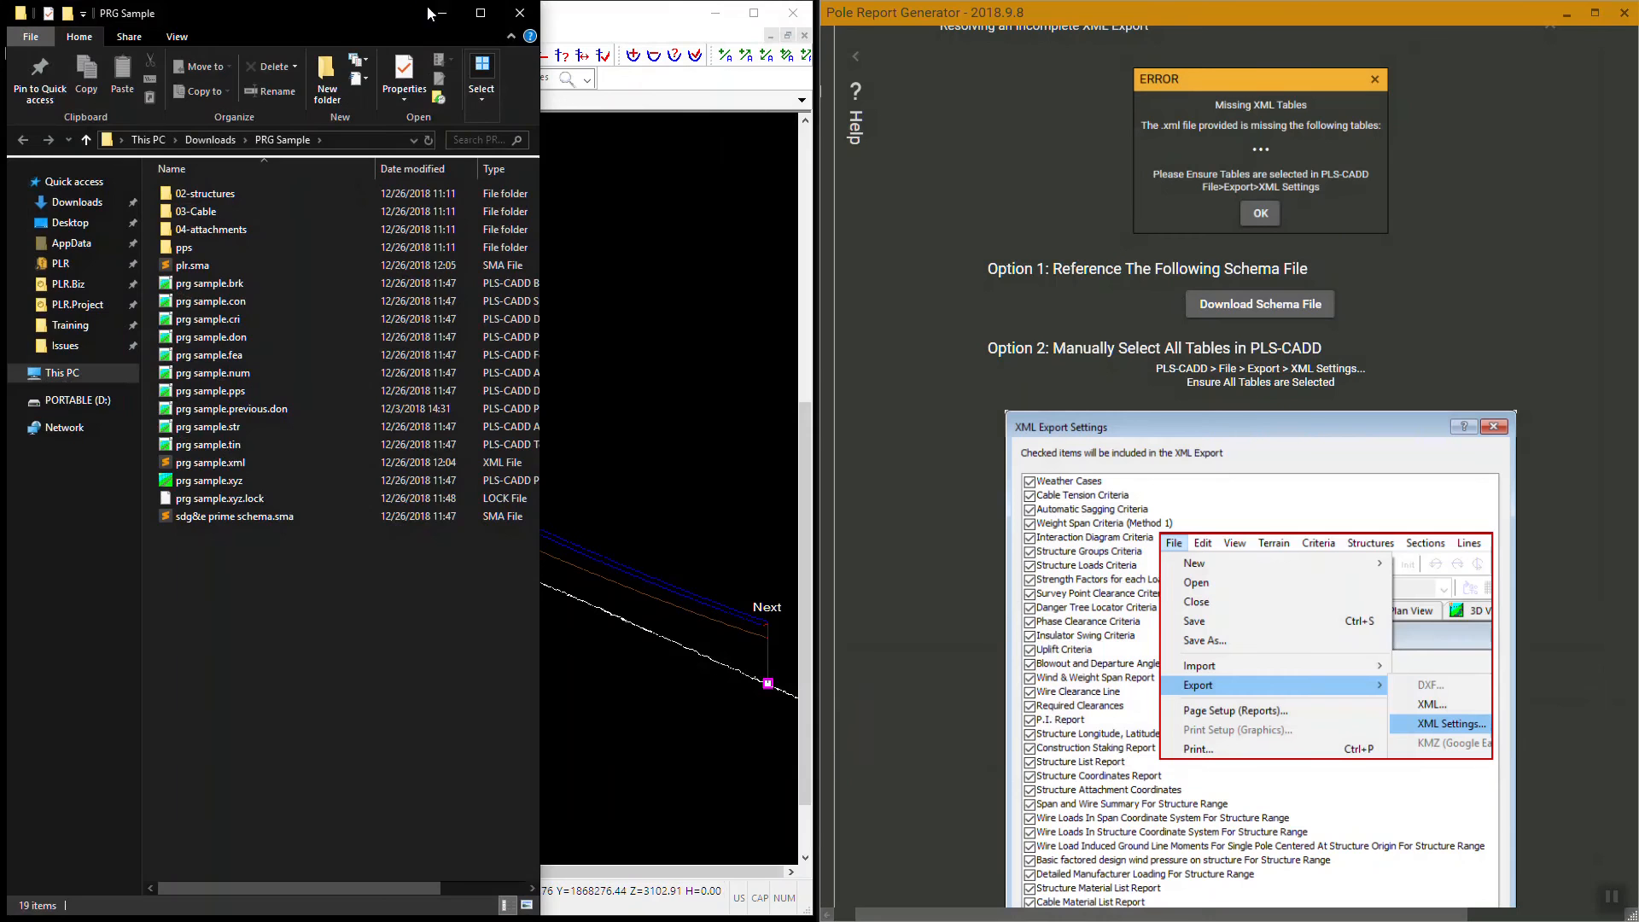
pyautogui.click(520, 13)
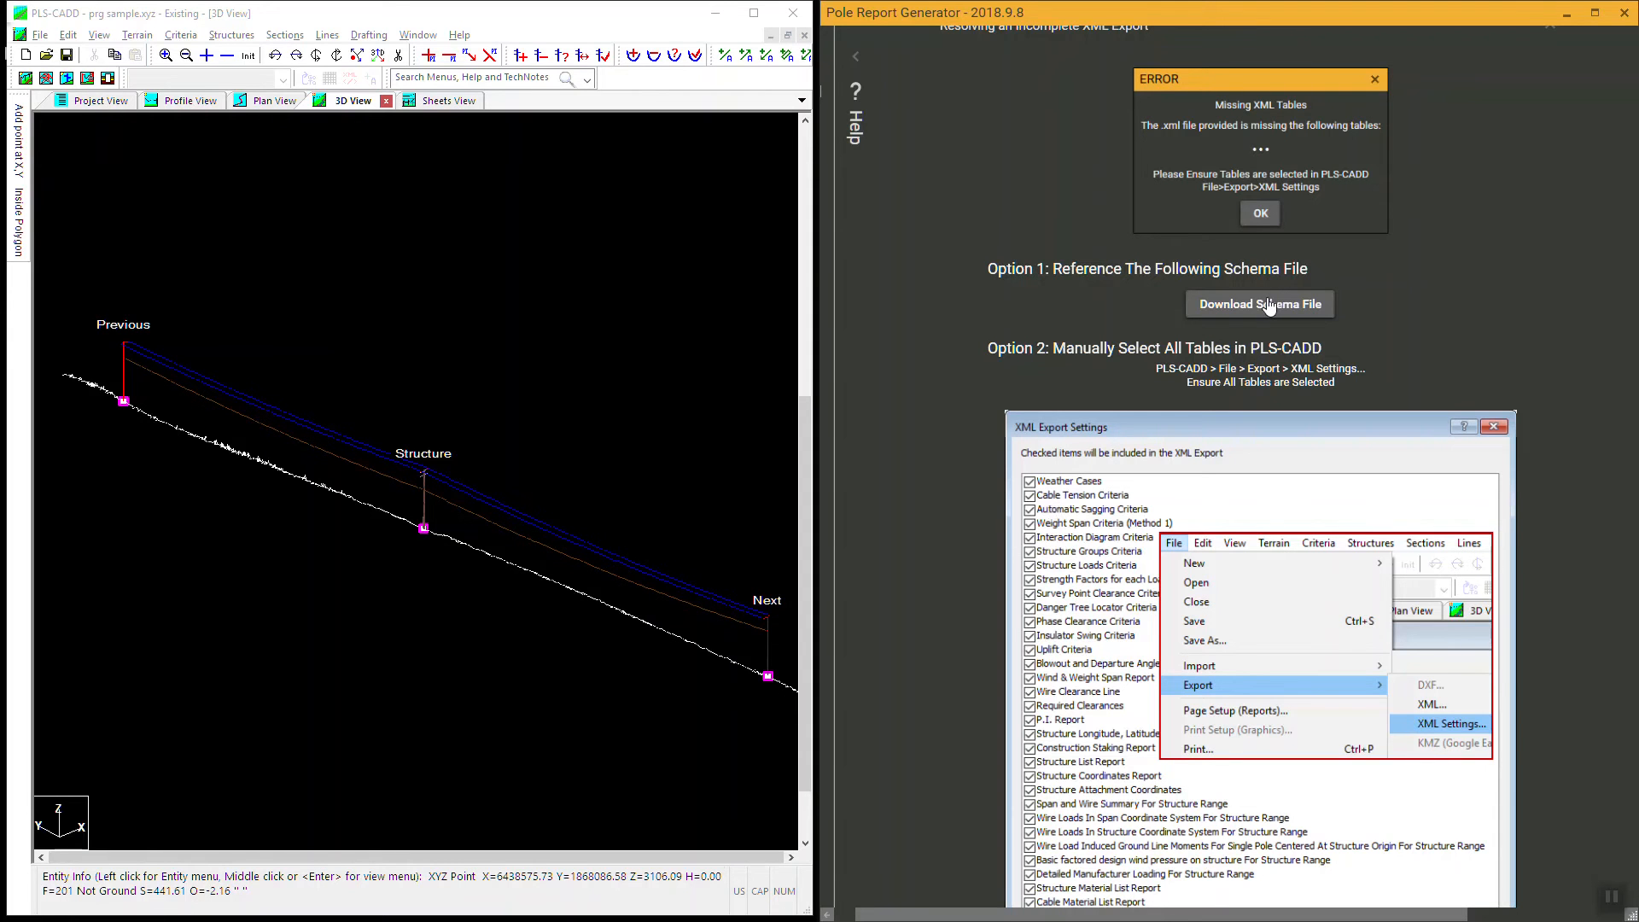
# Try to include every listed table, from Weather Cases to Cable Data Report, in the PLS-CADD XML export settings.
pyautogui.click(515, 519)
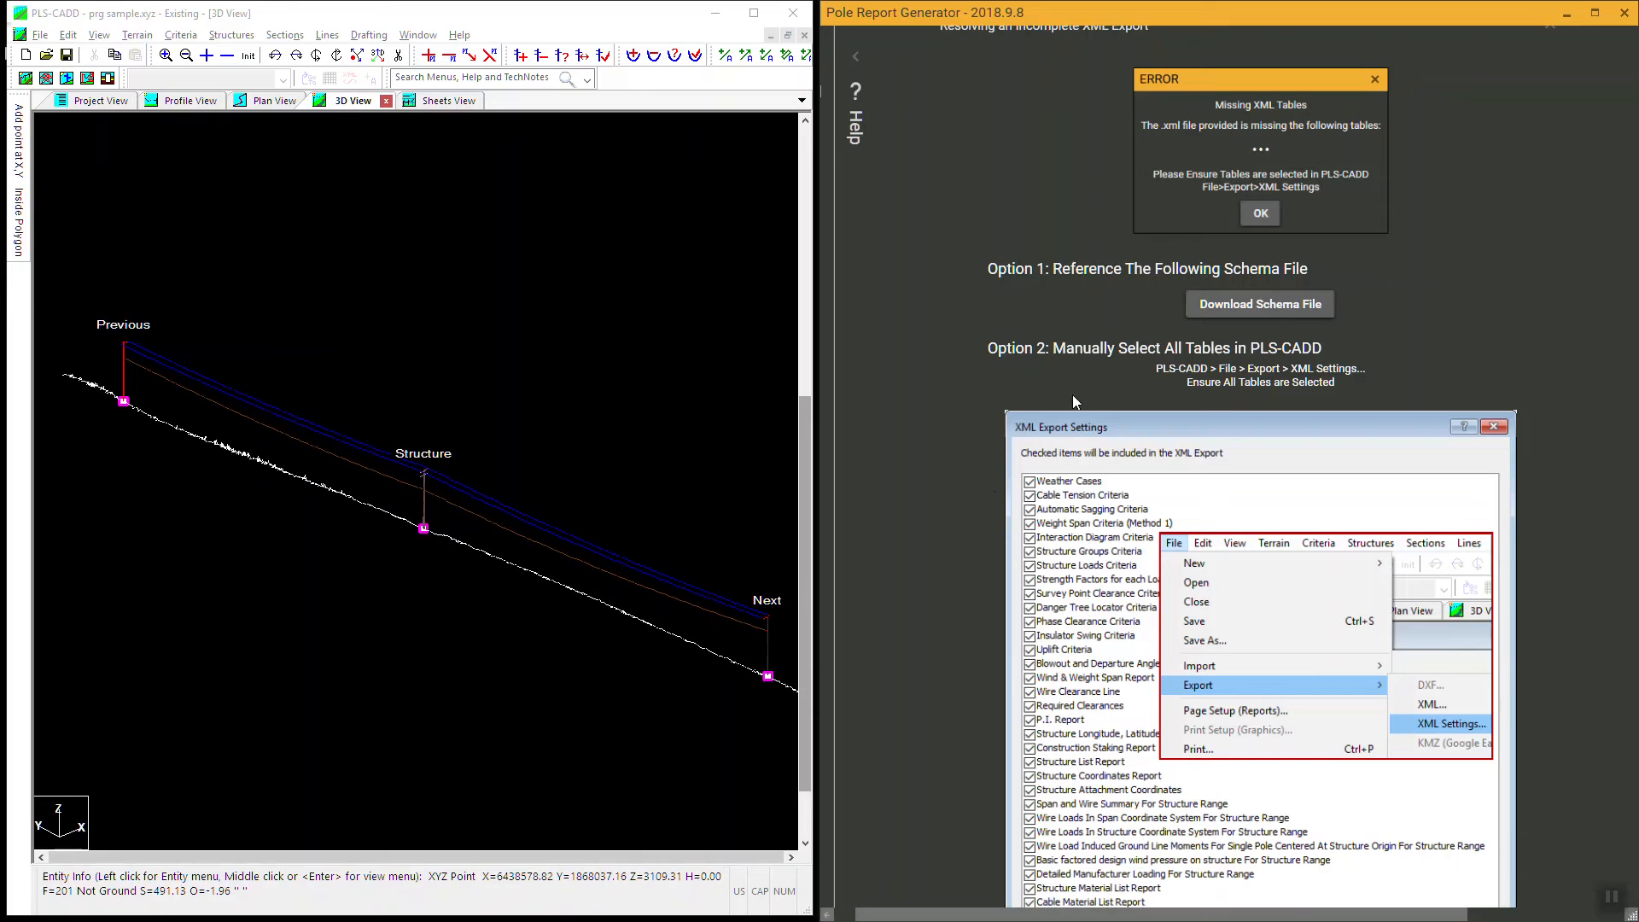
pyautogui.scroll(-1, 1072, 398)
pyautogui.scroll(-2, 1104, 363)
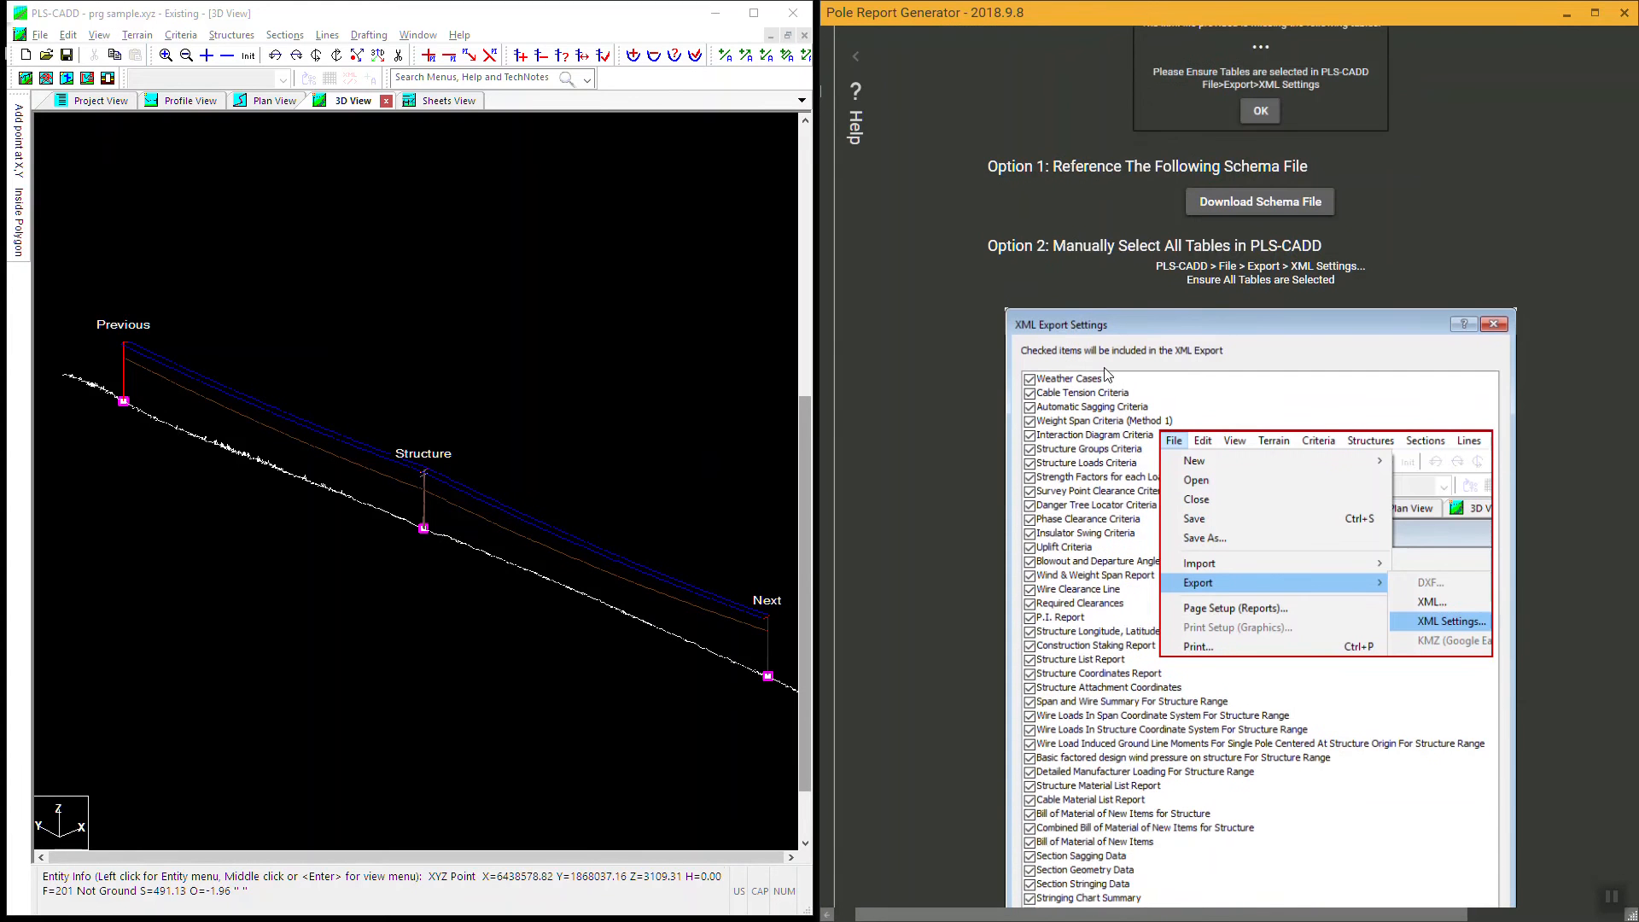
pyautogui.scroll(-4, 1081, 335)
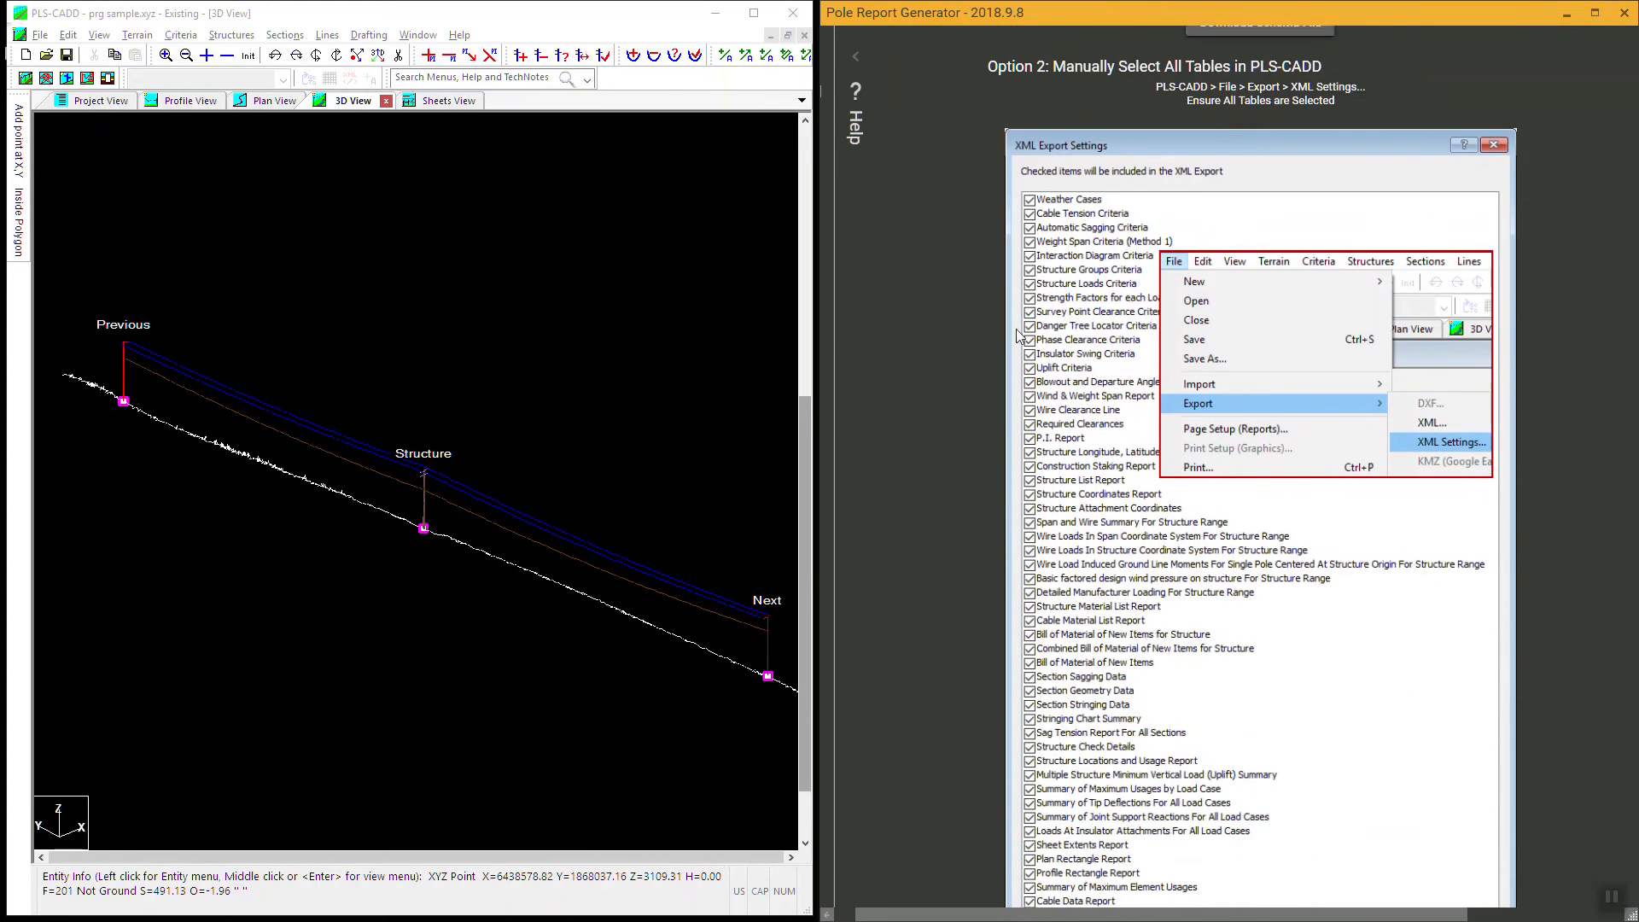
pyautogui.click(38, 35)
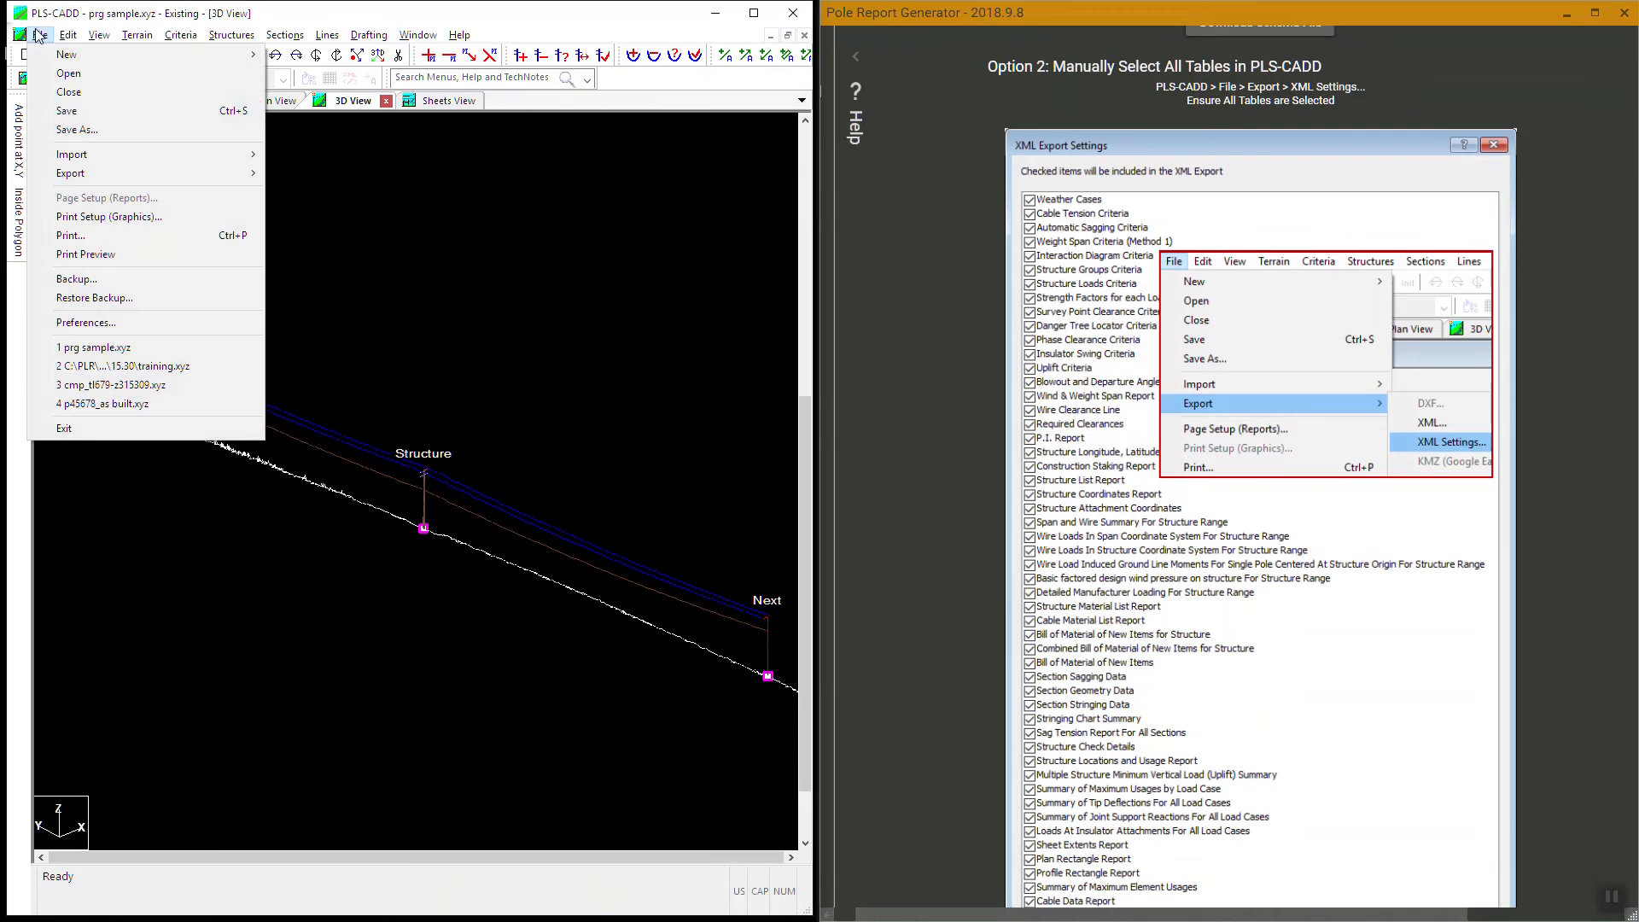
pyautogui.moveTo(210, 187)
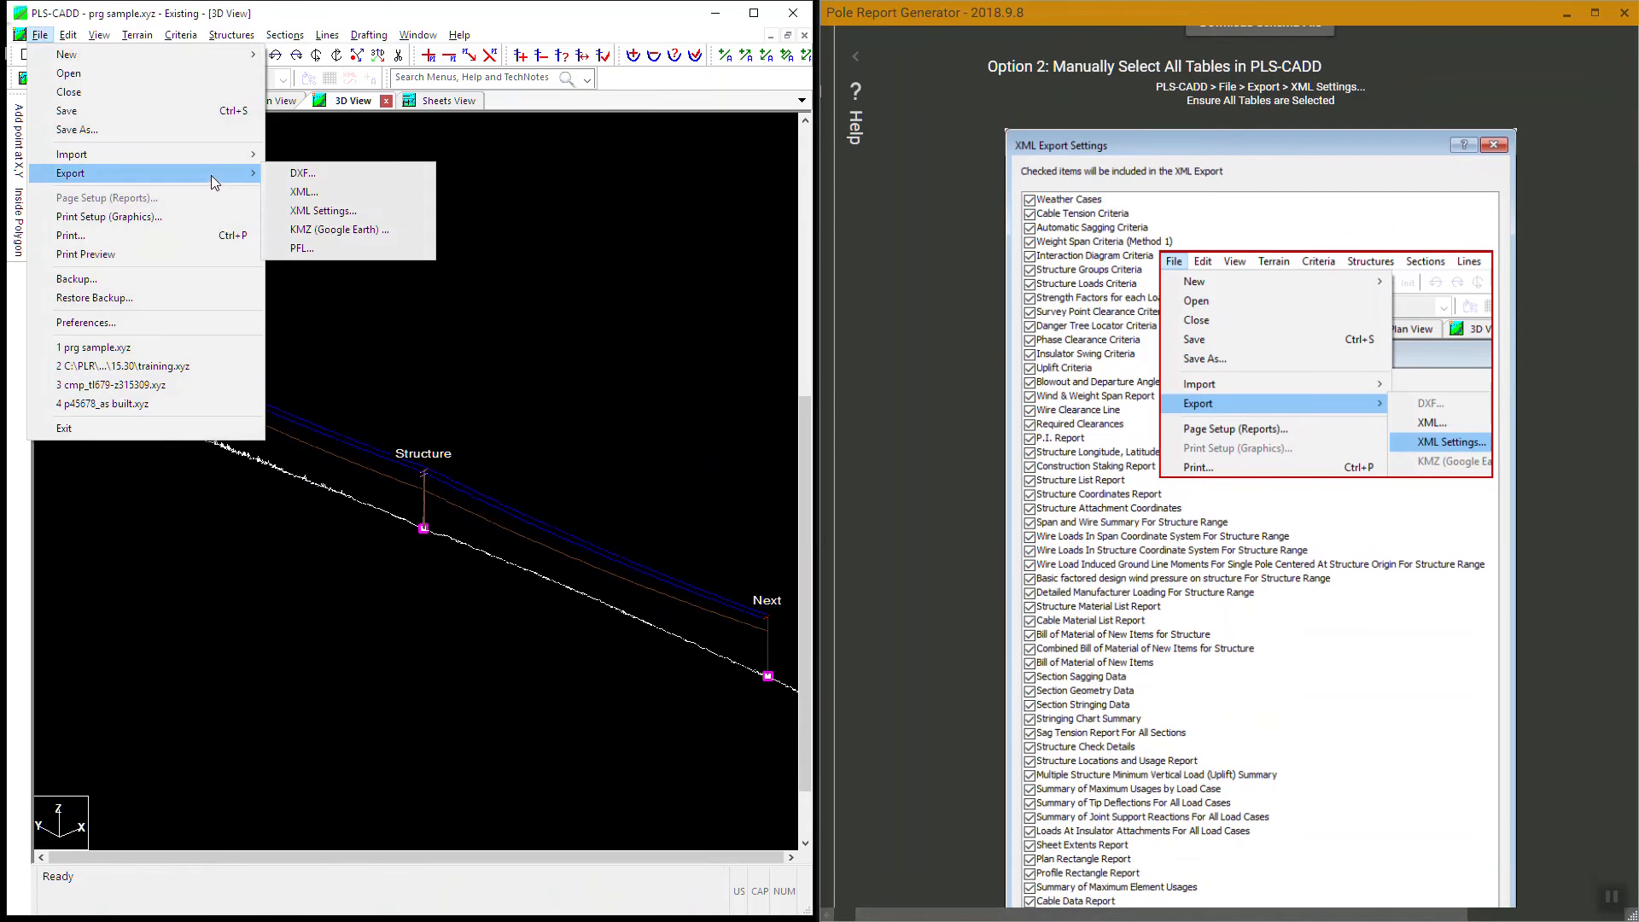
pyautogui.click(369, 217)
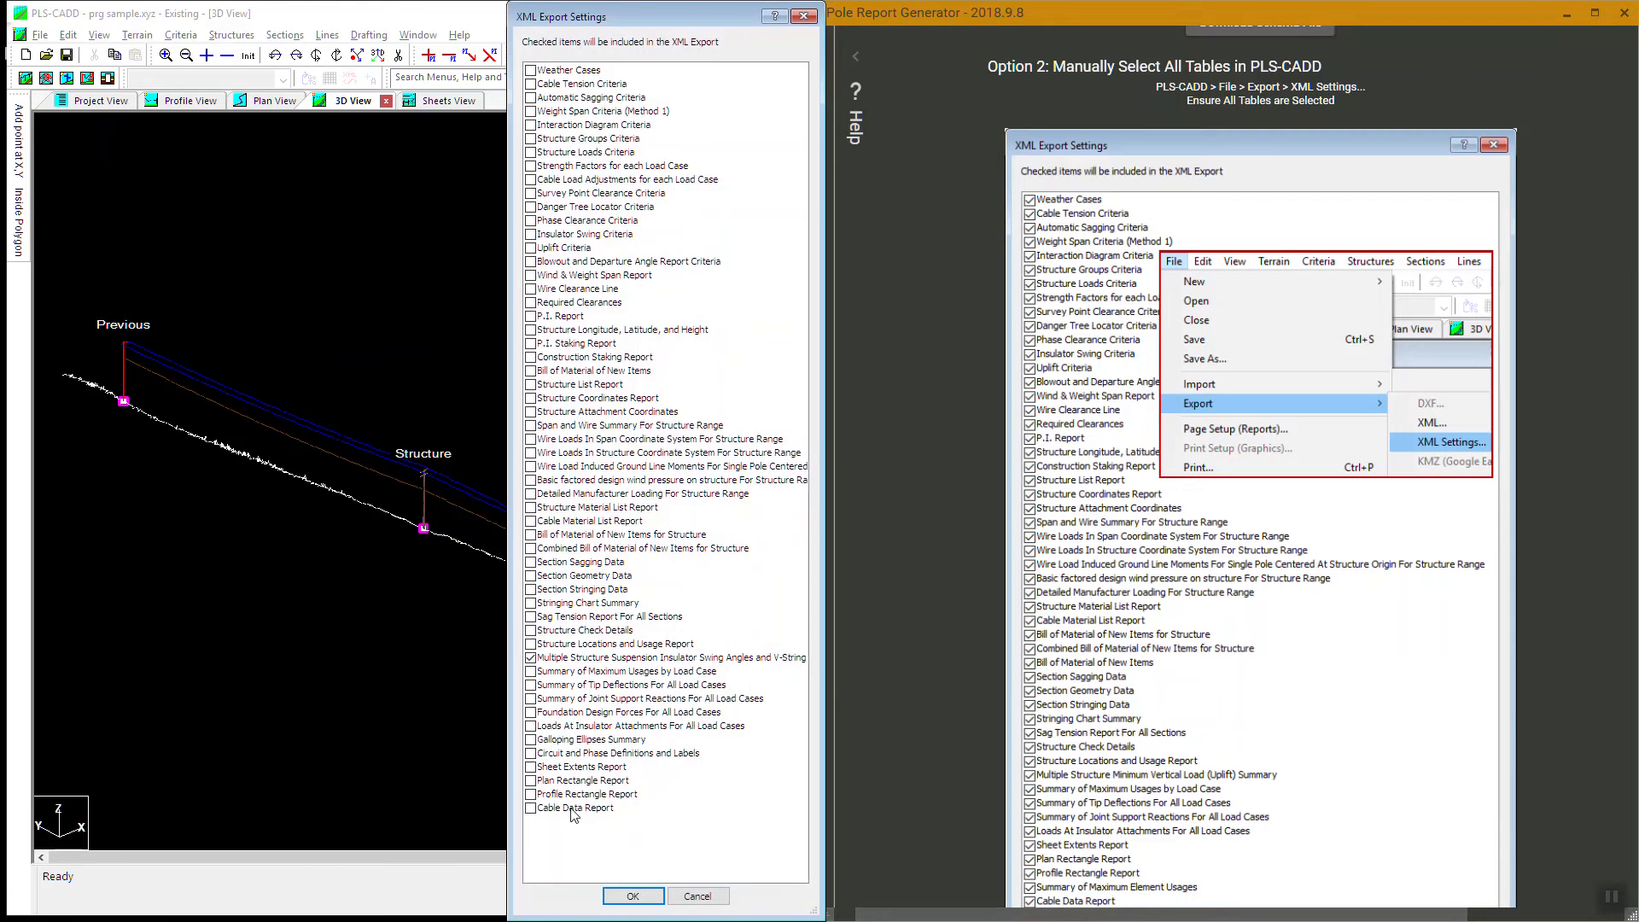
pyautogui.moveTo(564, 809); pyautogui.dragTo(538, 72)
pyautogui.click(530, 70)
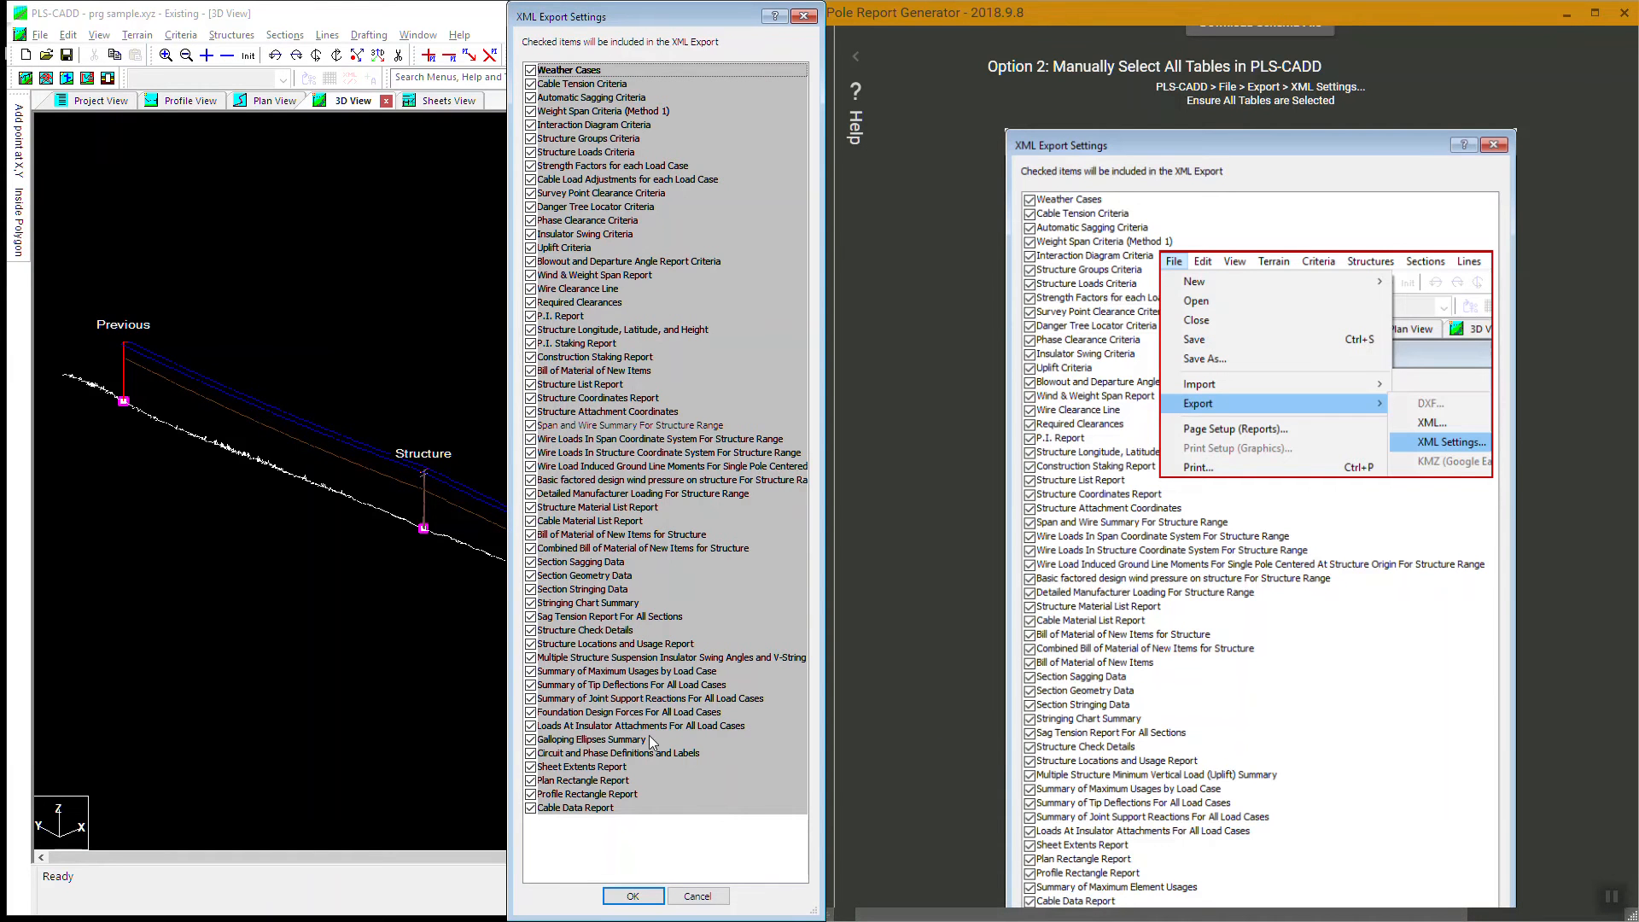
# Examine the help on required tables missing from the XML export settings and on table customizations, and cancel the settings dialog.
pyautogui.scroll(-8, 946, 680)
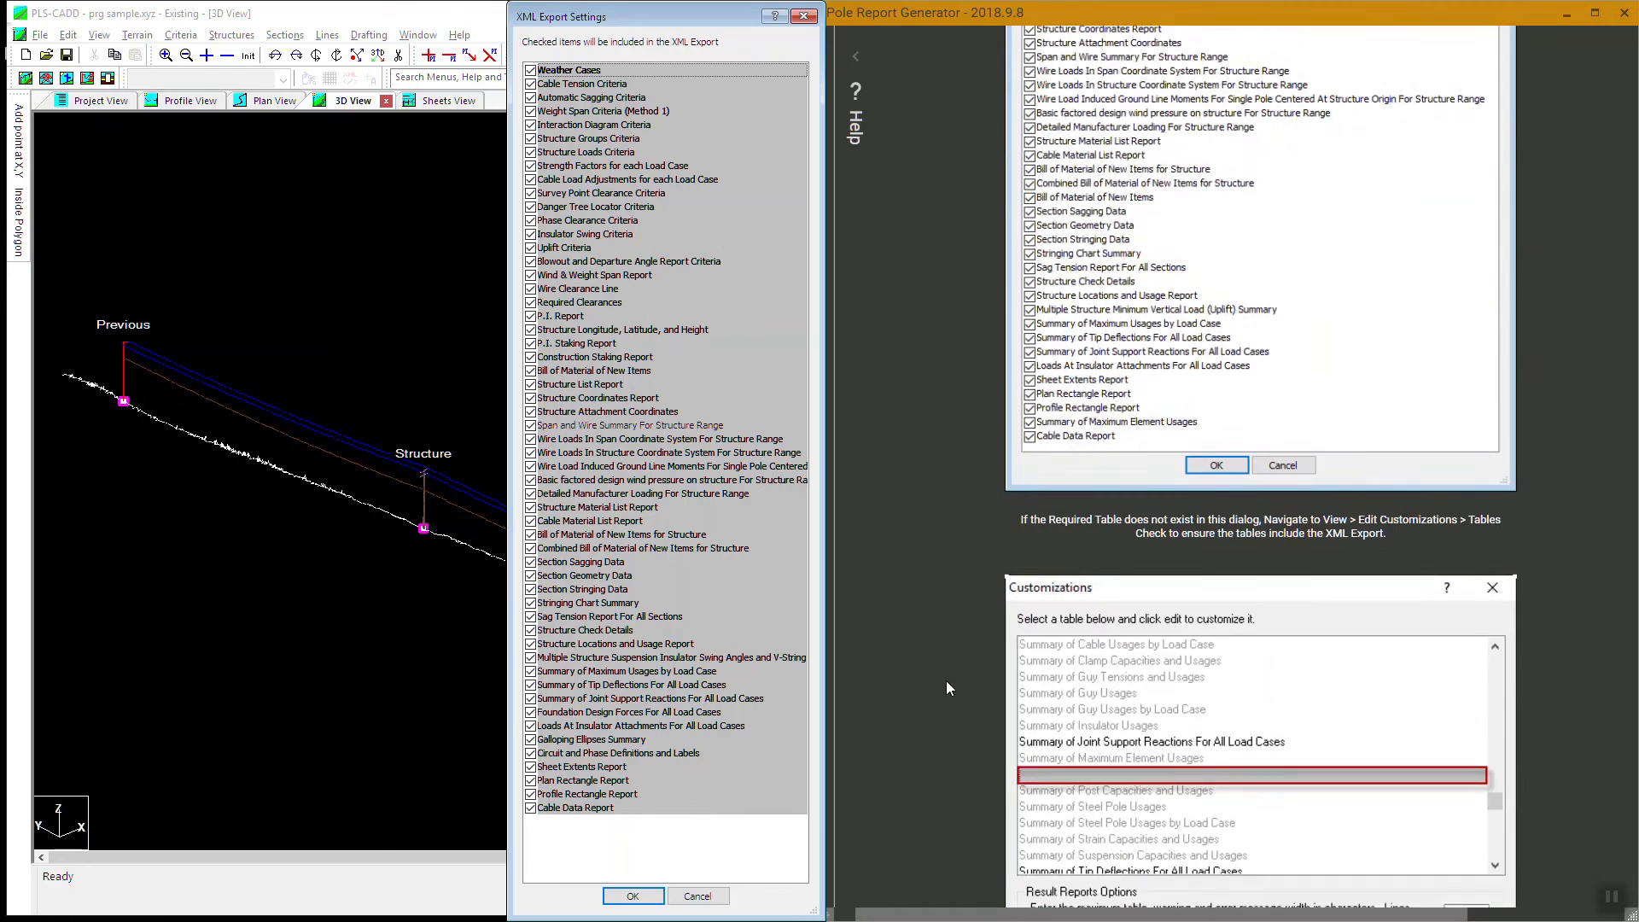
pyautogui.scroll(-4, 945, 704)
pyautogui.scroll(7, 945, 700)
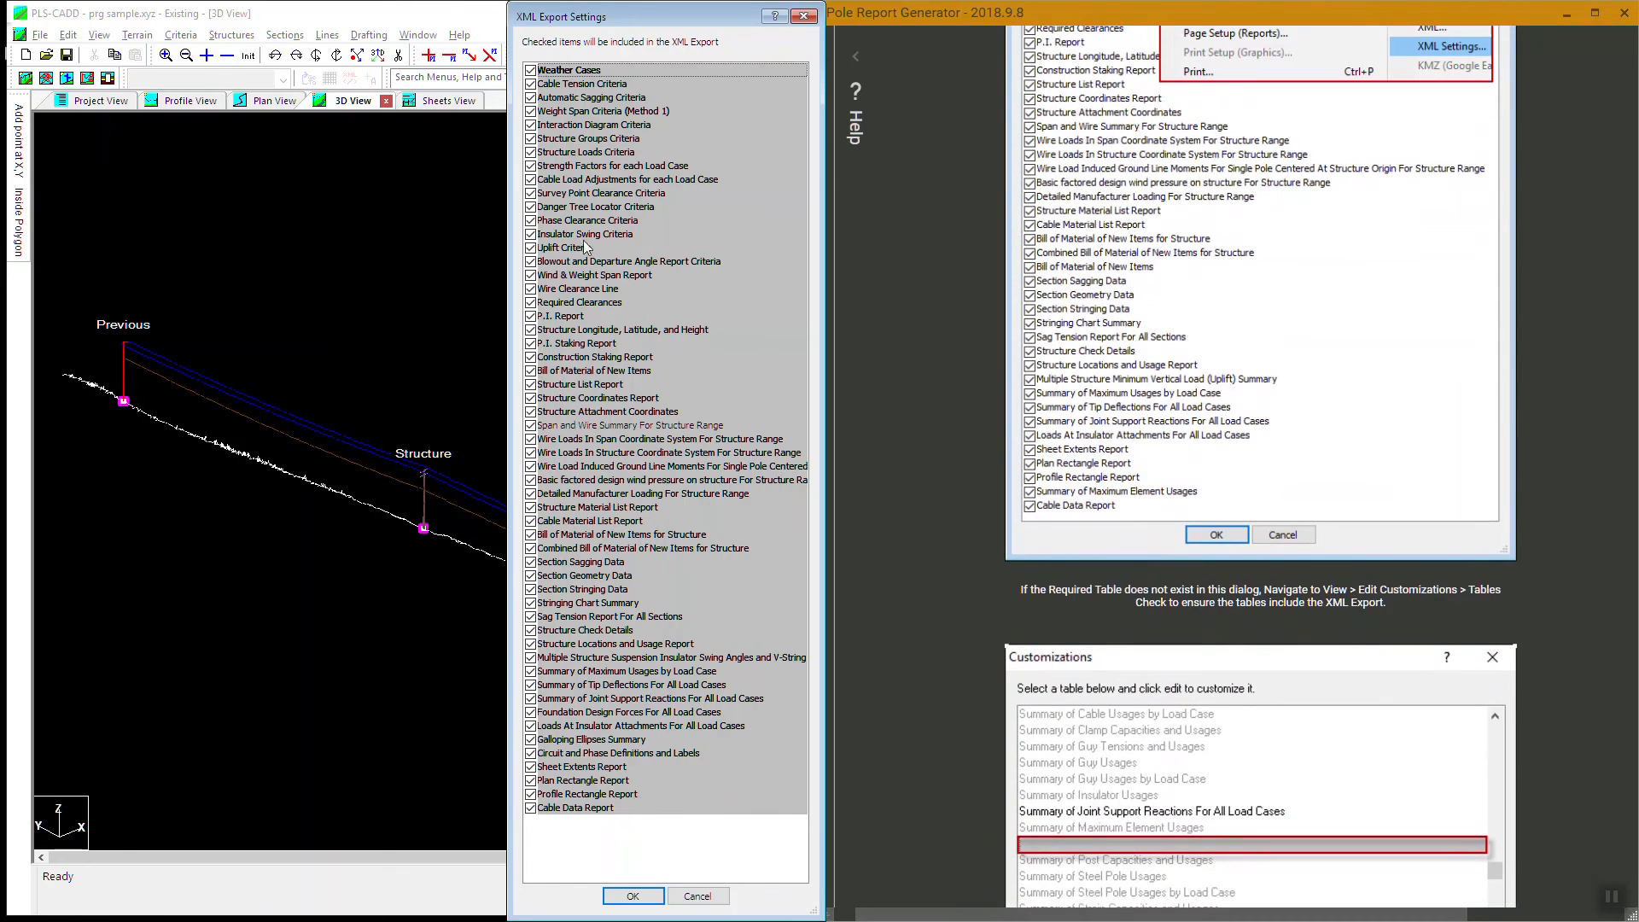
pyautogui.scroll(3, 1032, 536)
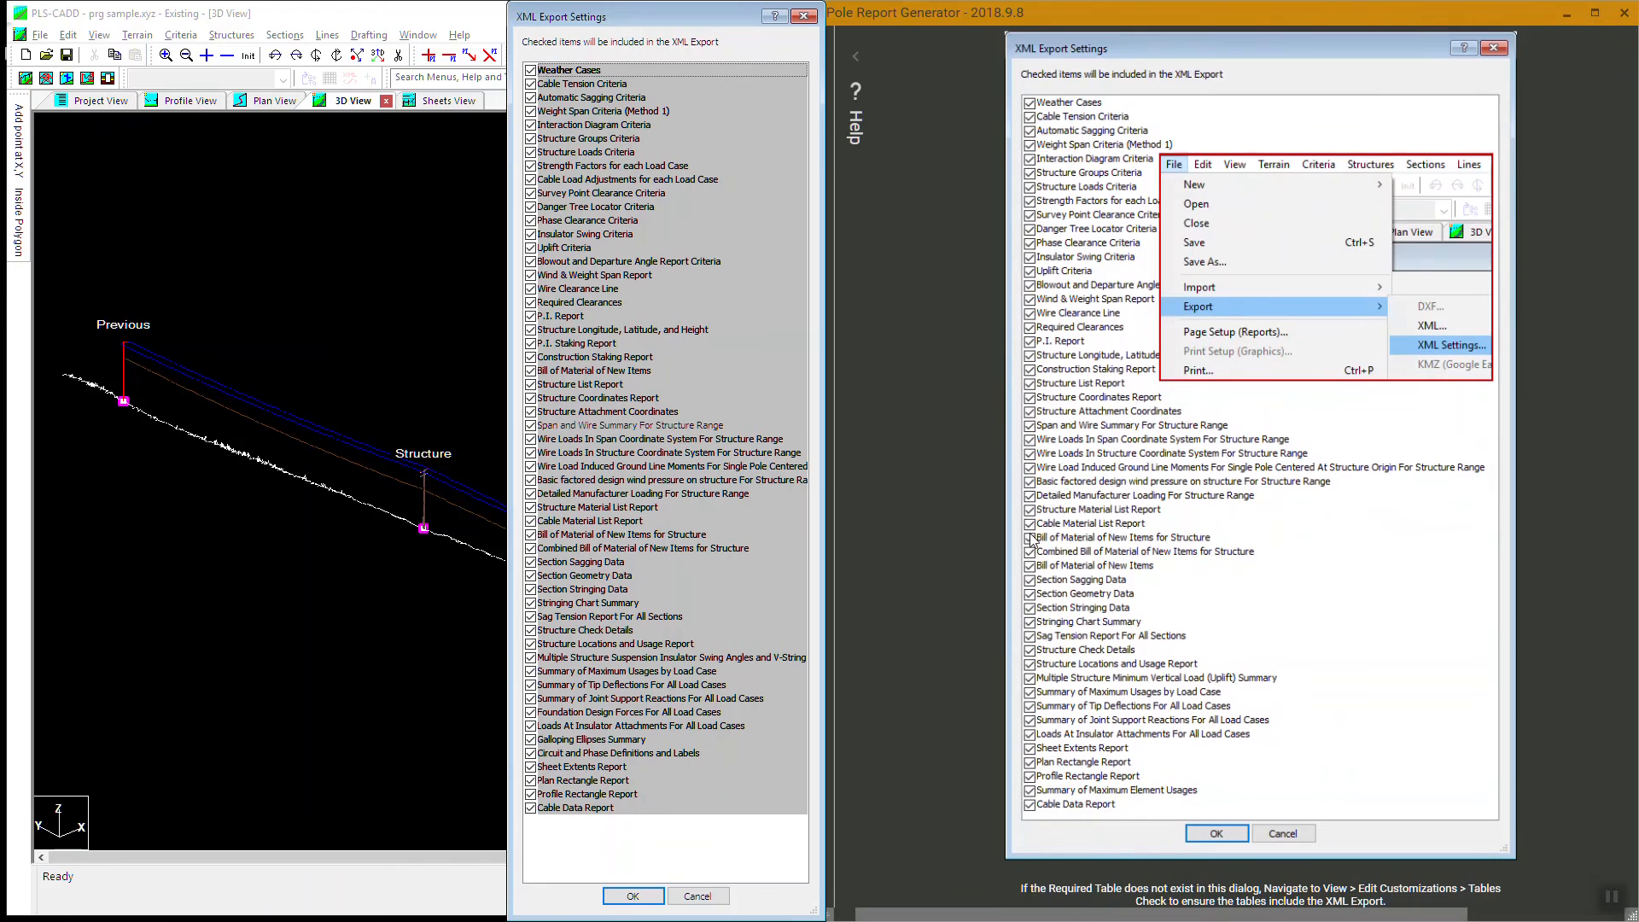
pyautogui.scroll(5, 940, 328)
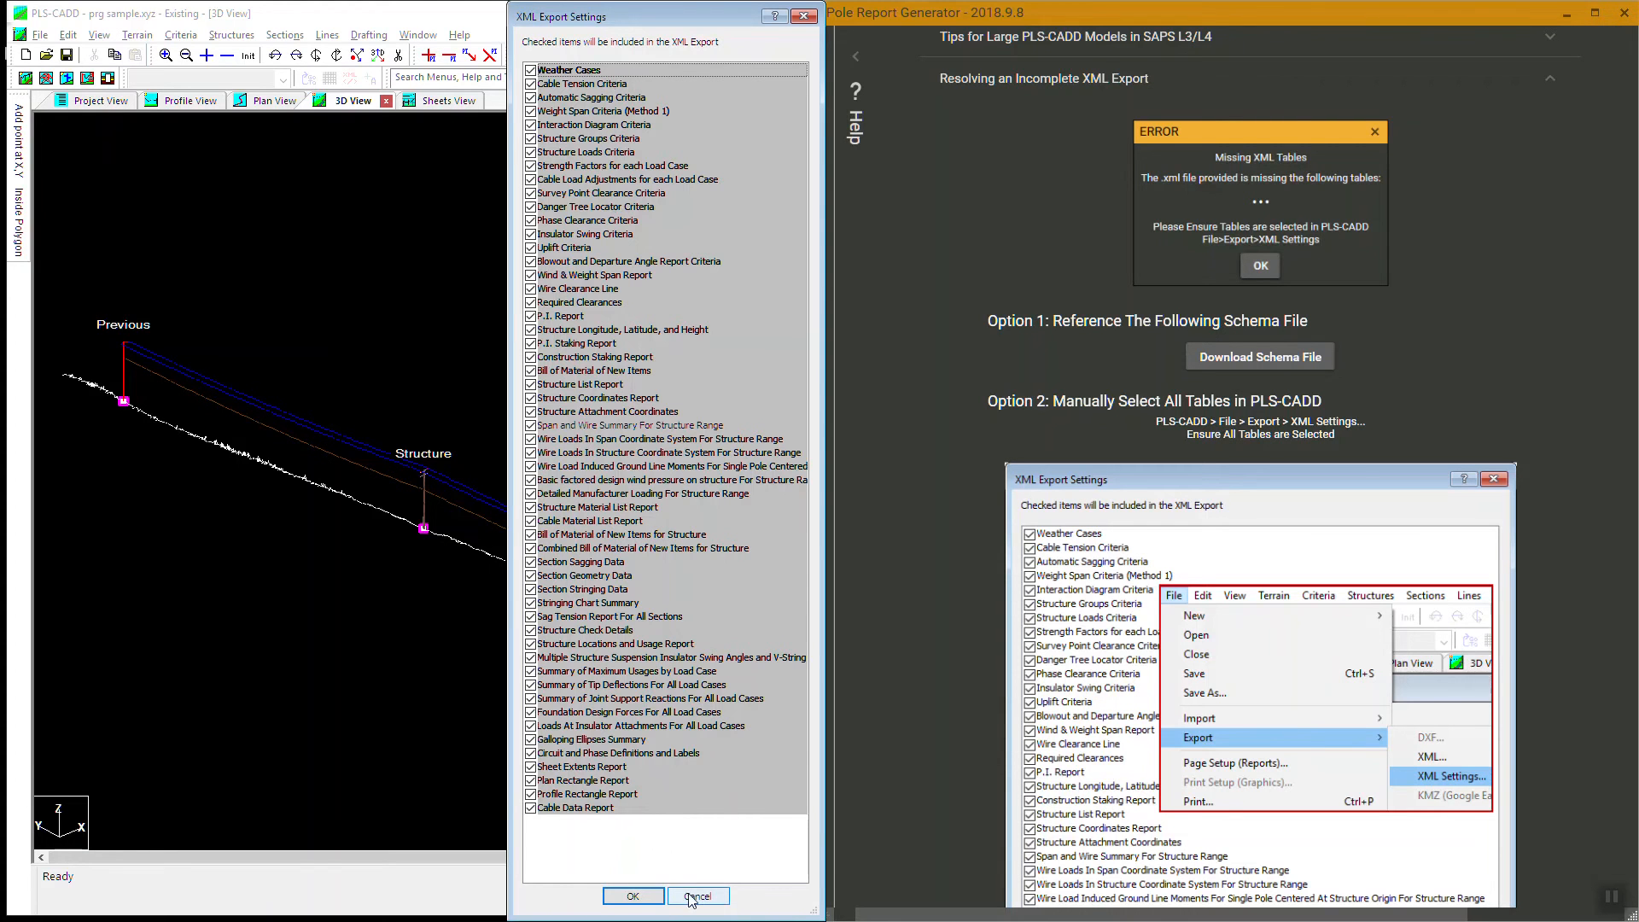
pyautogui.click(660, 899)
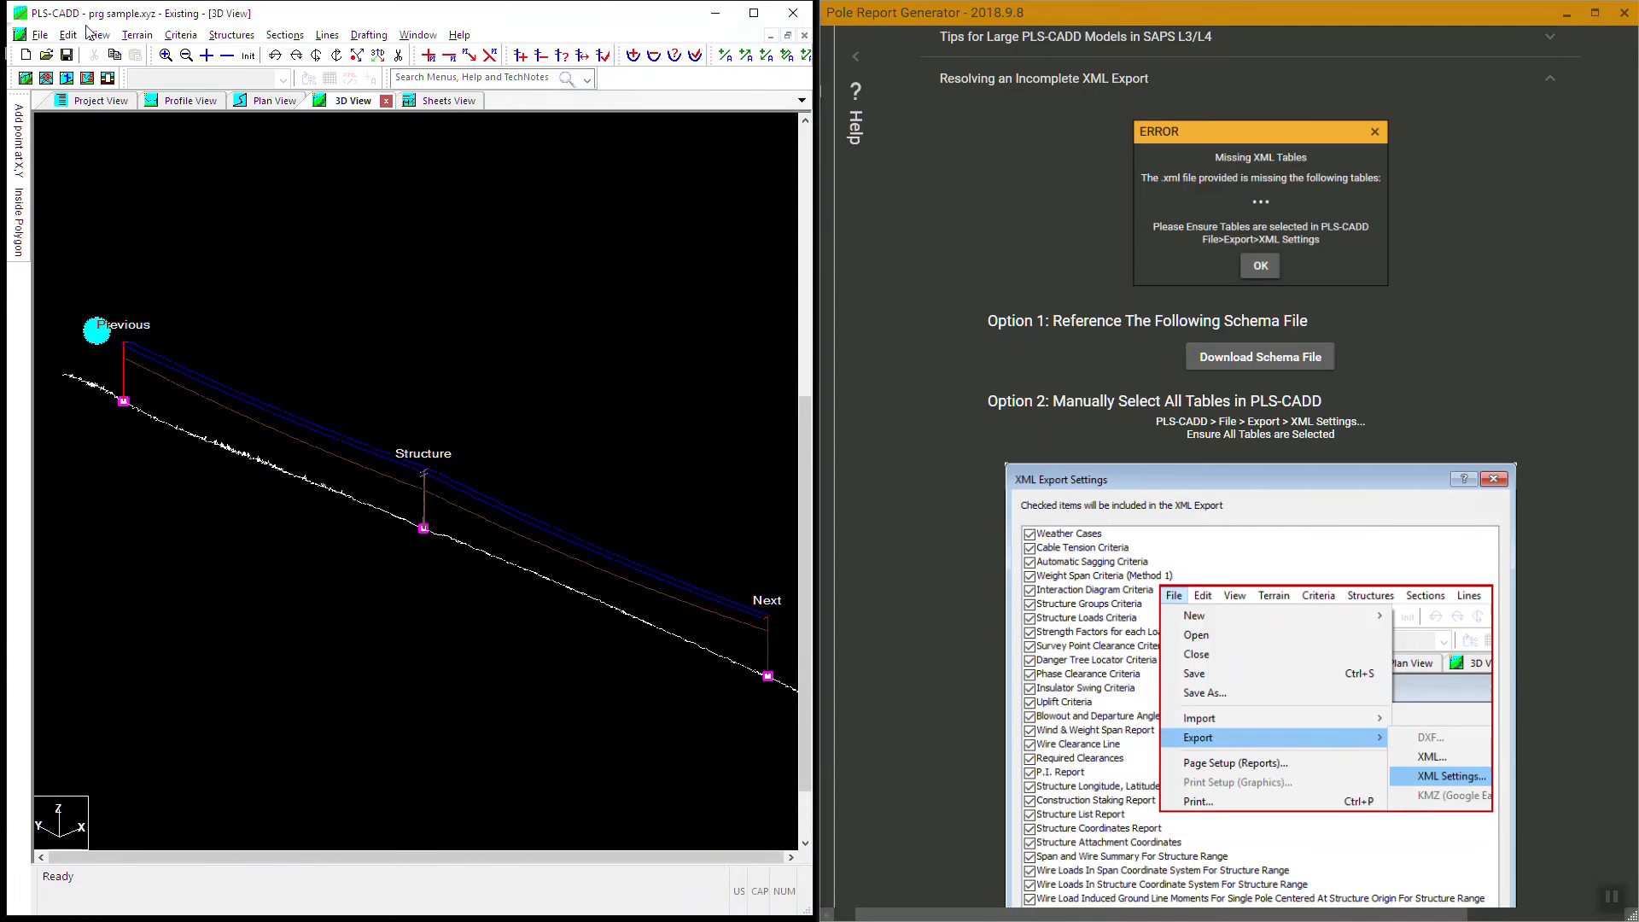
pyautogui.scroll(1, 1246, 367)
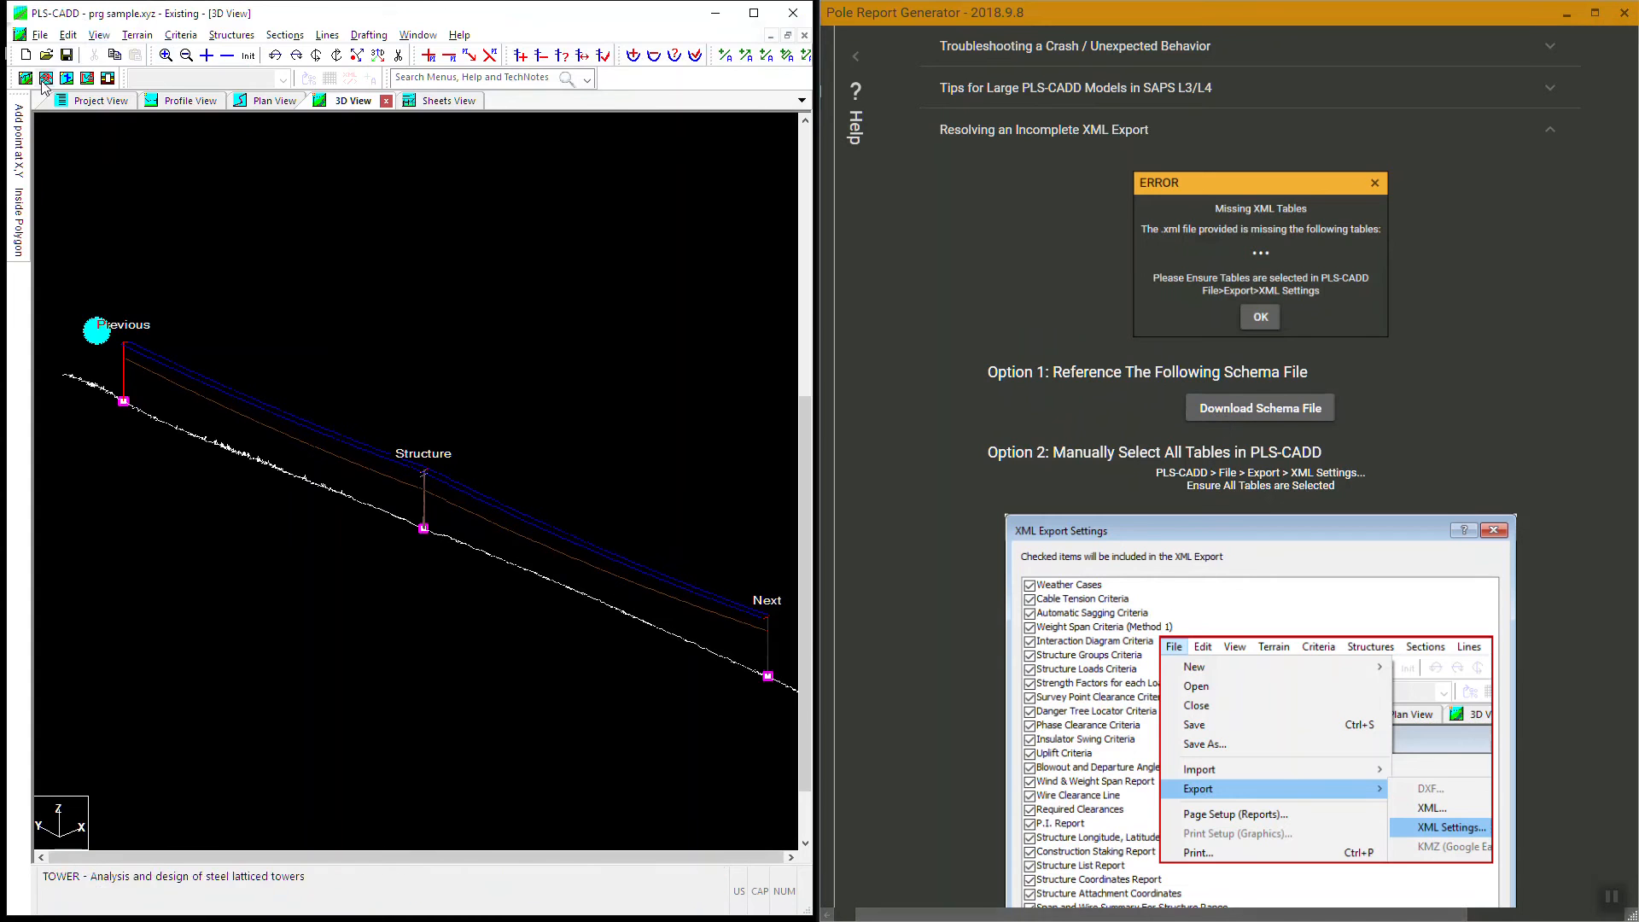
# Set the schema file for the prg sample.xyz project to plr.sma from the PRG Sample folder in the PLS-CADD preferences.
pyautogui.click(47, 36)
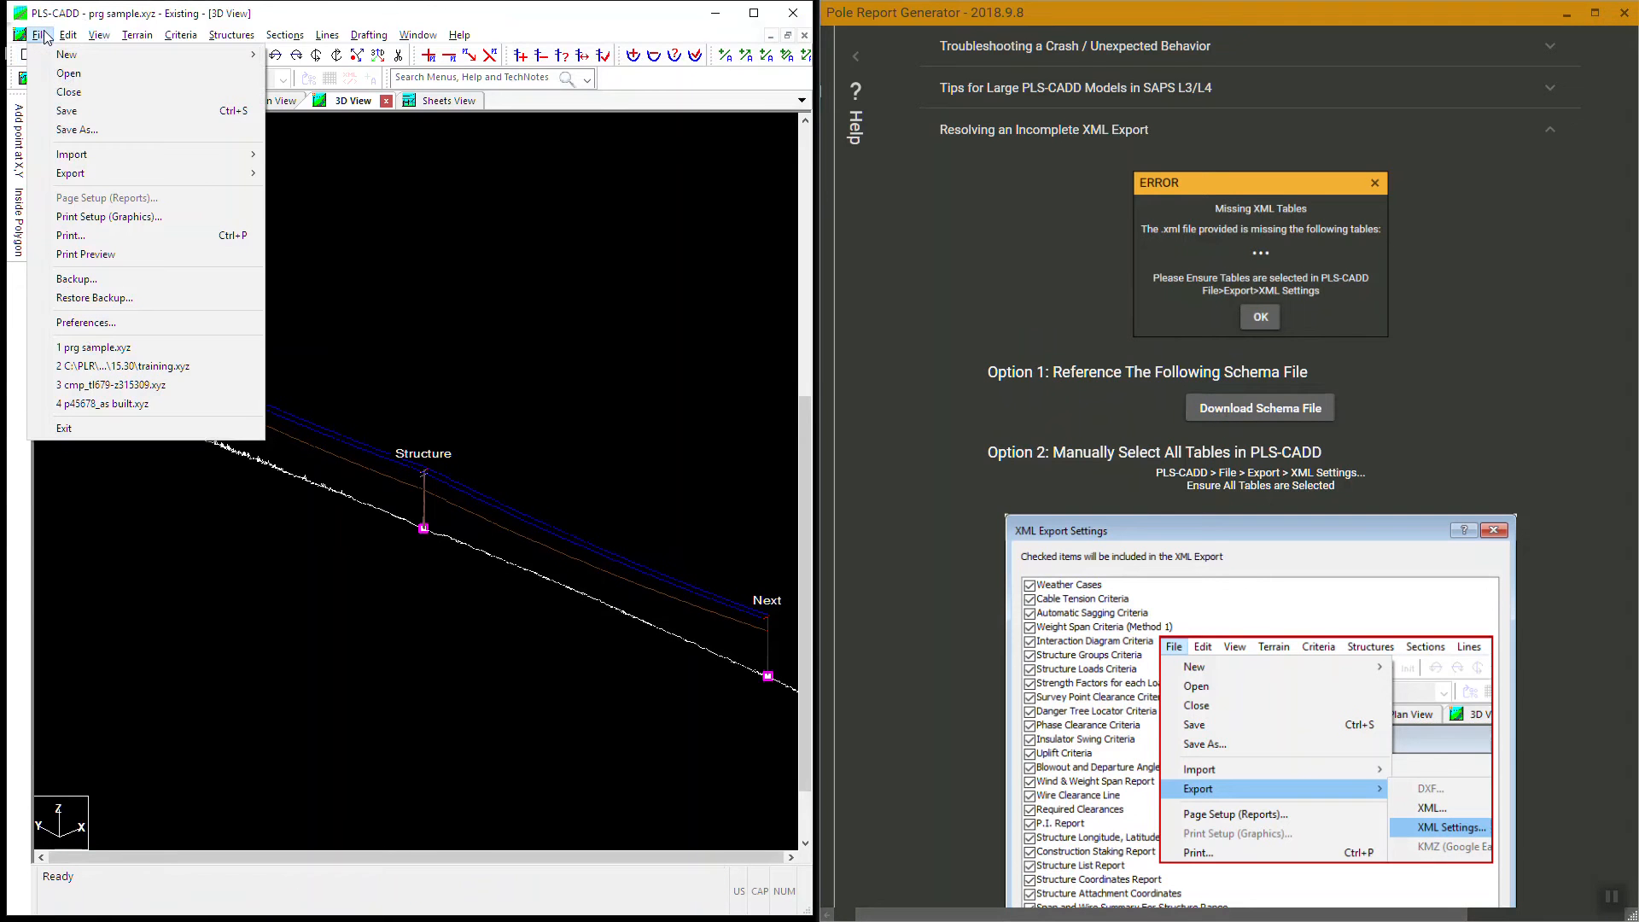
pyautogui.moveTo(159, 164)
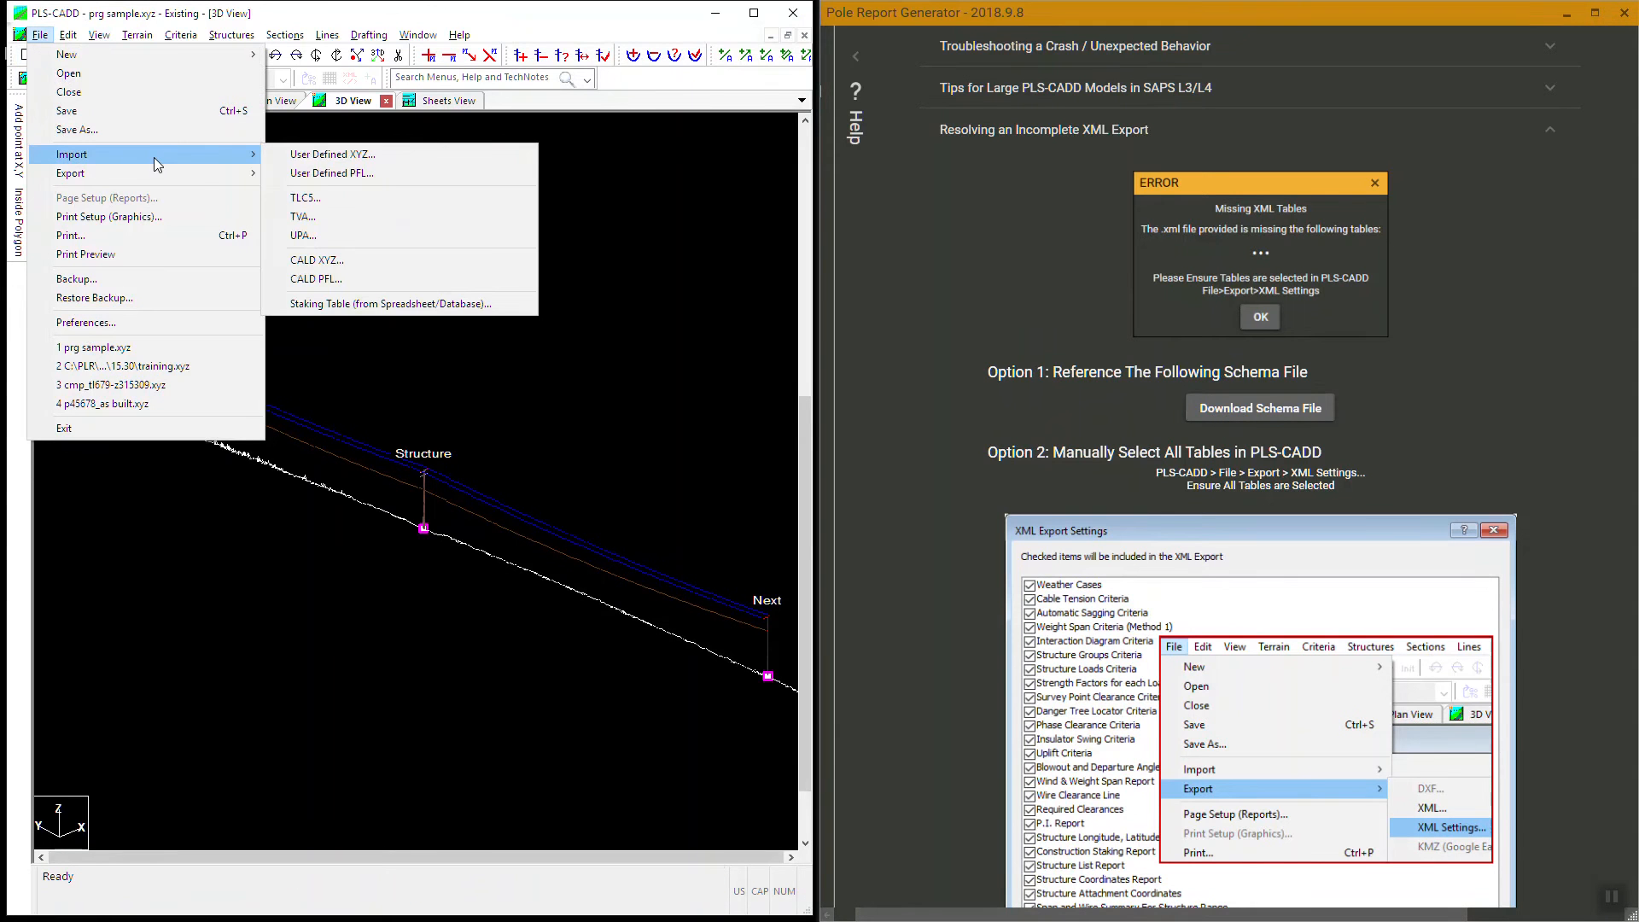
pyautogui.click(117, 323)
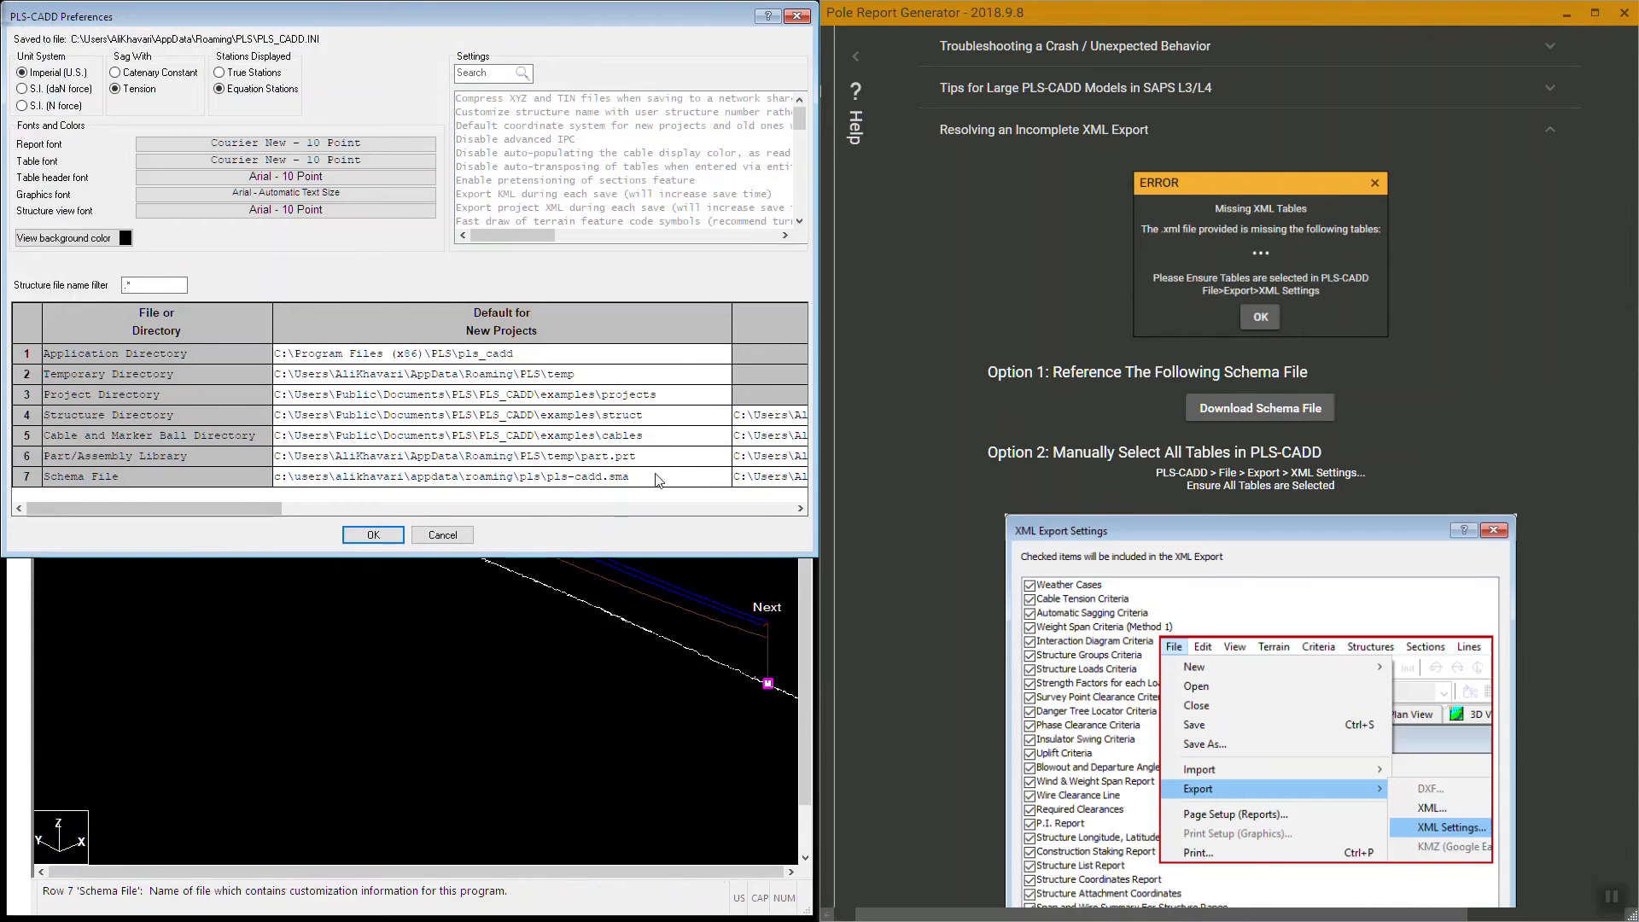
pyautogui.moveTo(195, 505); pyautogui.dragTo(706, 530)
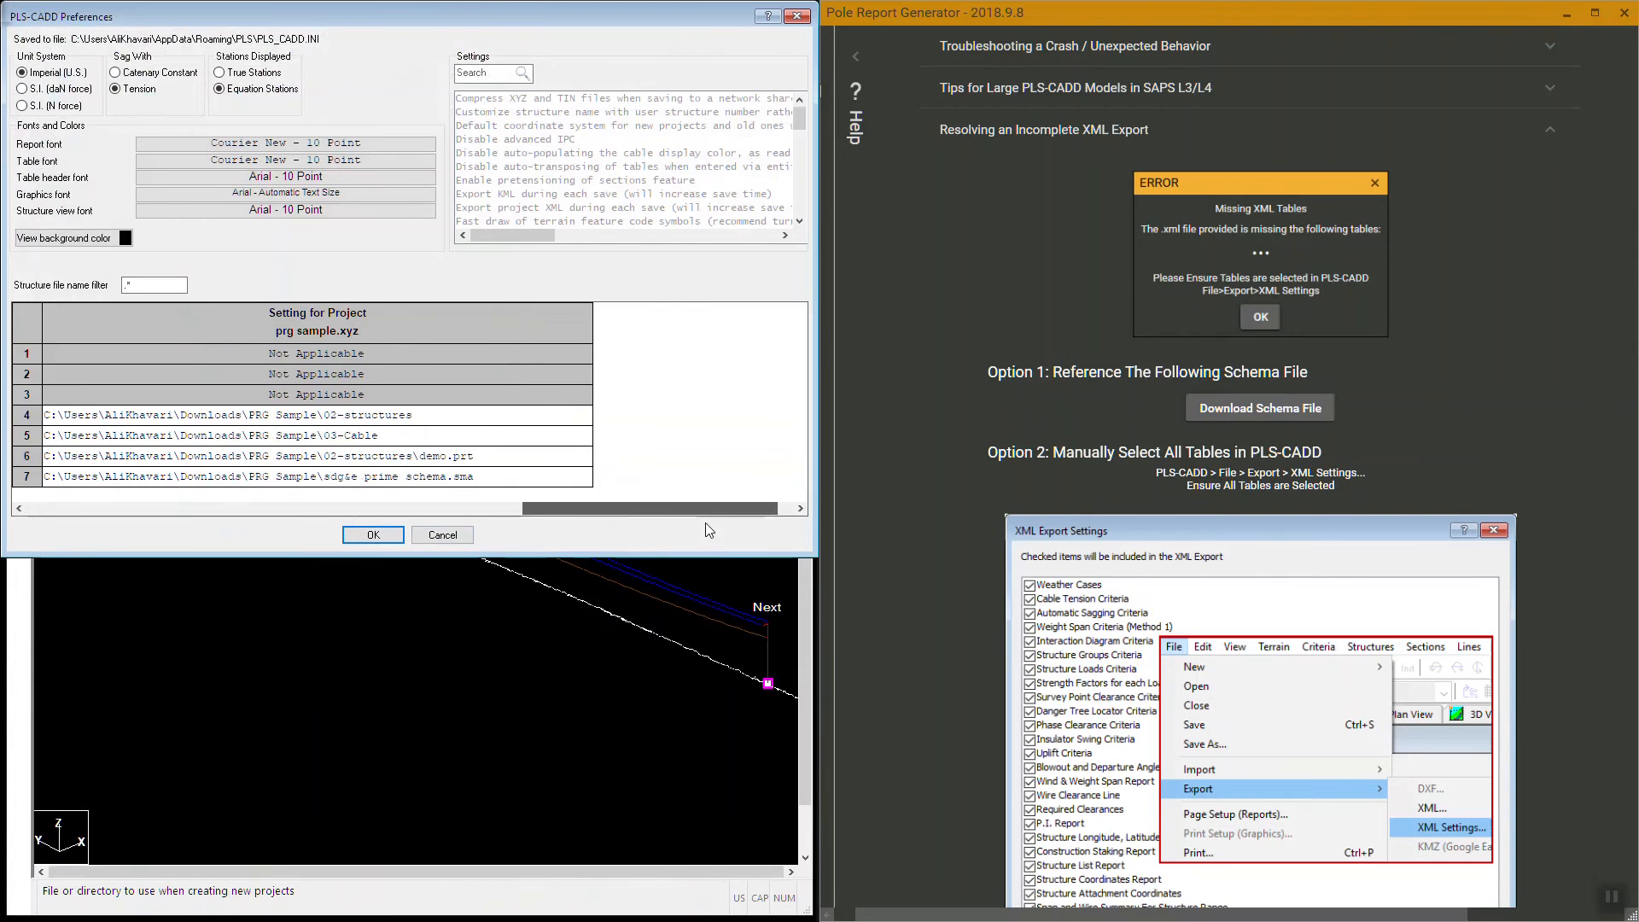
pyautogui.click(345, 484)
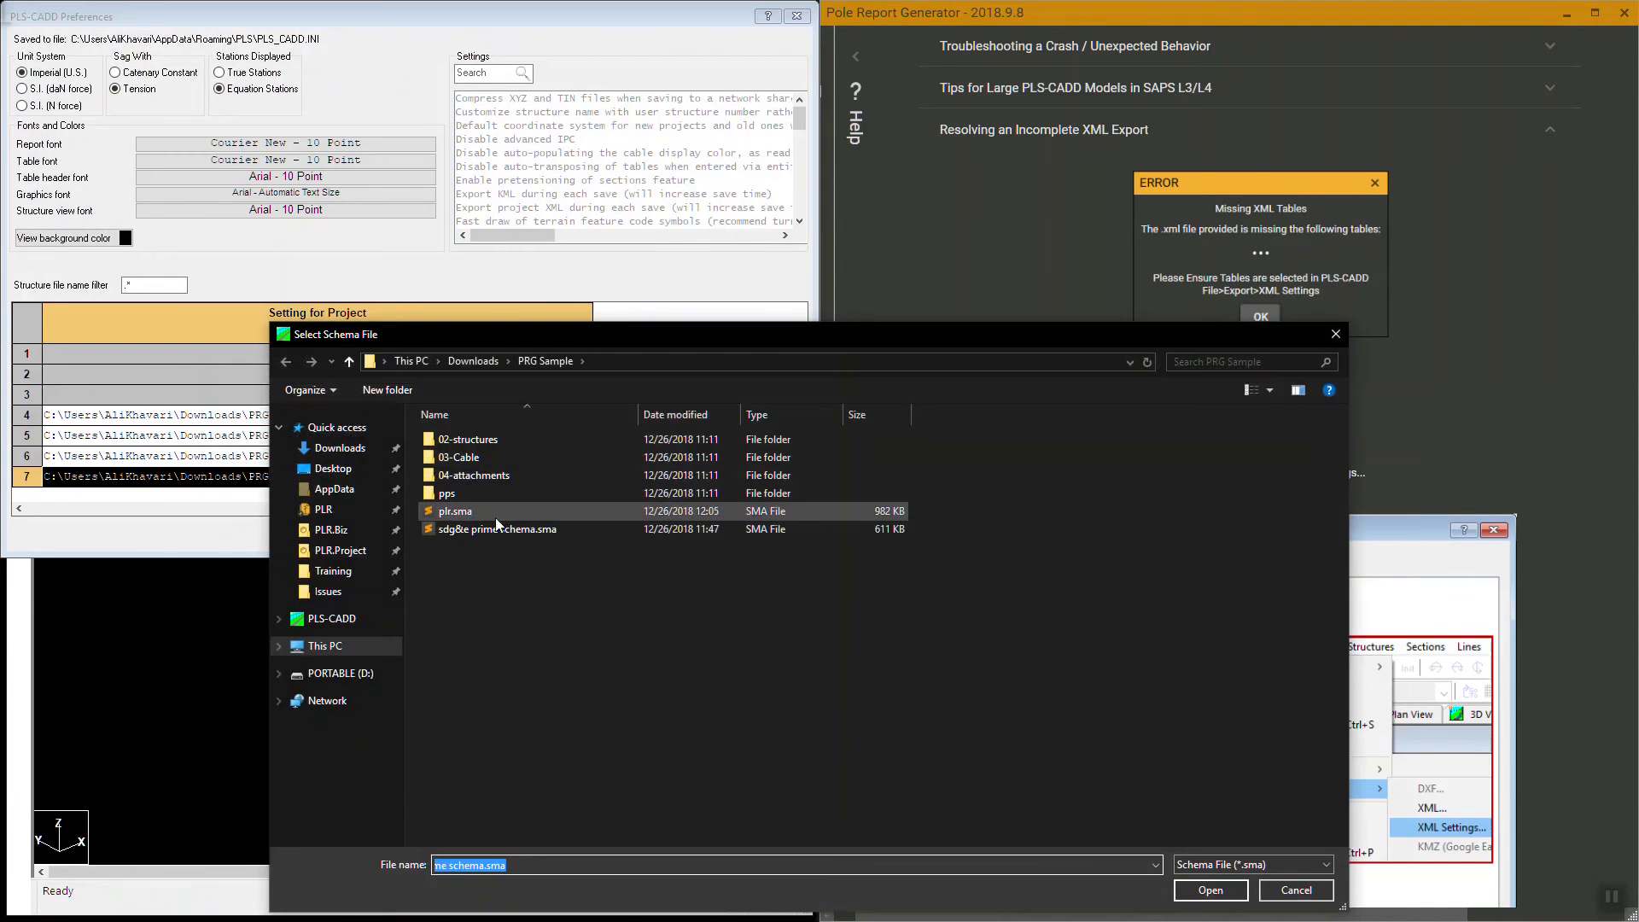
pyautogui.click(447, 512)
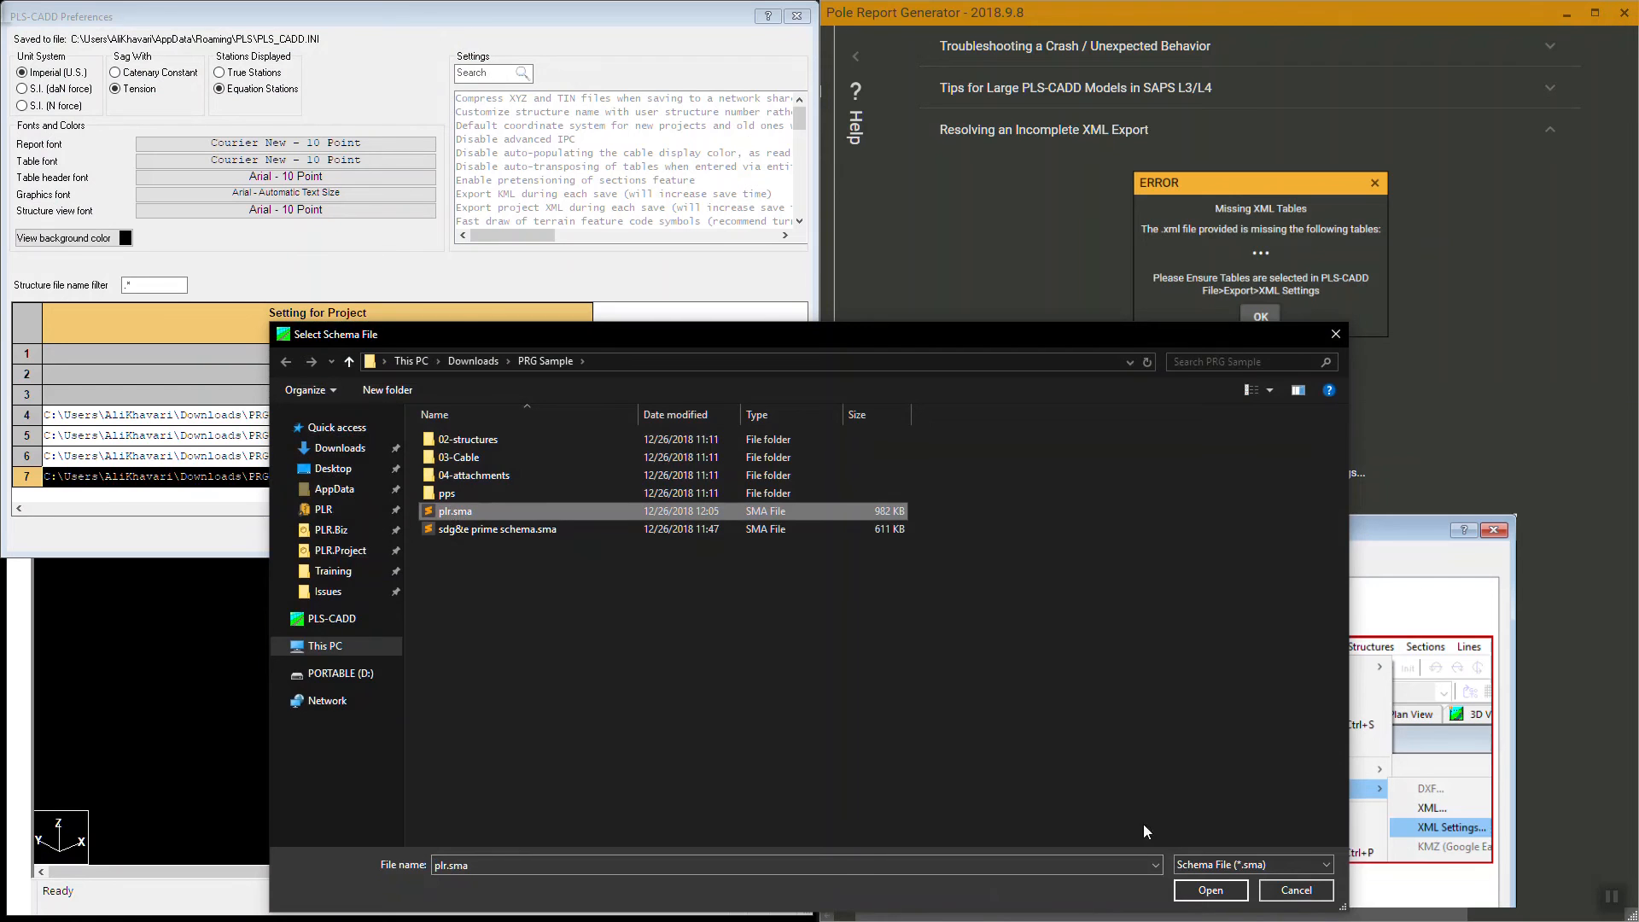
pyautogui.click(1211, 890)
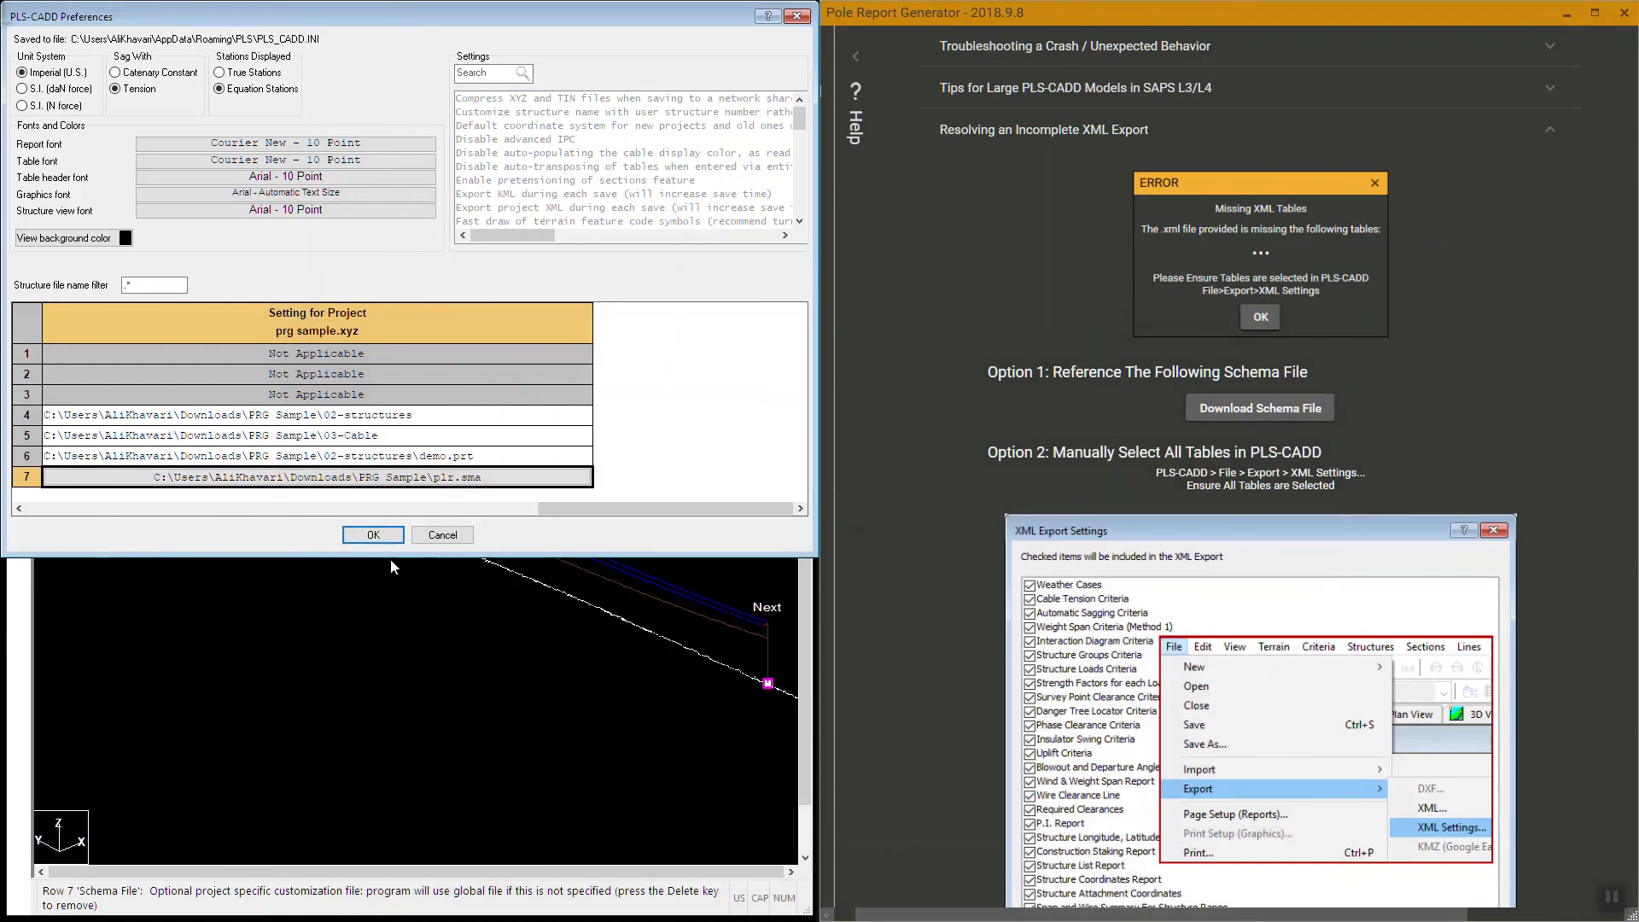
pyautogui.click(380, 536)
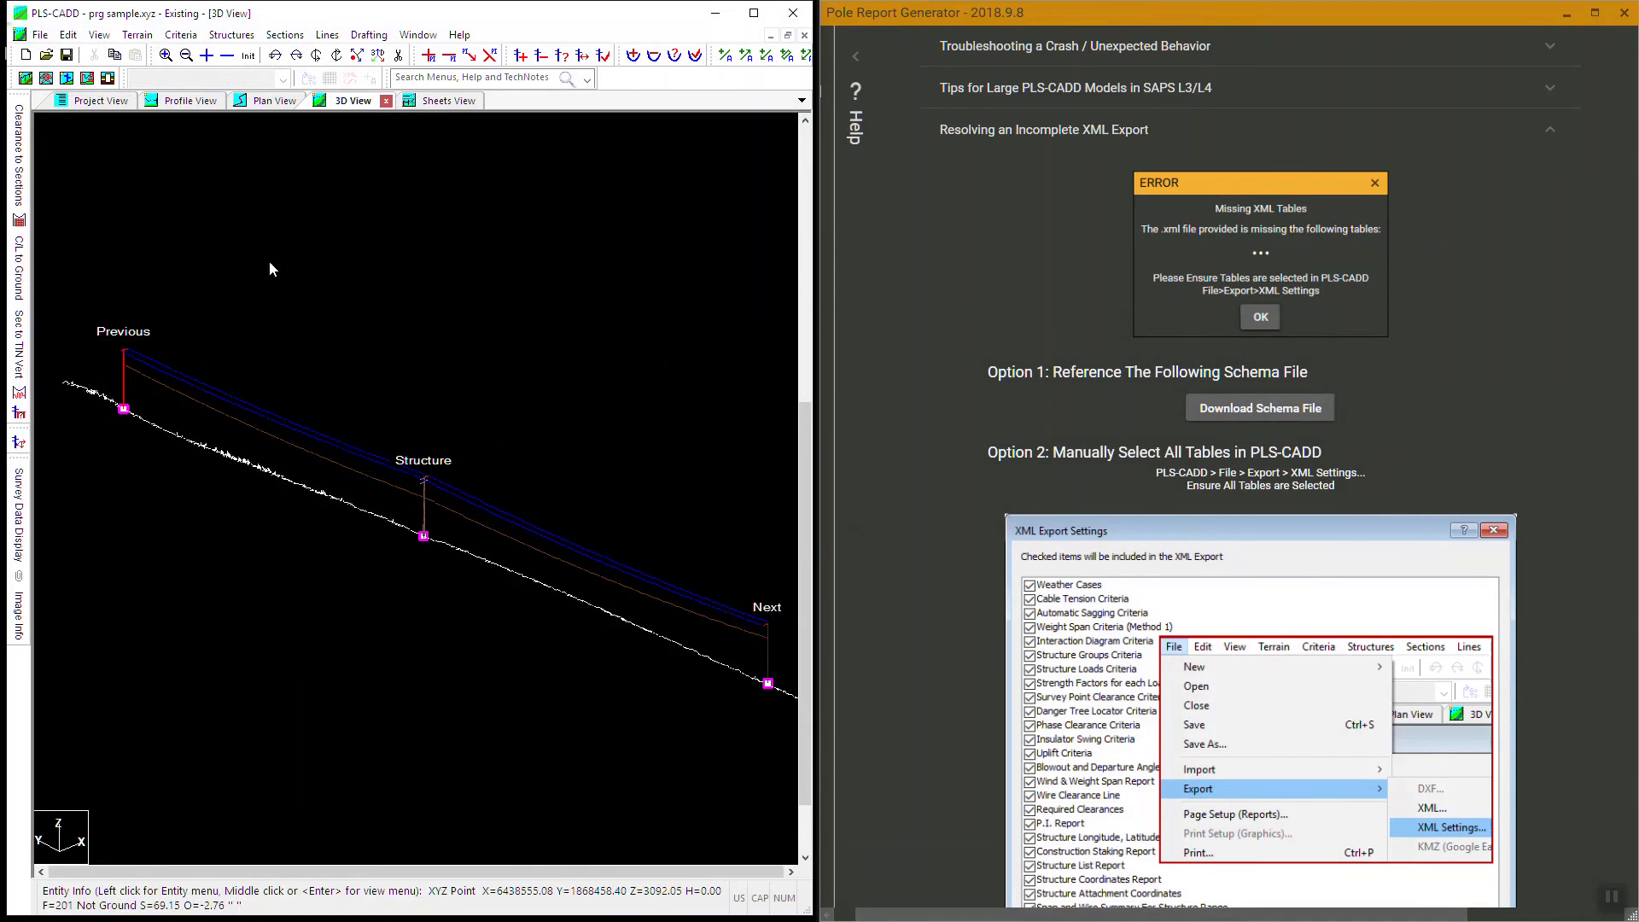
# Export the project XML again as prg sample.xml in the PRG Sample folder, overwriting the existing file and declining to view it.
pyautogui.click(106, 333)
pyautogui.click(41, 34)
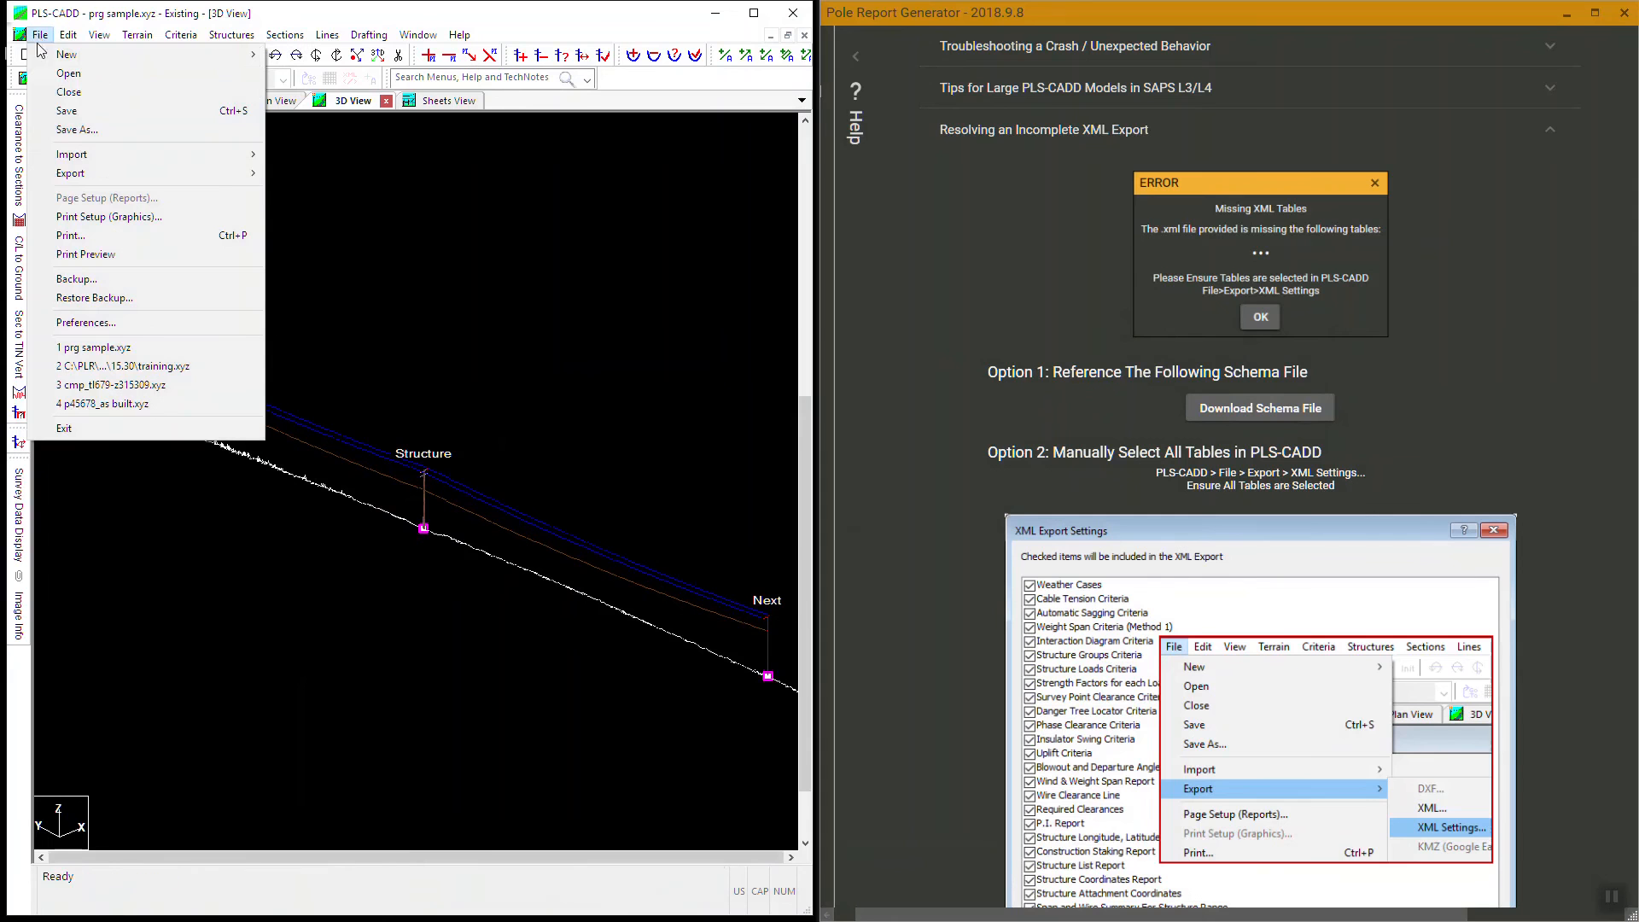
pyautogui.moveTo(205, 175)
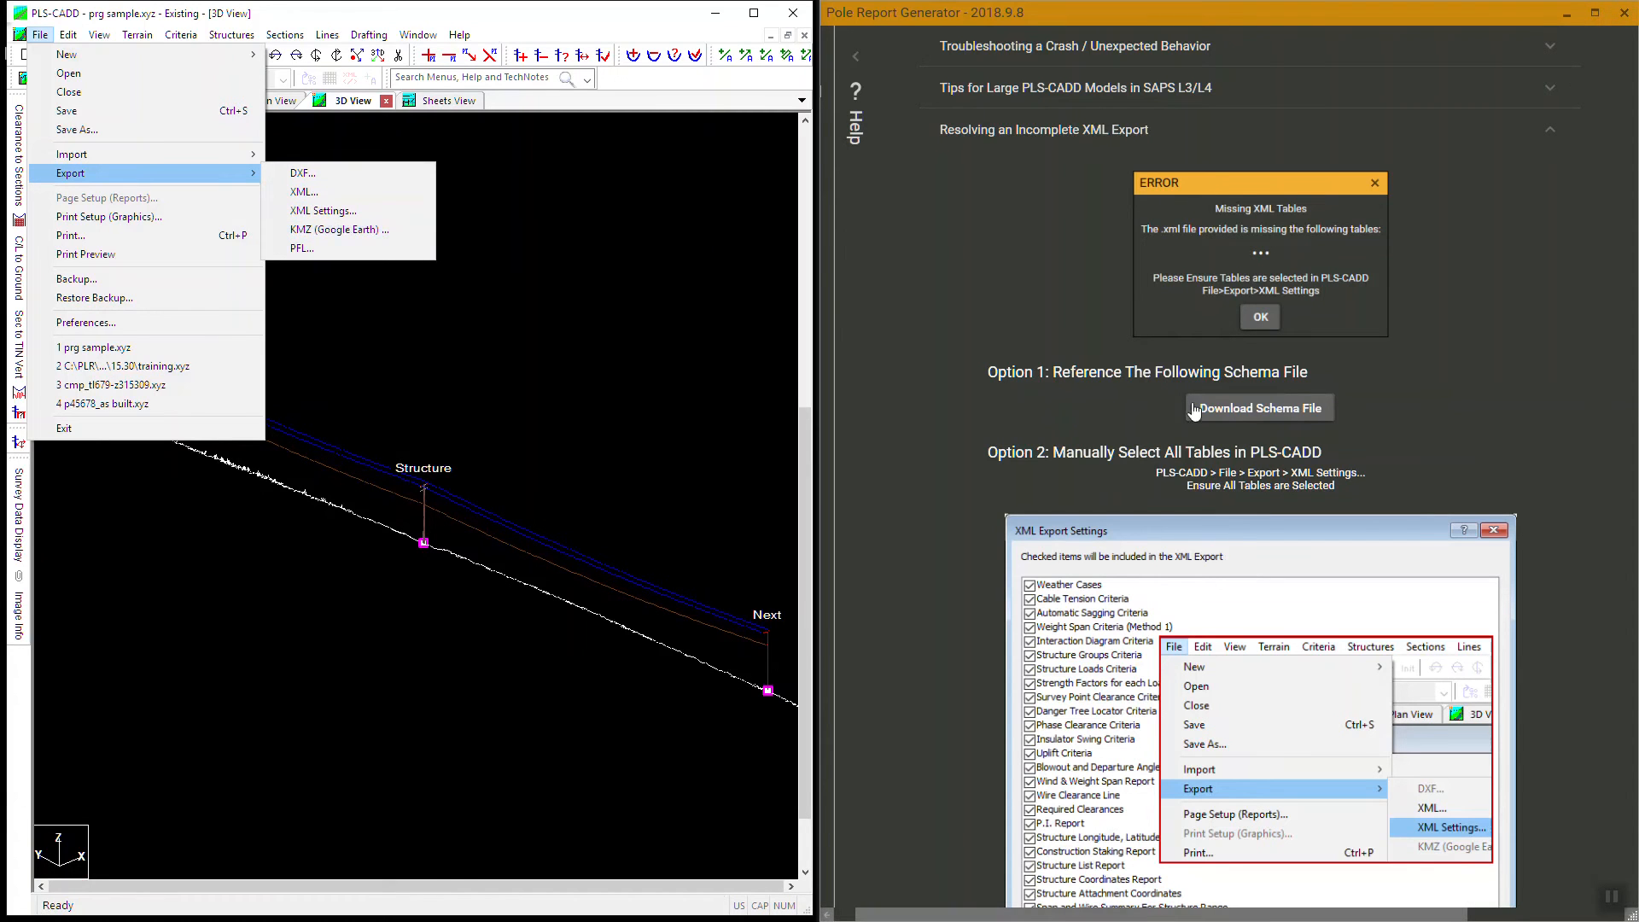
pyautogui.click(365, 193)
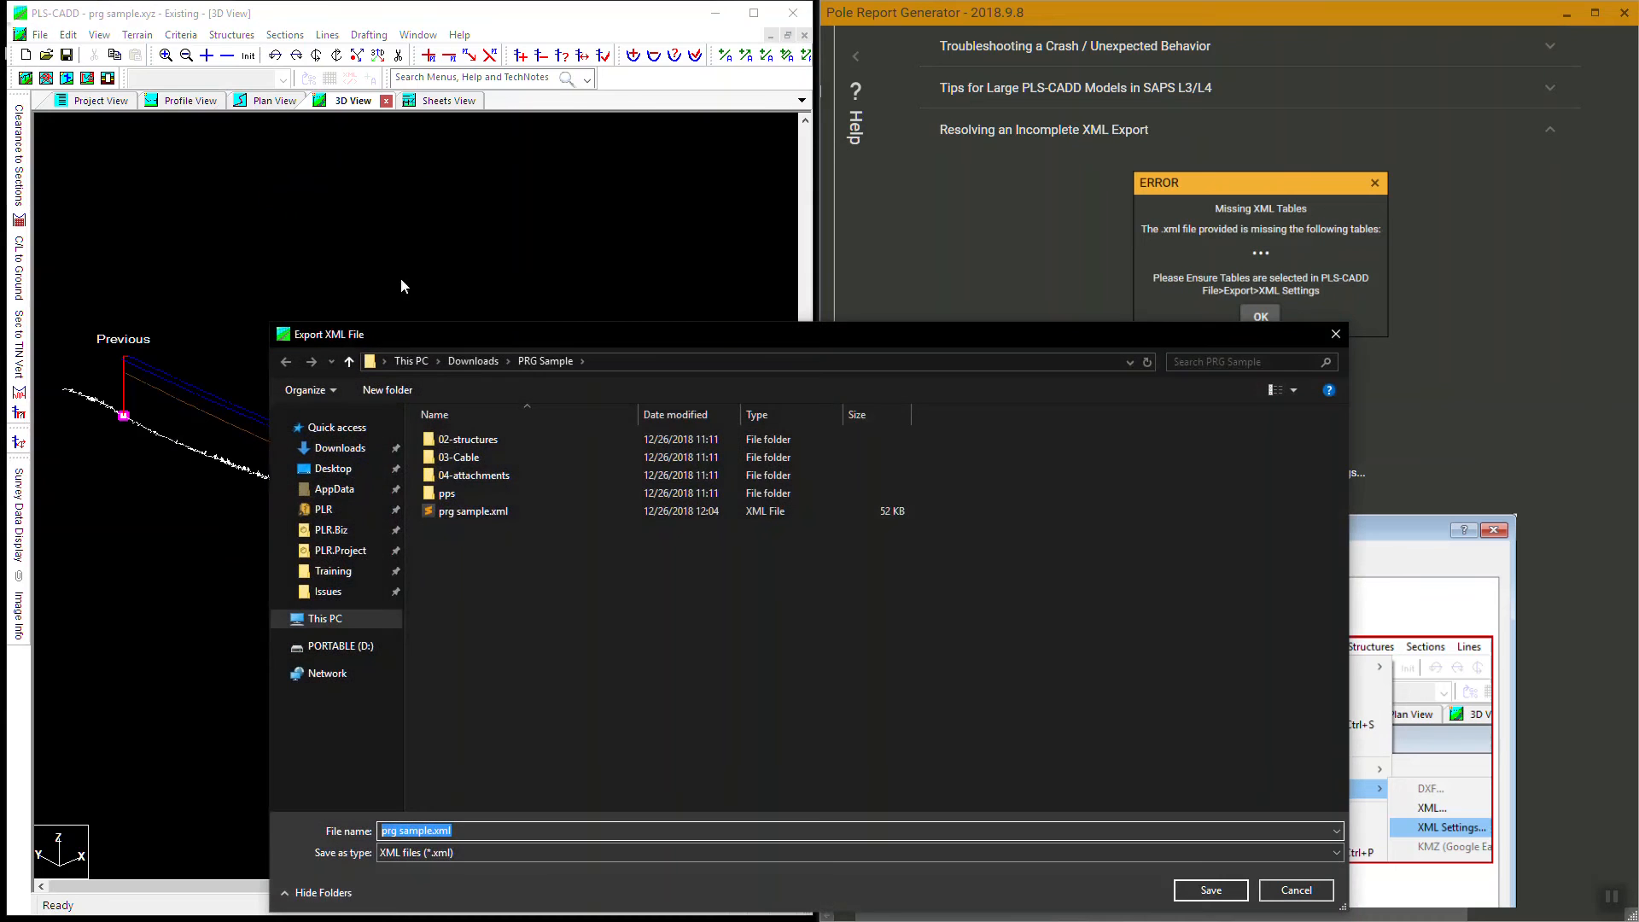
pyautogui.click(1212, 892)
pyautogui.press('Left')
pyautogui.press('Return')
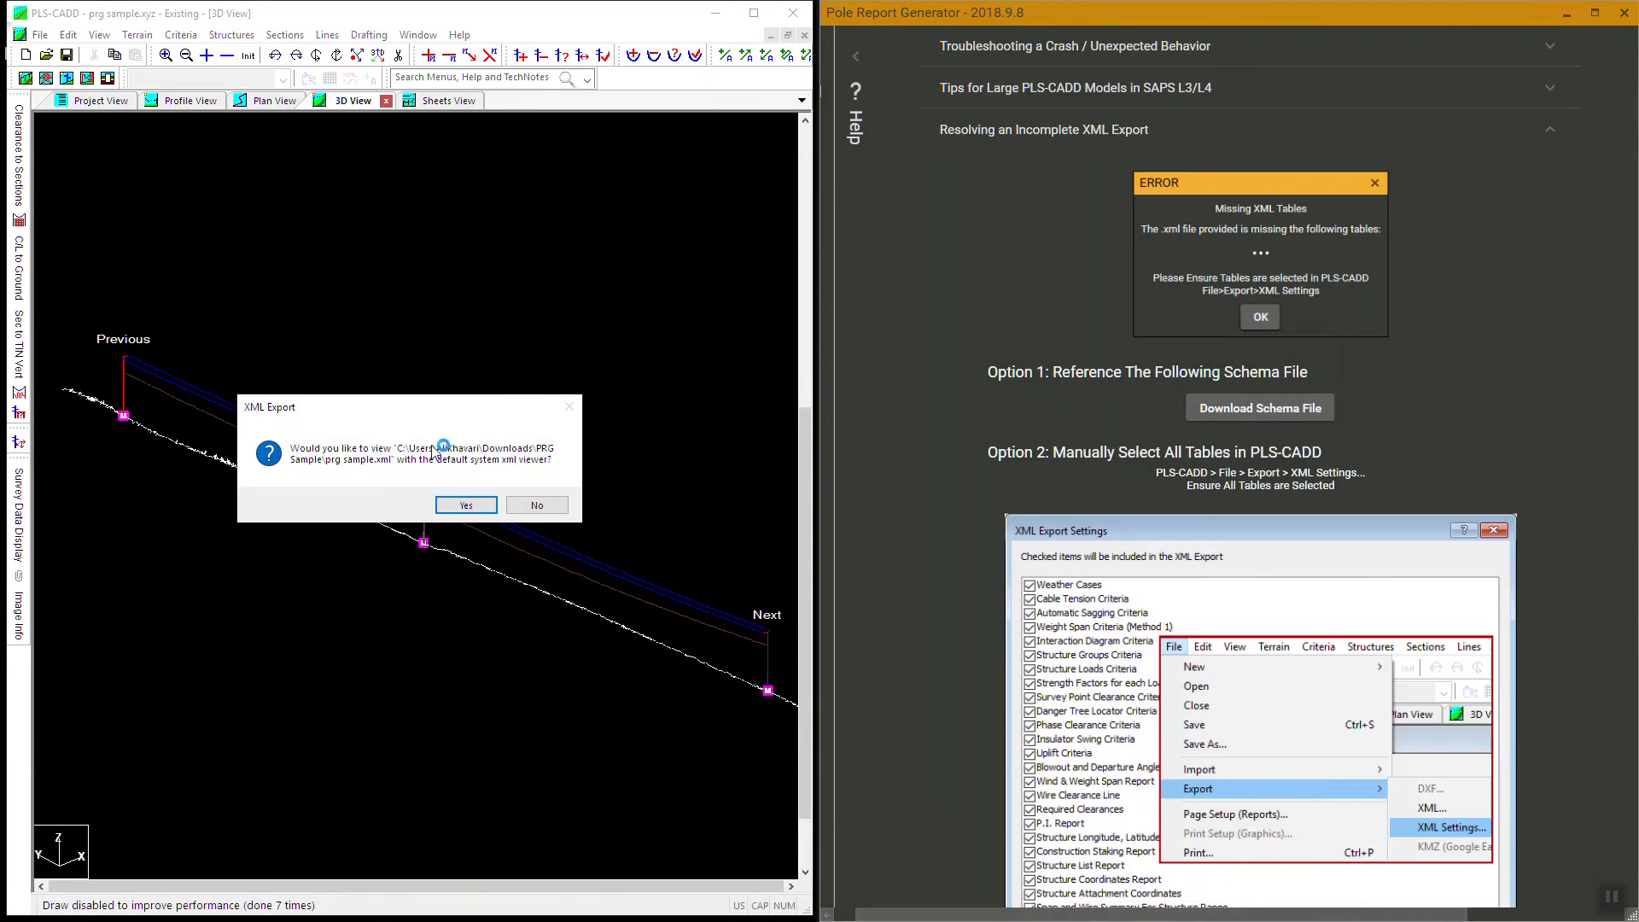
pyautogui.click(534, 506)
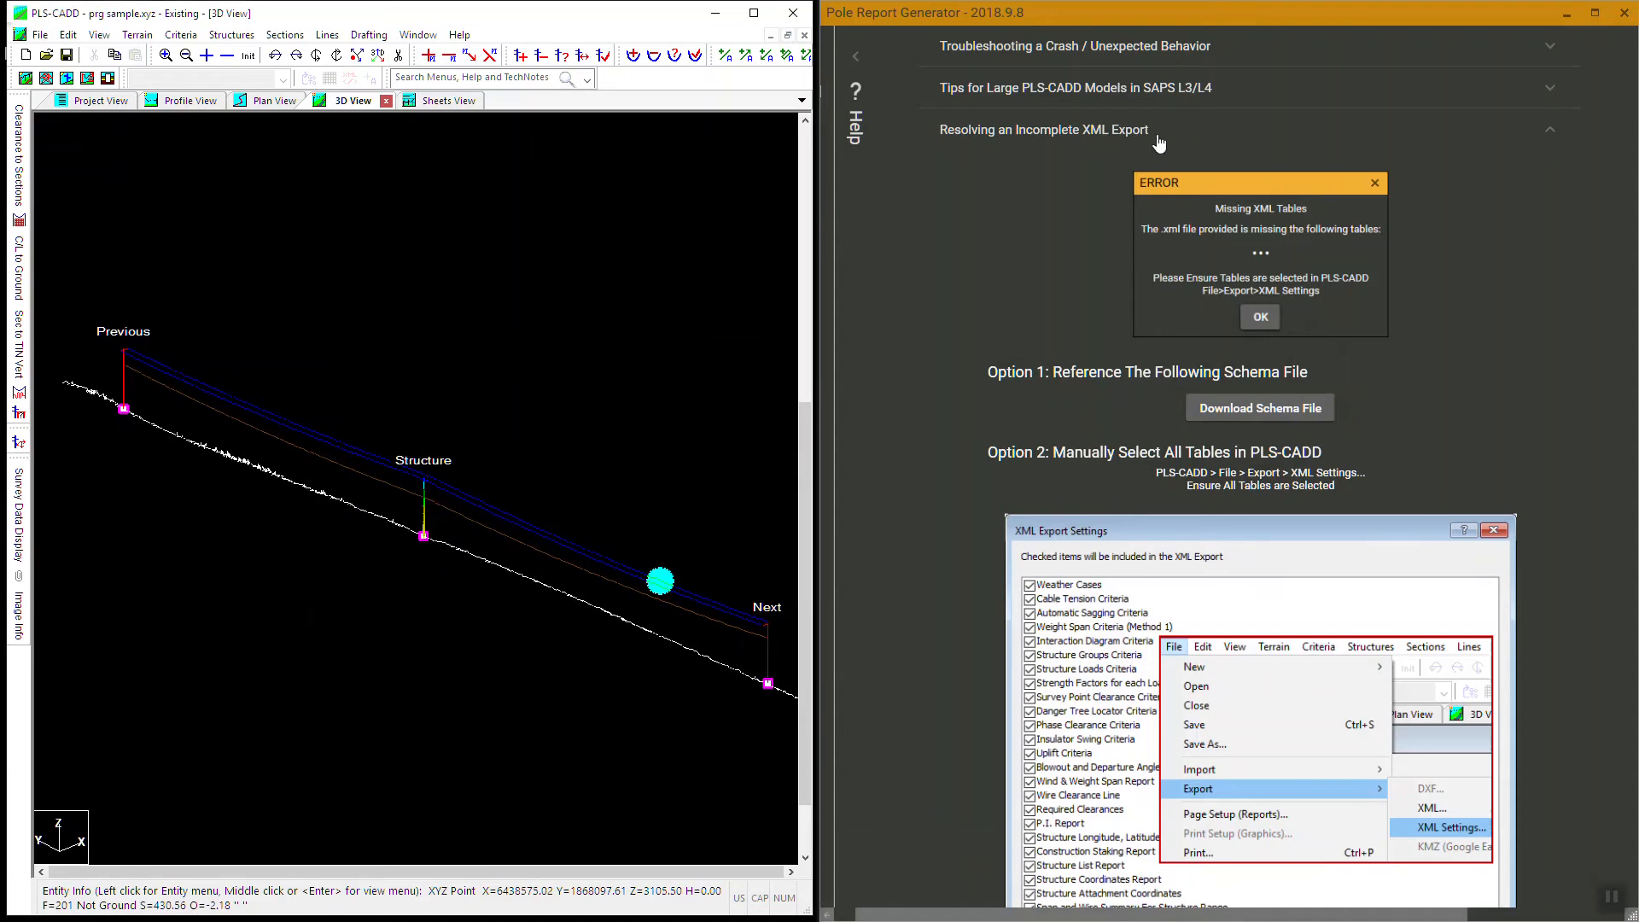
# Switch to Pole Report Generator, collapse the incomplete XML export and general troubleshooting topics, close the help, and open PLS Setup.
pyautogui.scroll(-10, 1093, 196)
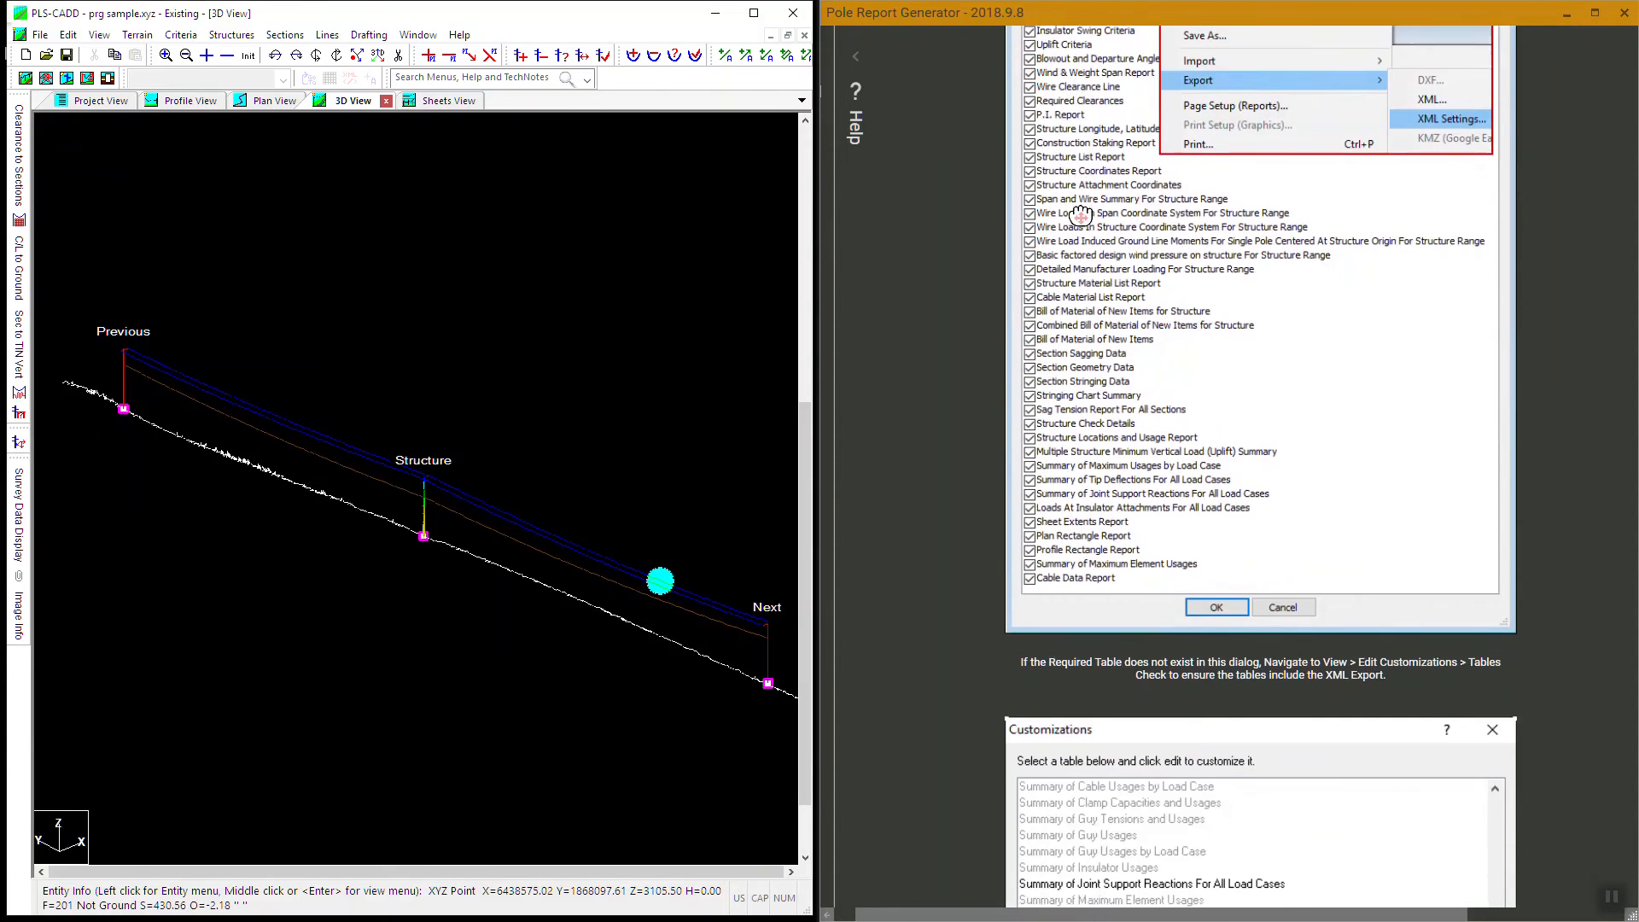
pyautogui.scroll(4, 1079, 213)
pyautogui.scroll(8, 1080, 214)
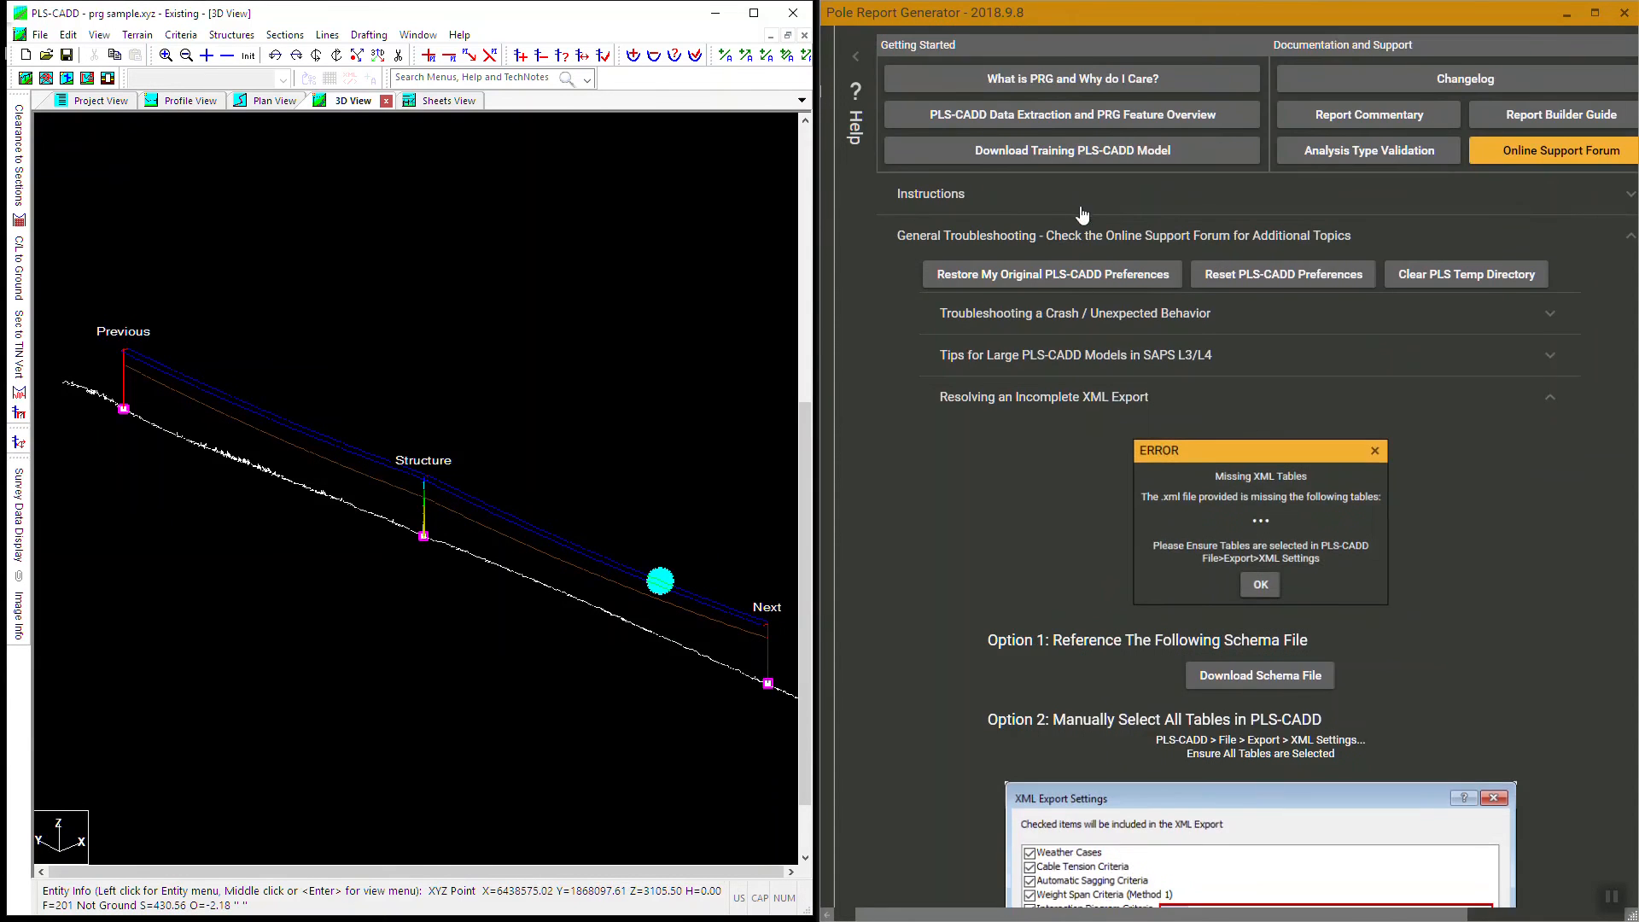
pyautogui.click(996, 410)
pyautogui.click(905, 247)
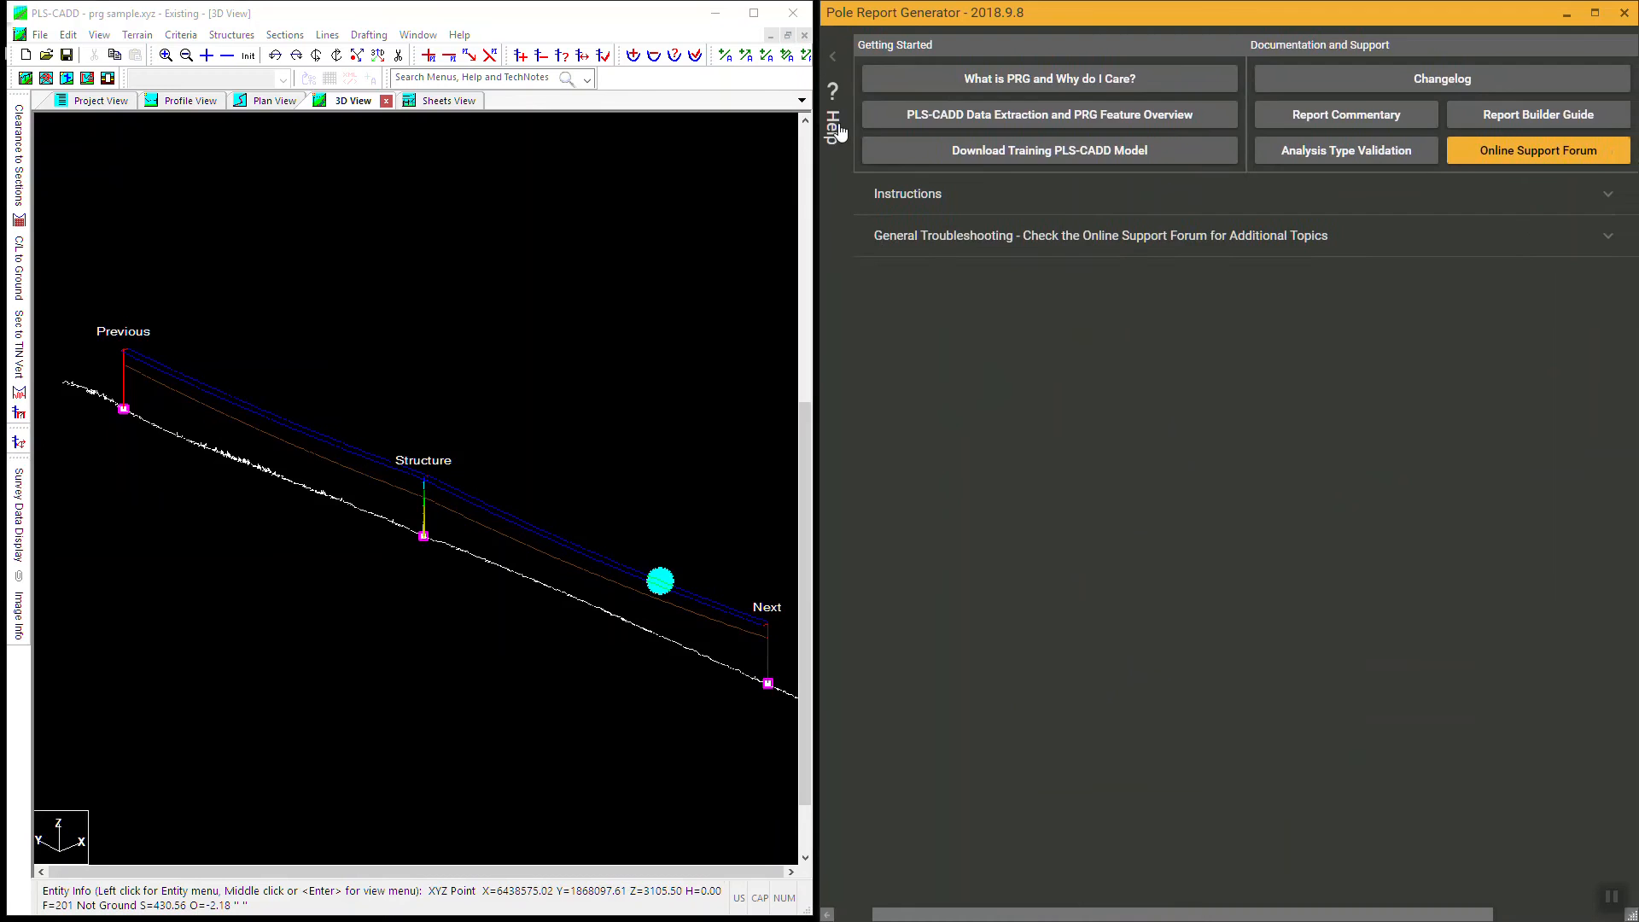
pyautogui.click(852, 128)
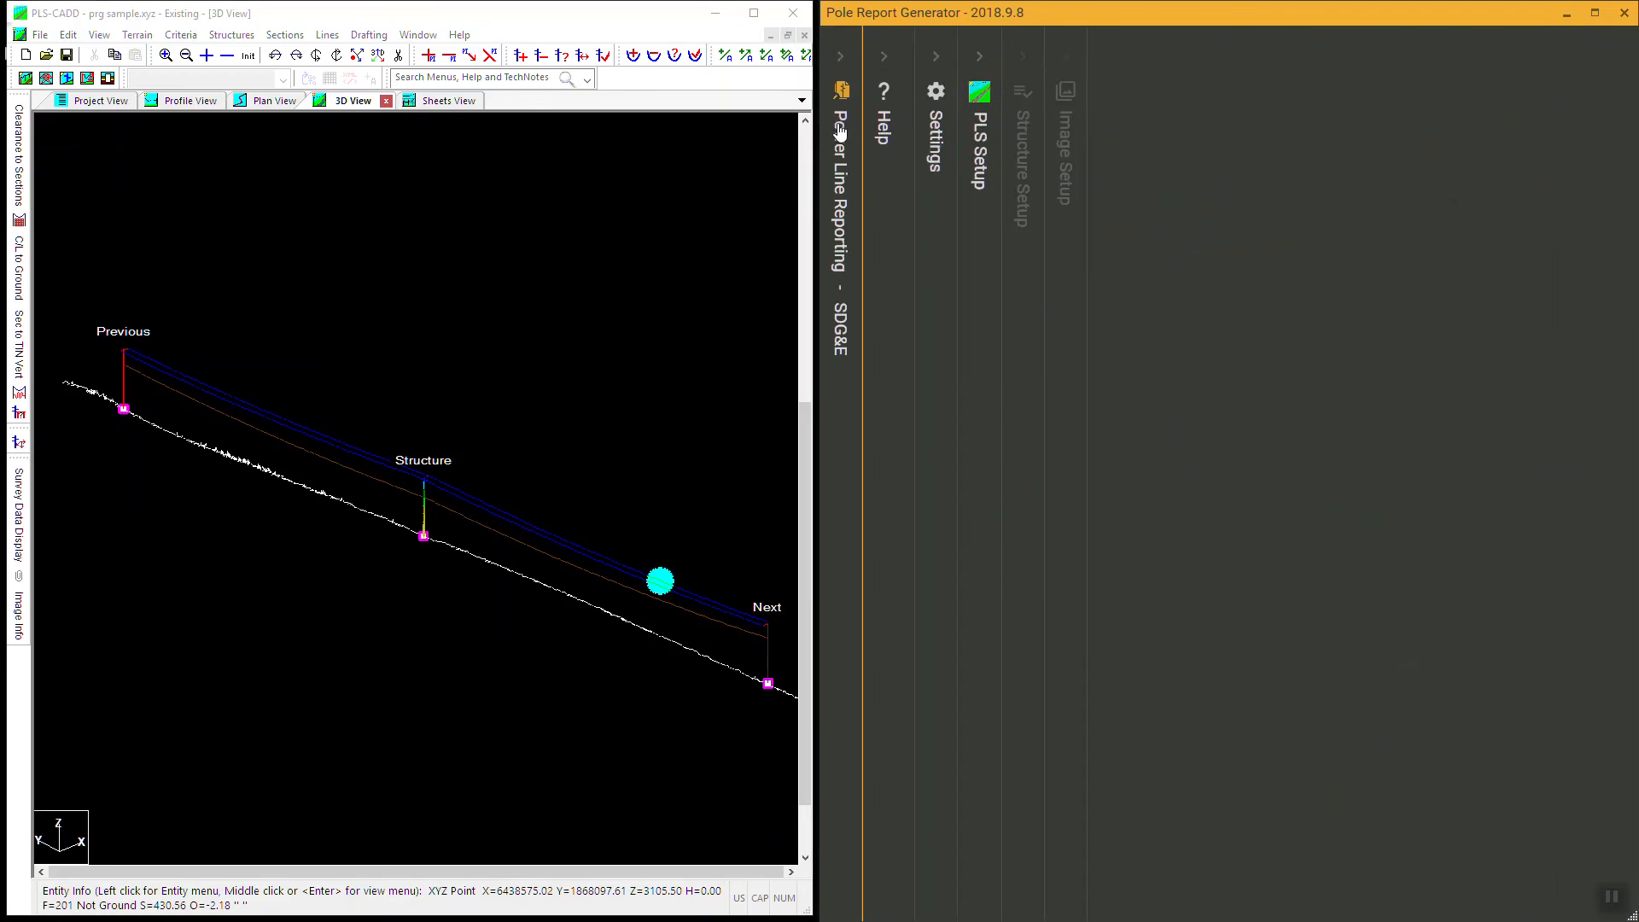
pyautogui.click(970, 140)
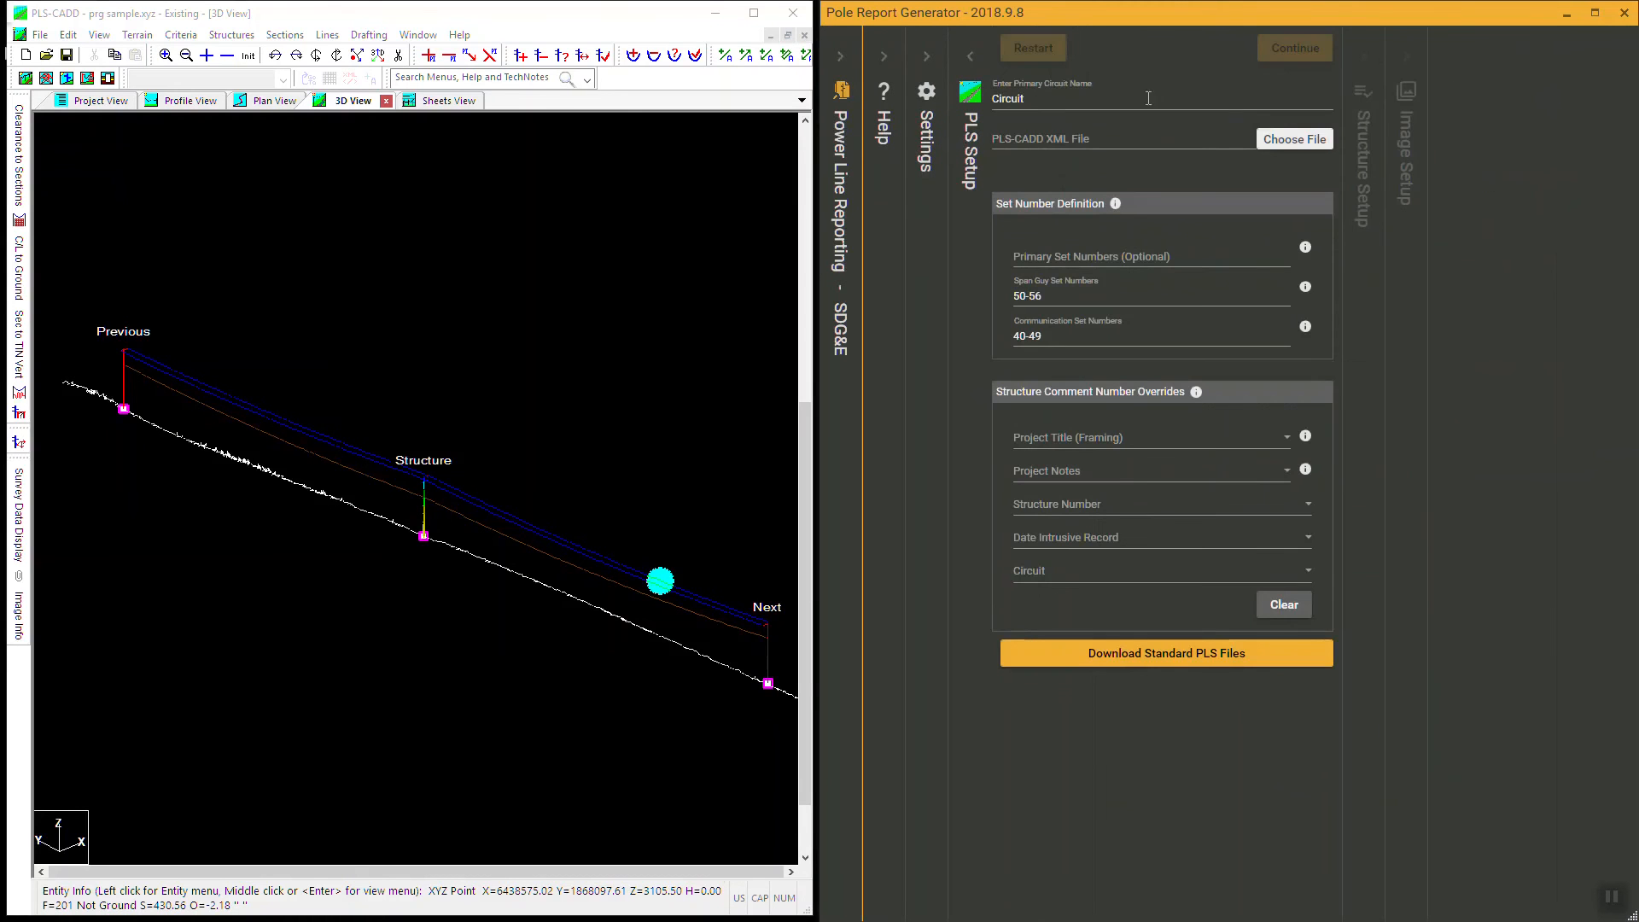
# Load prg sample.xml from the PRG Sample downloads folder as the PLS-CADD XML file.
pyautogui.click(1275, 143)
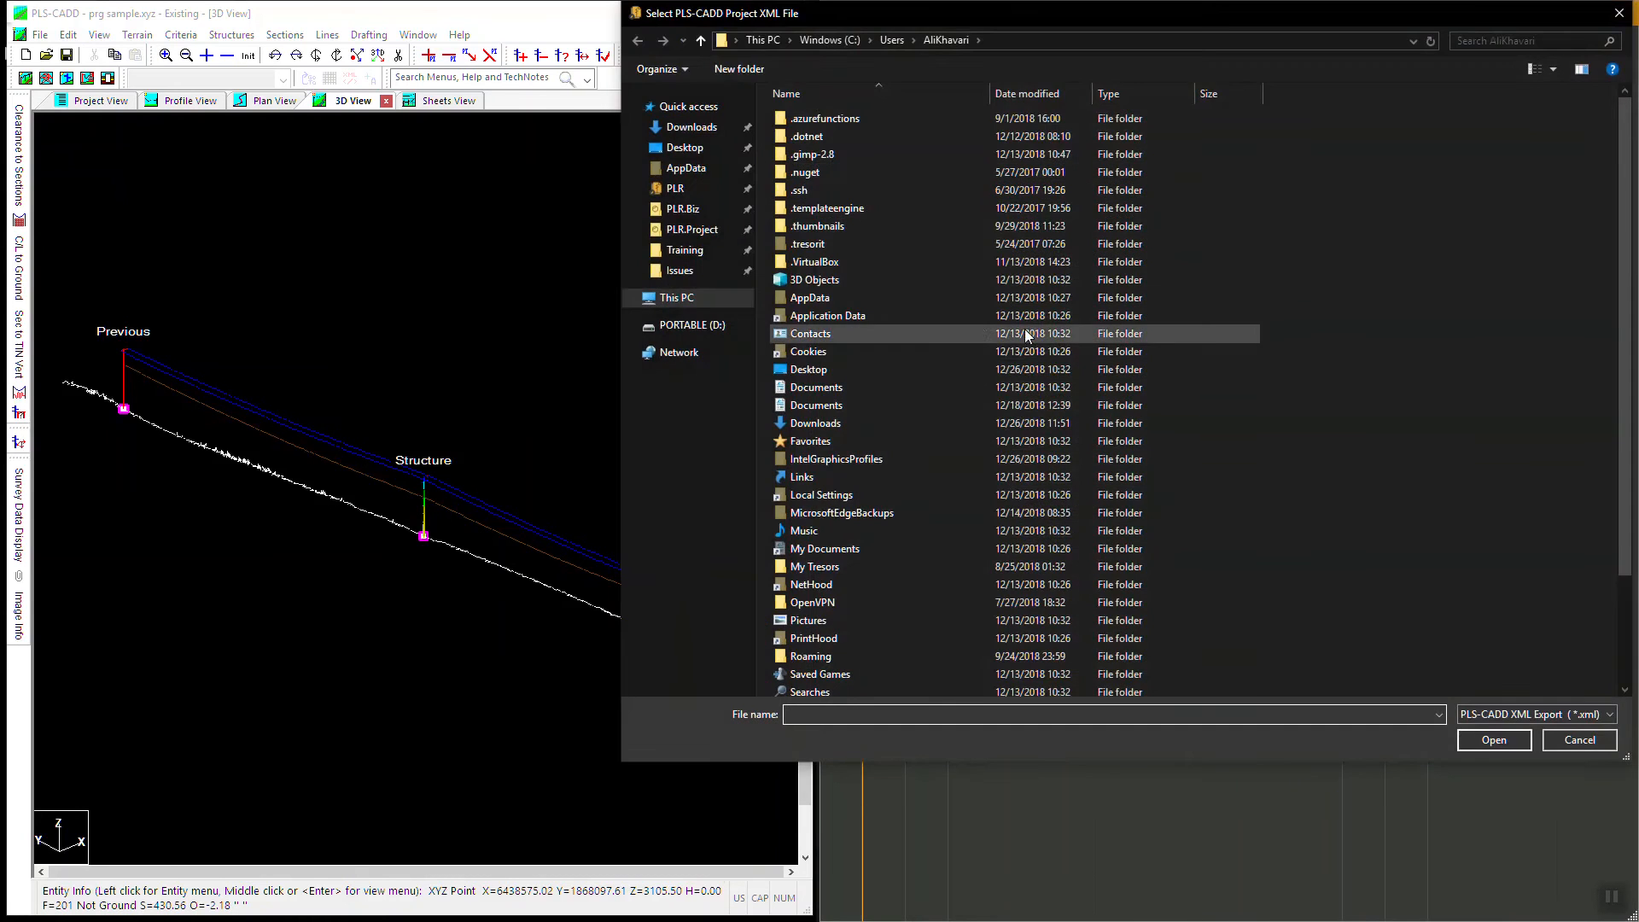
pyautogui.click(692, 127)
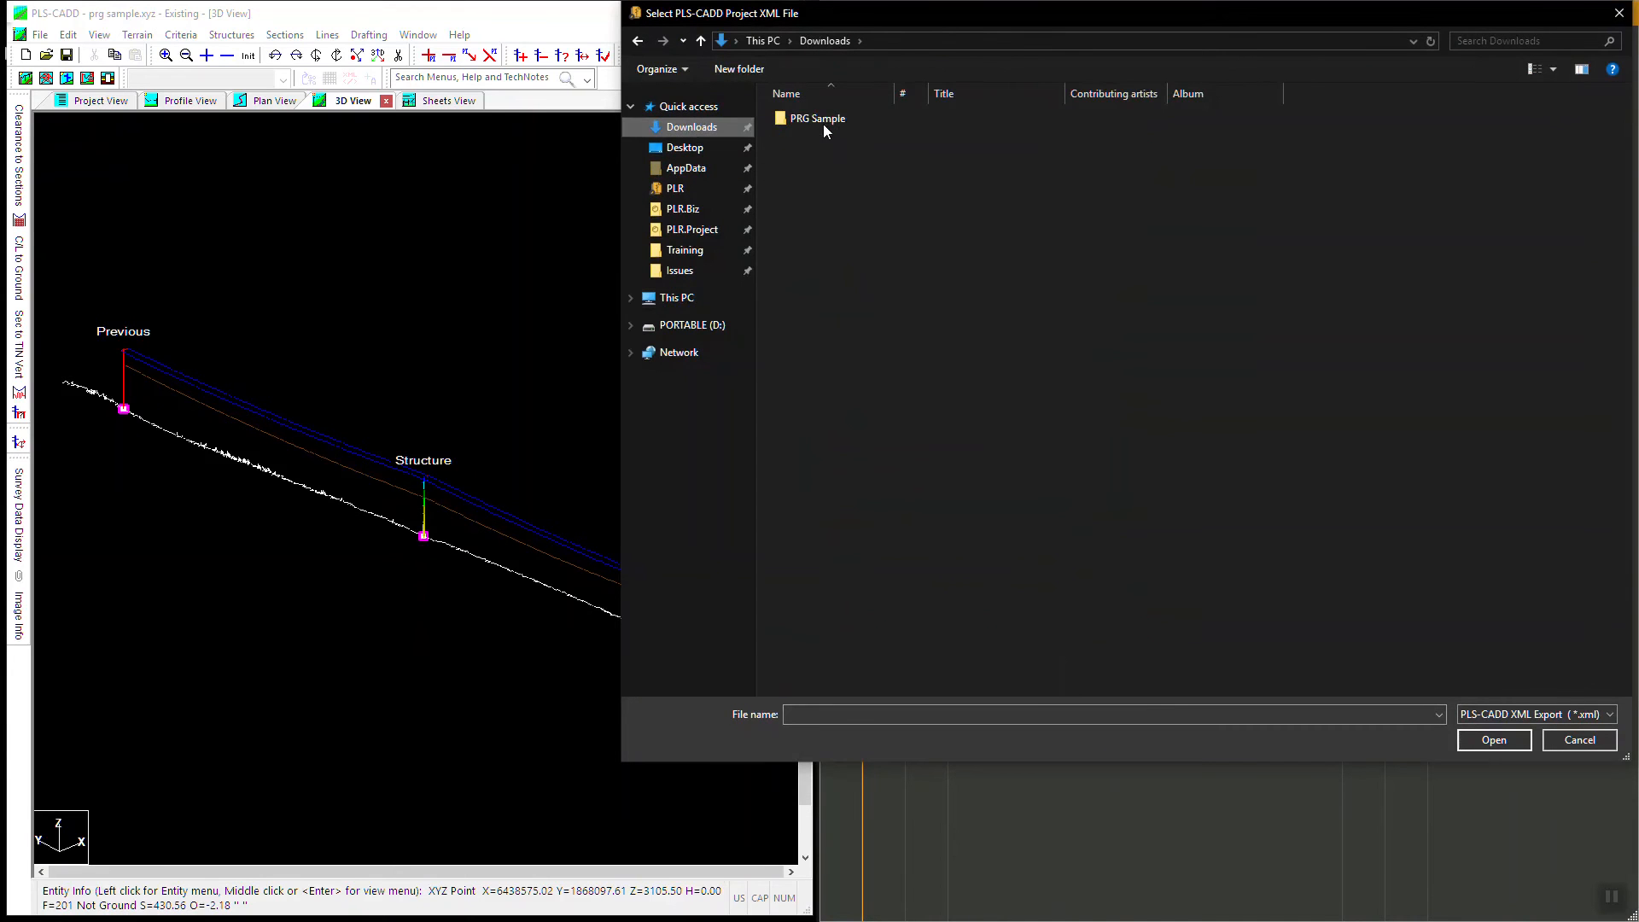
pyautogui.doubleClick(823, 117)
pyautogui.click(833, 190)
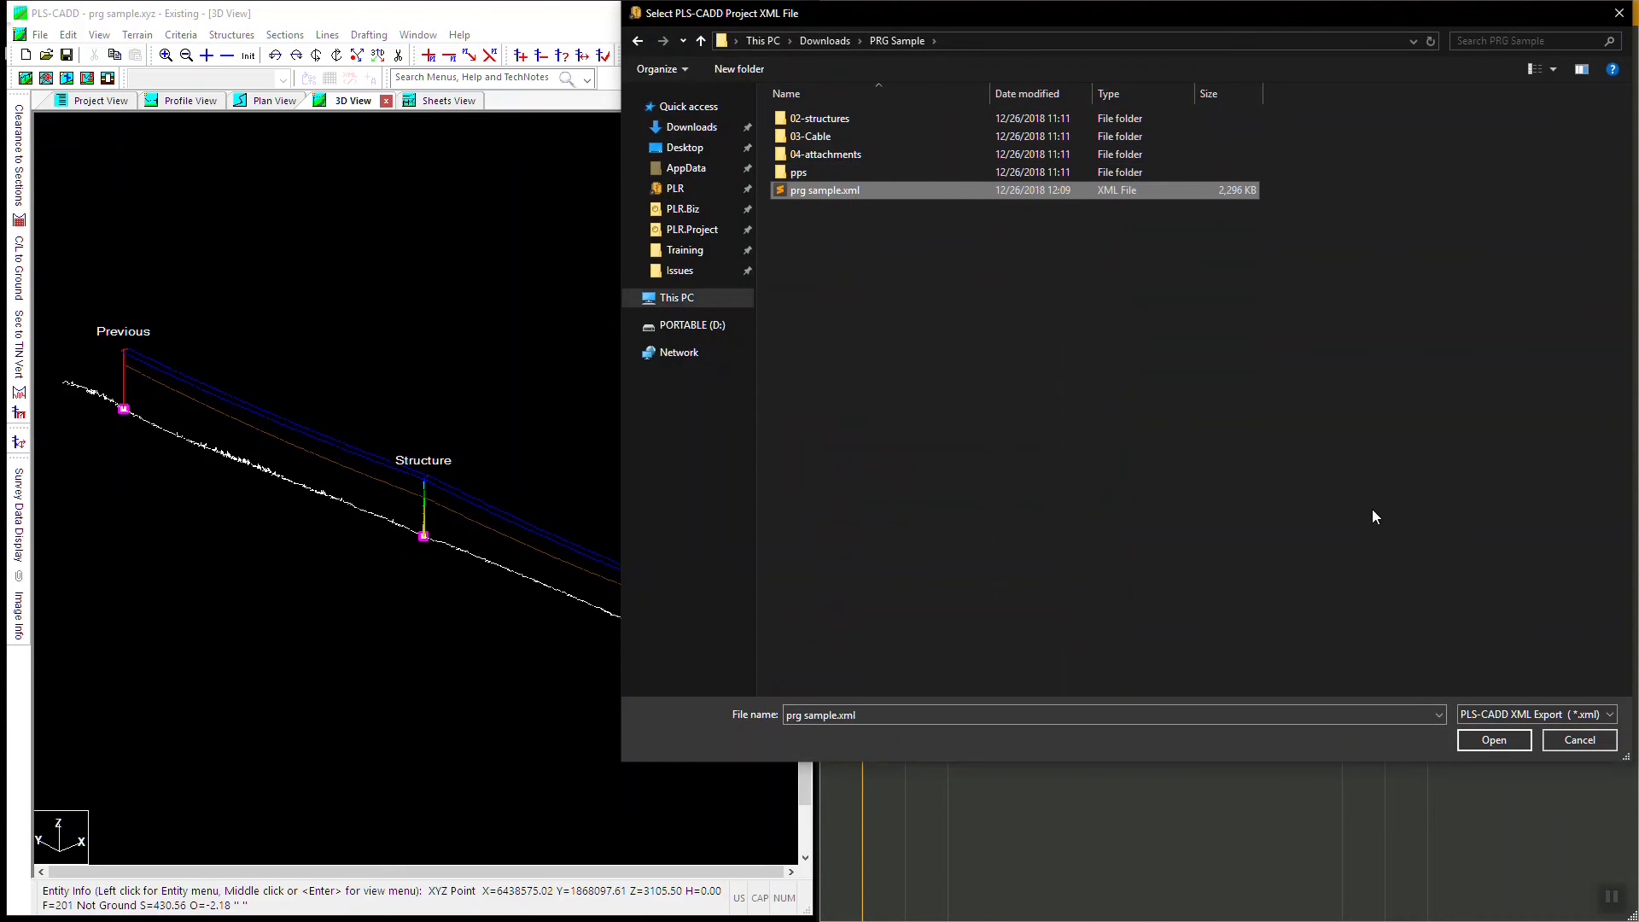
pyautogui.click(1506, 740)
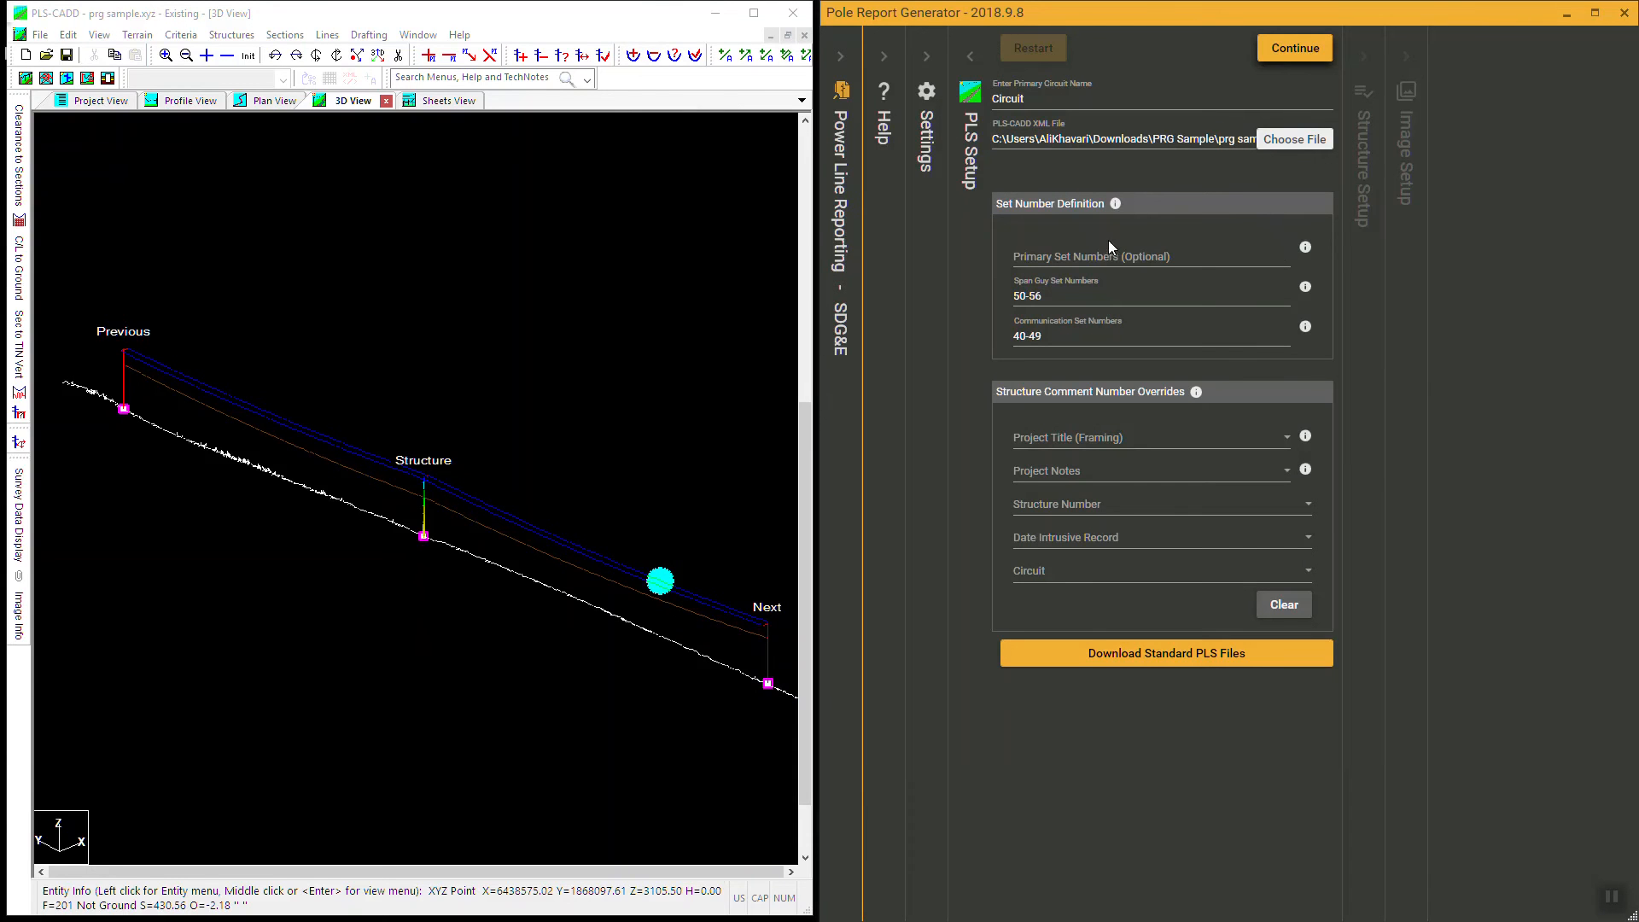
# Set the required PIDS Vendor Name to PLR in the SDG&E - PIDS Integration settings and collapse that section.
pyautogui.click(1289, 52)
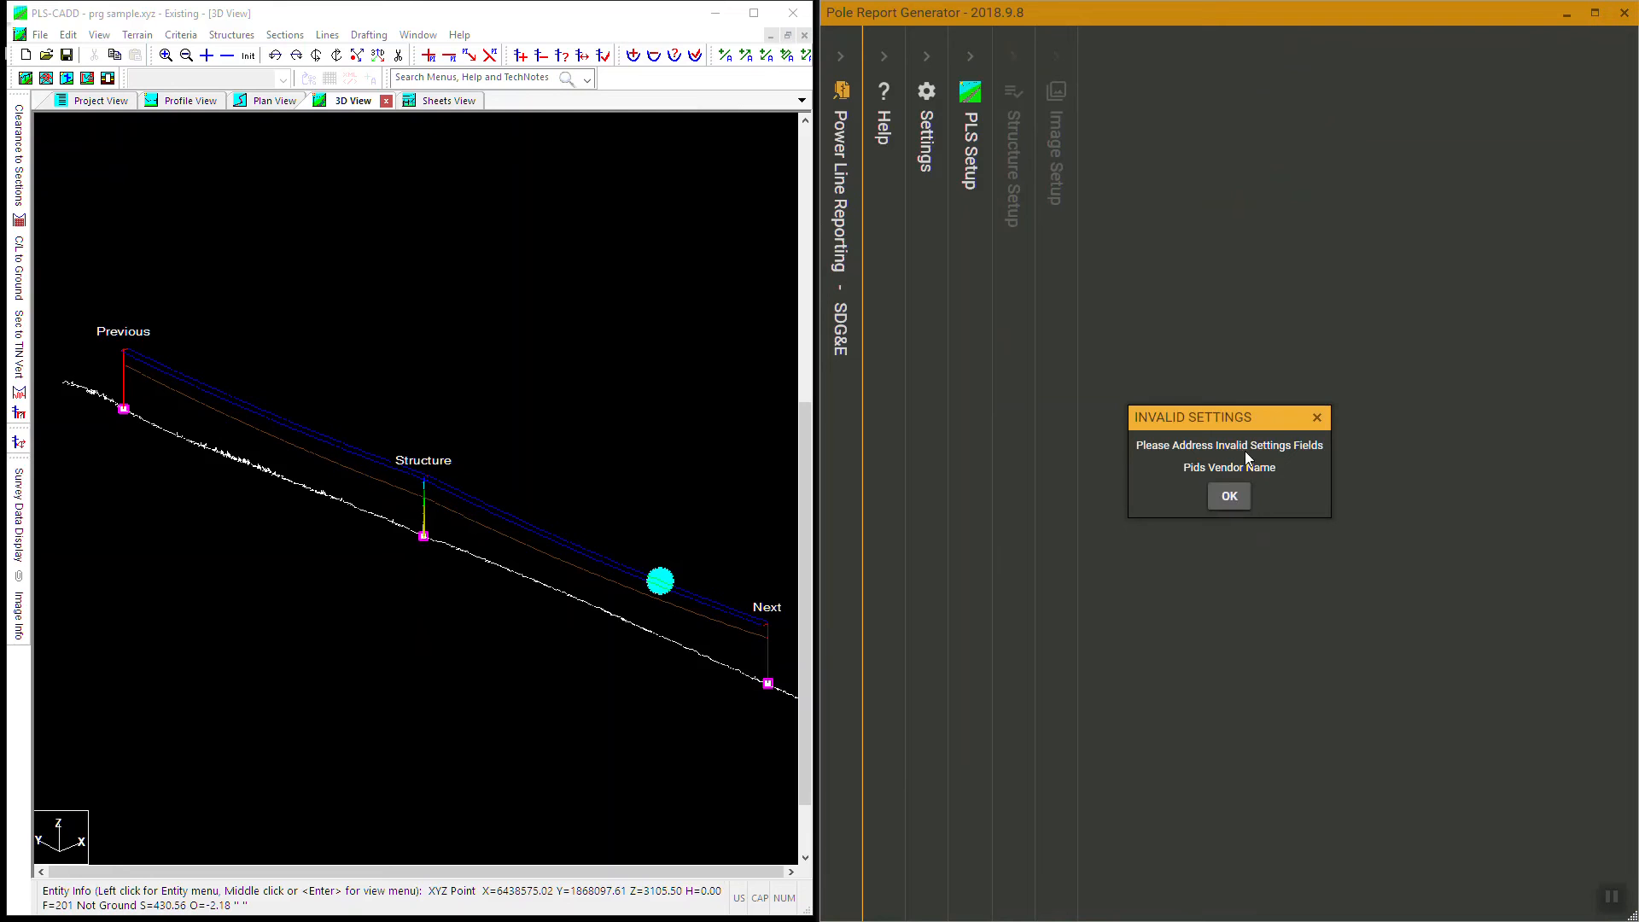
pyautogui.click(1230, 495)
pyautogui.click(1026, 652)
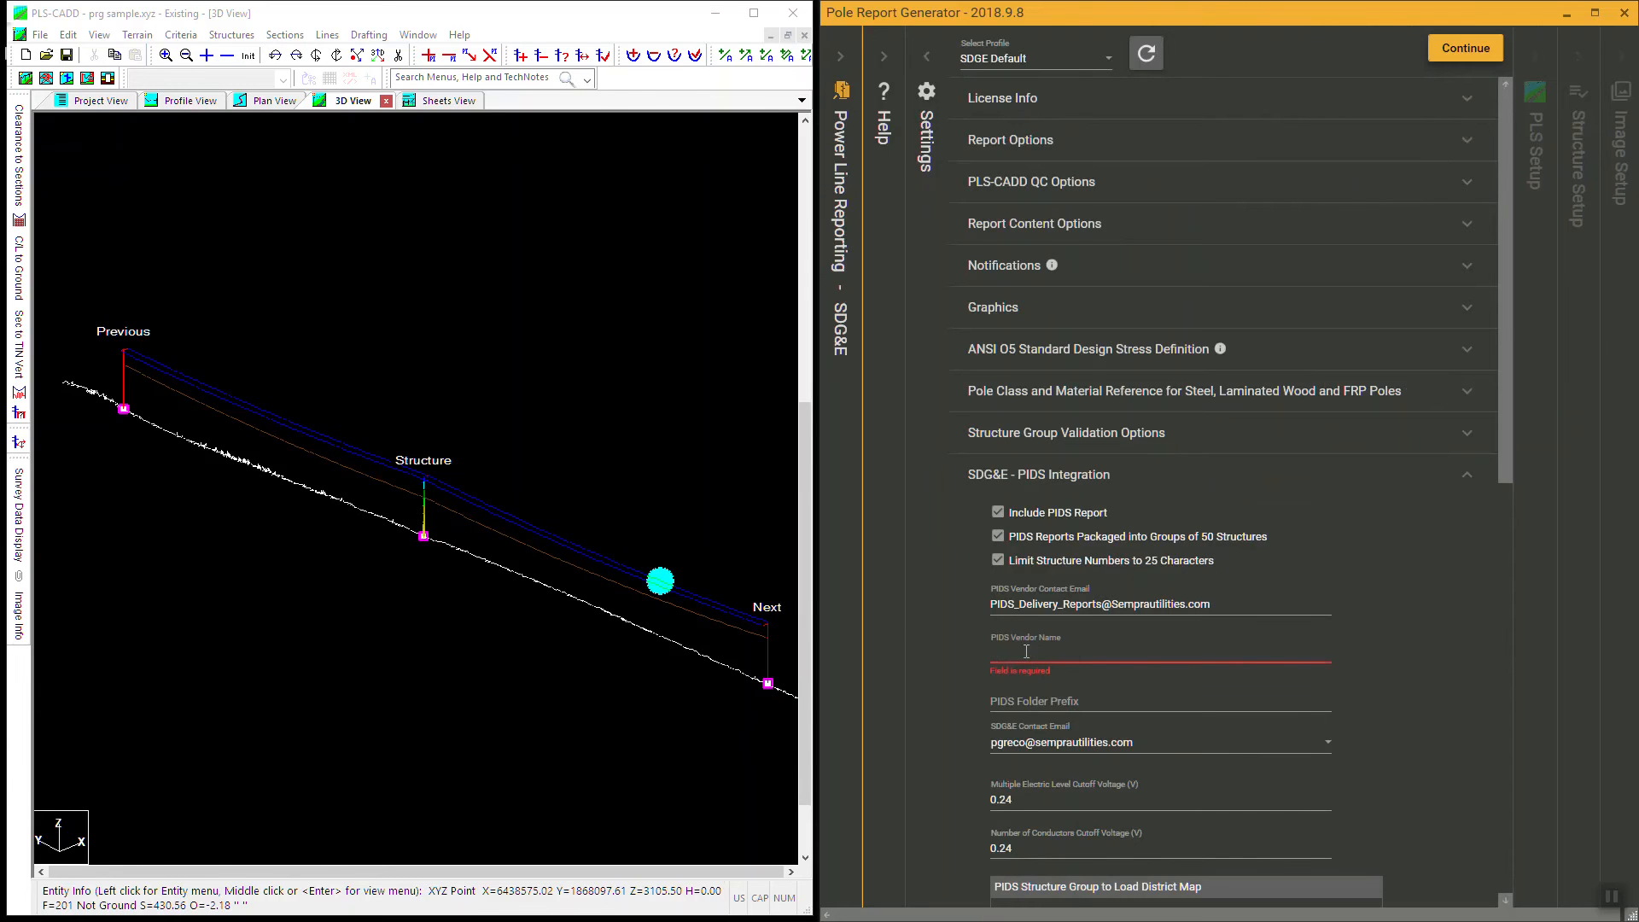
pyautogui.write('PLR')
pyautogui.click(1247, 610)
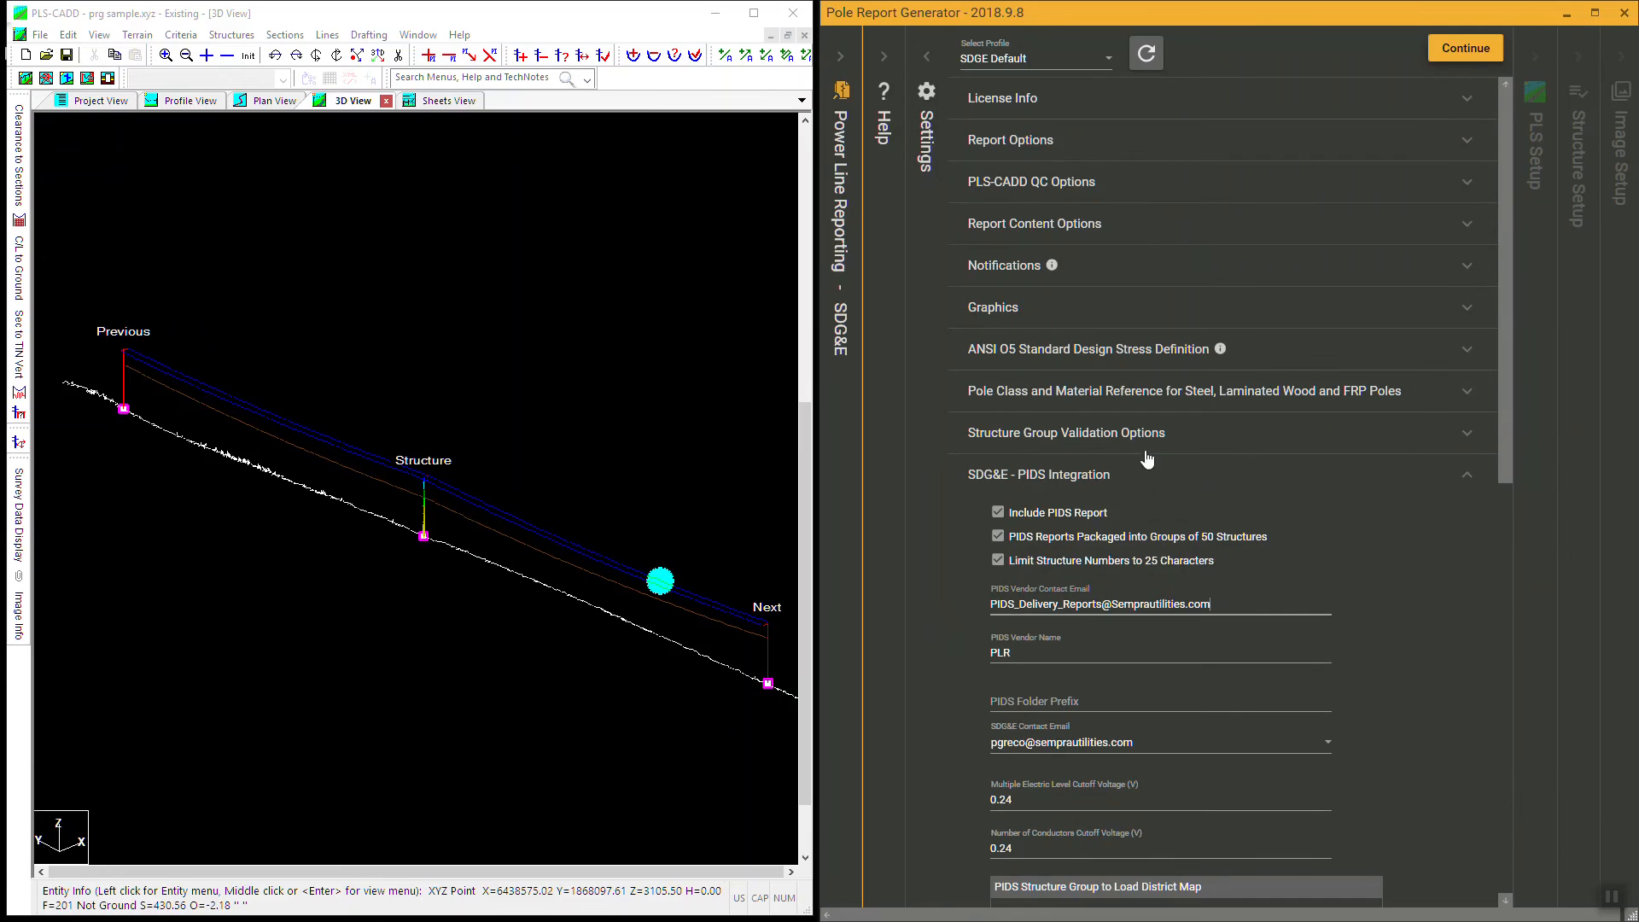
pyautogui.click(1152, 479)
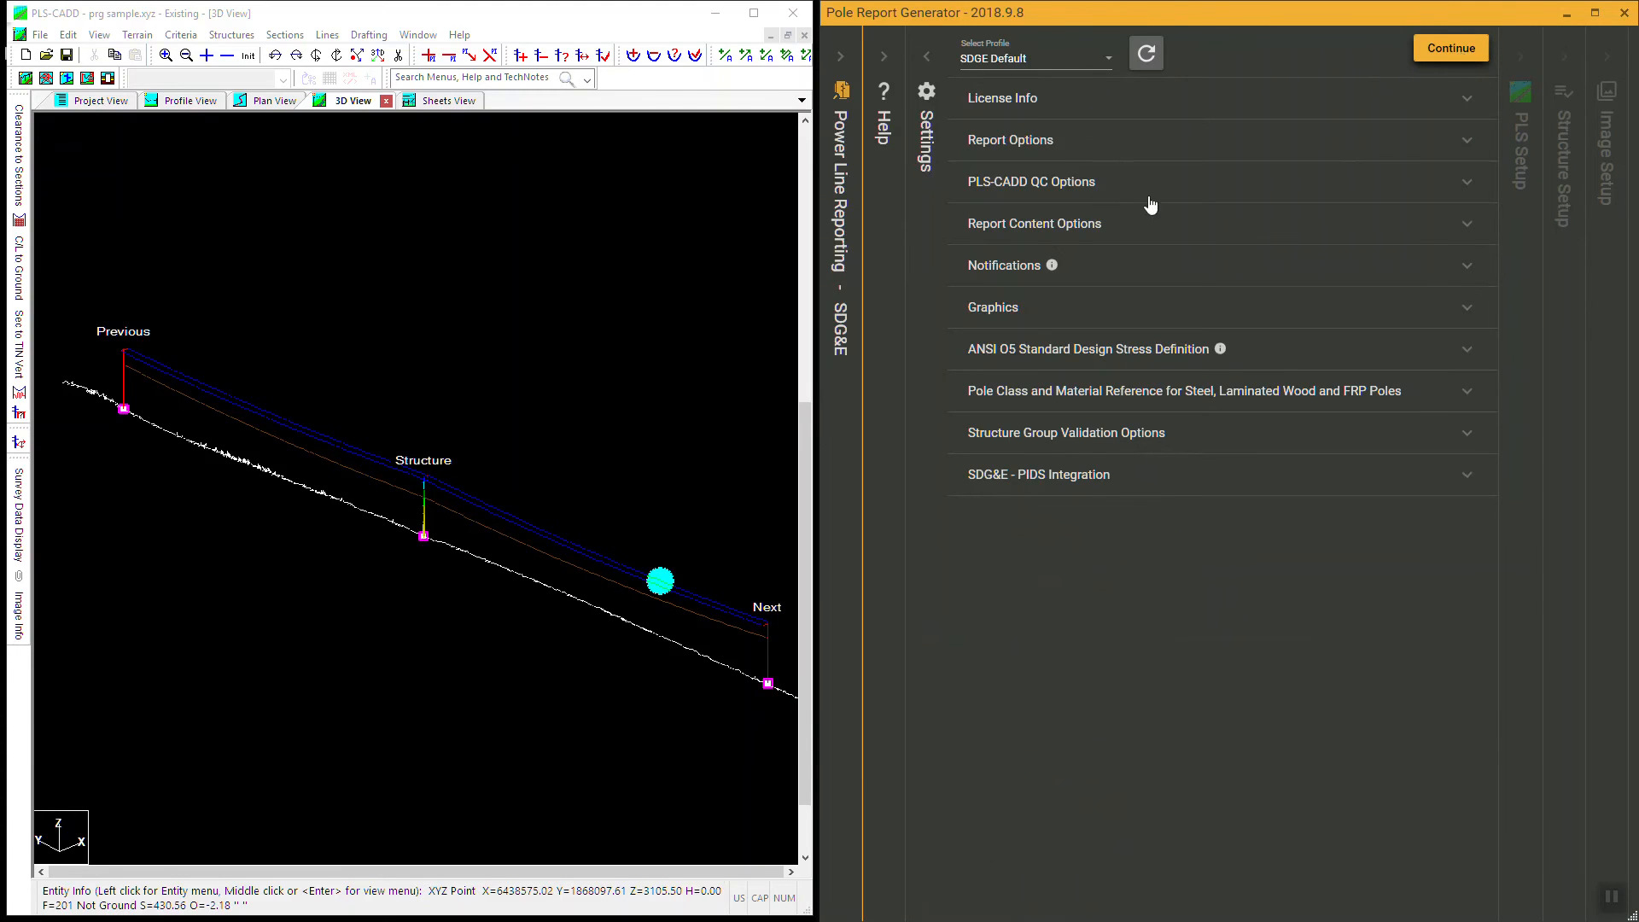
# In PLS Setup, set the primary circuit name to Circuit and load prg sample.xml from the PRG Sample folder.
pyautogui.click(1124, 101)
pyautogui.write('Circuit')
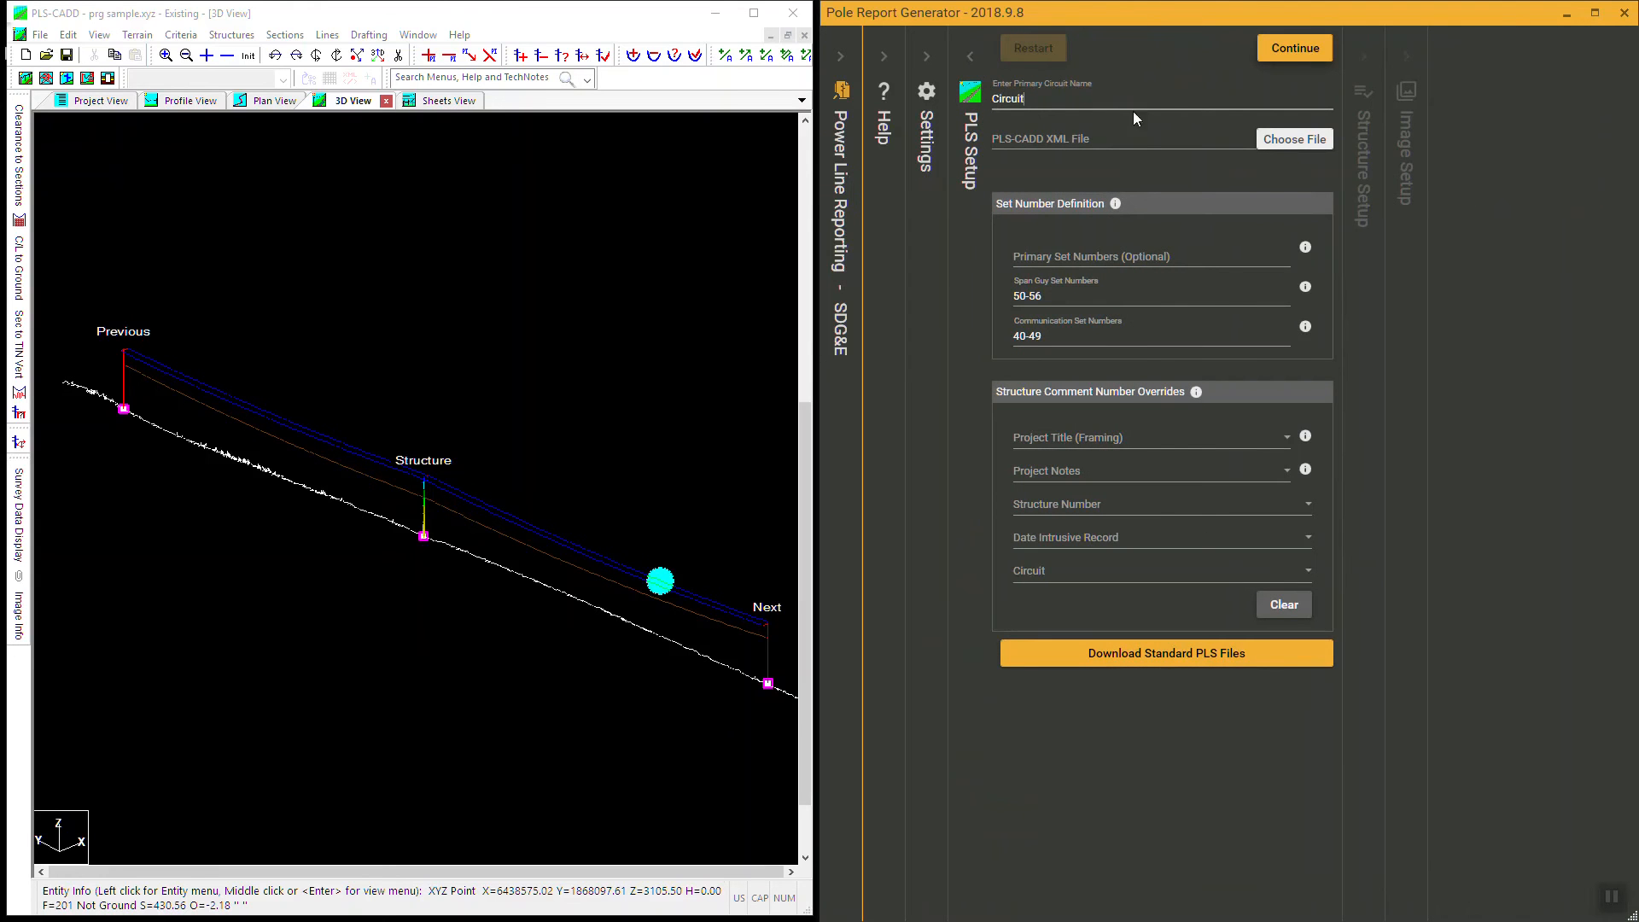
pyautogui.click(1297, 145)
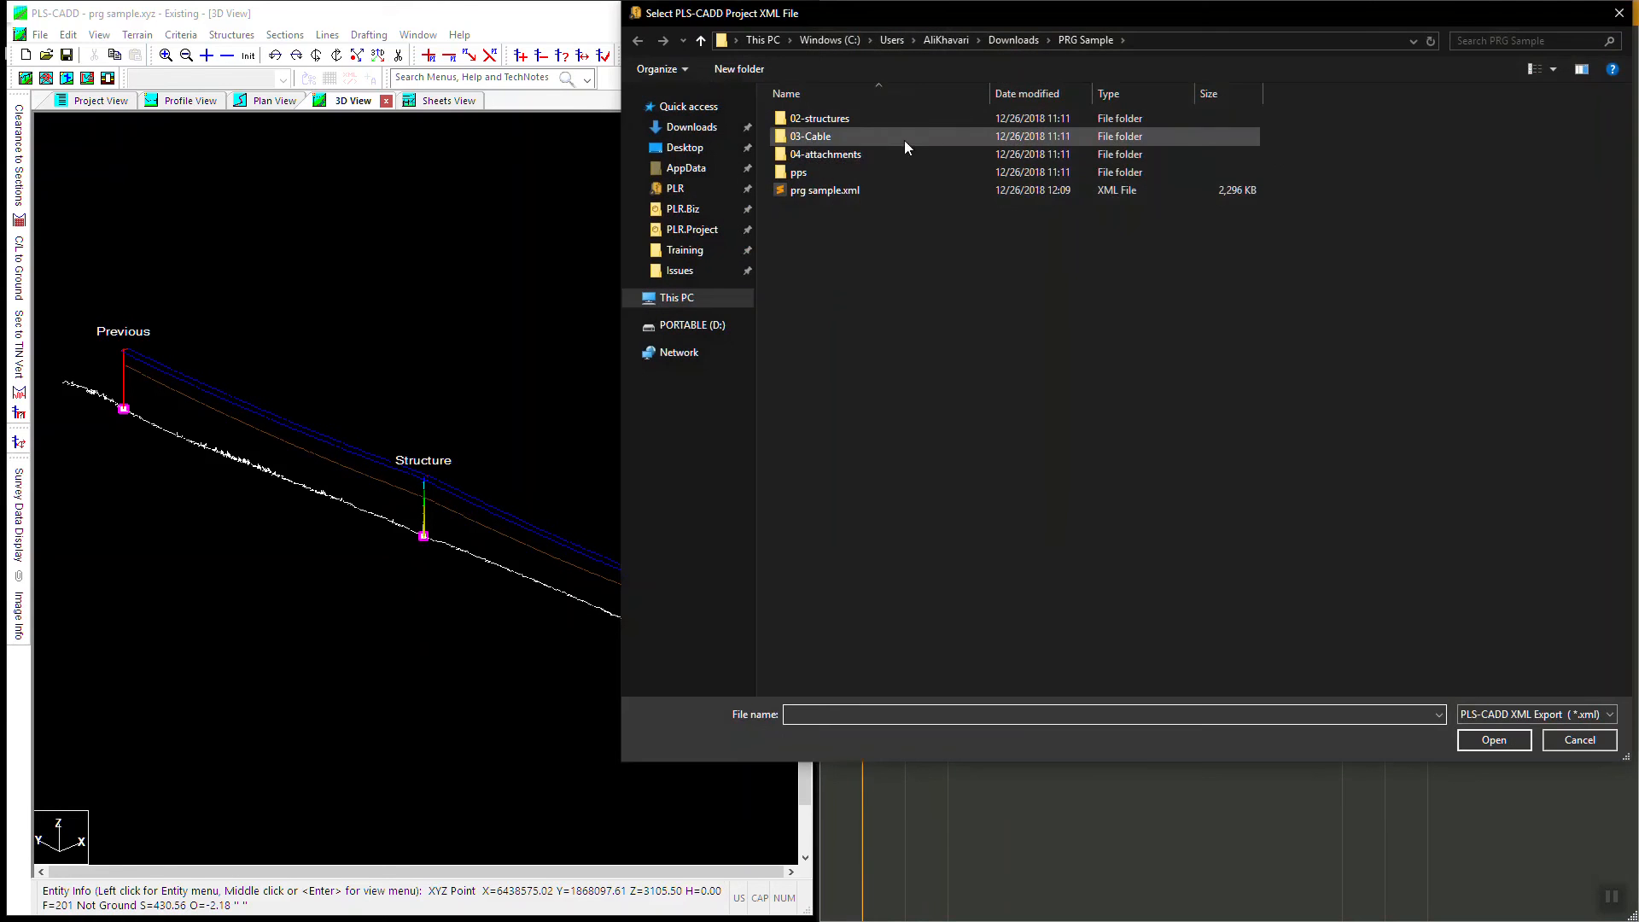
pyautogui.doubleClick(836, 189)
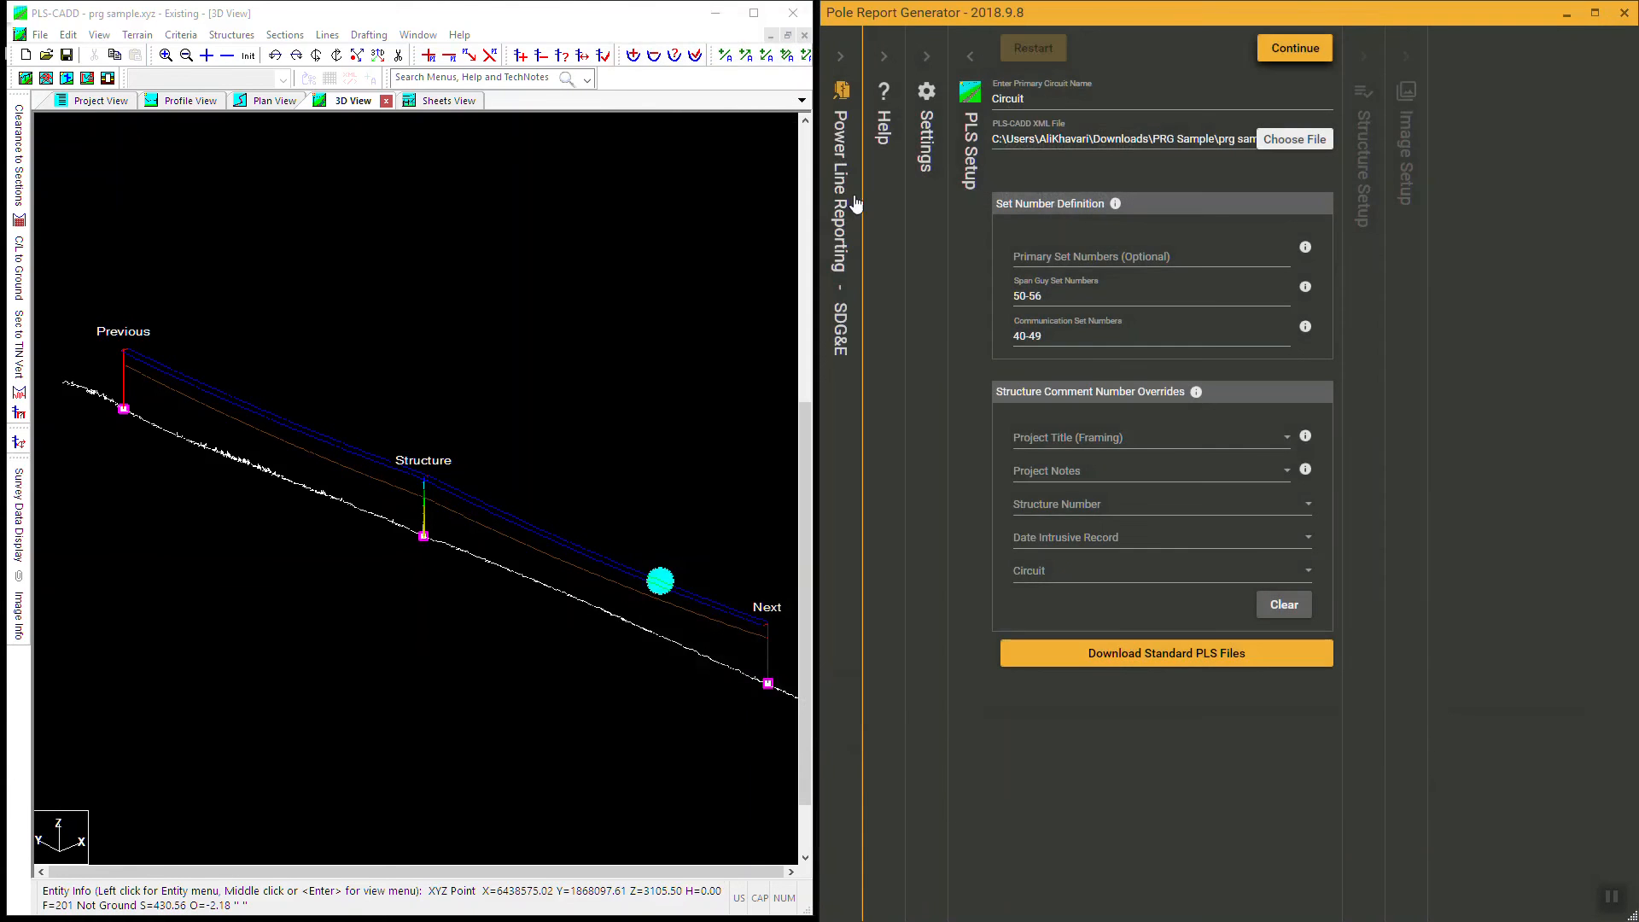
# Process the loaded XML file, choosing to proceed despite the notice about the model not being saved before export.
pyautogui.click(1295, 58)
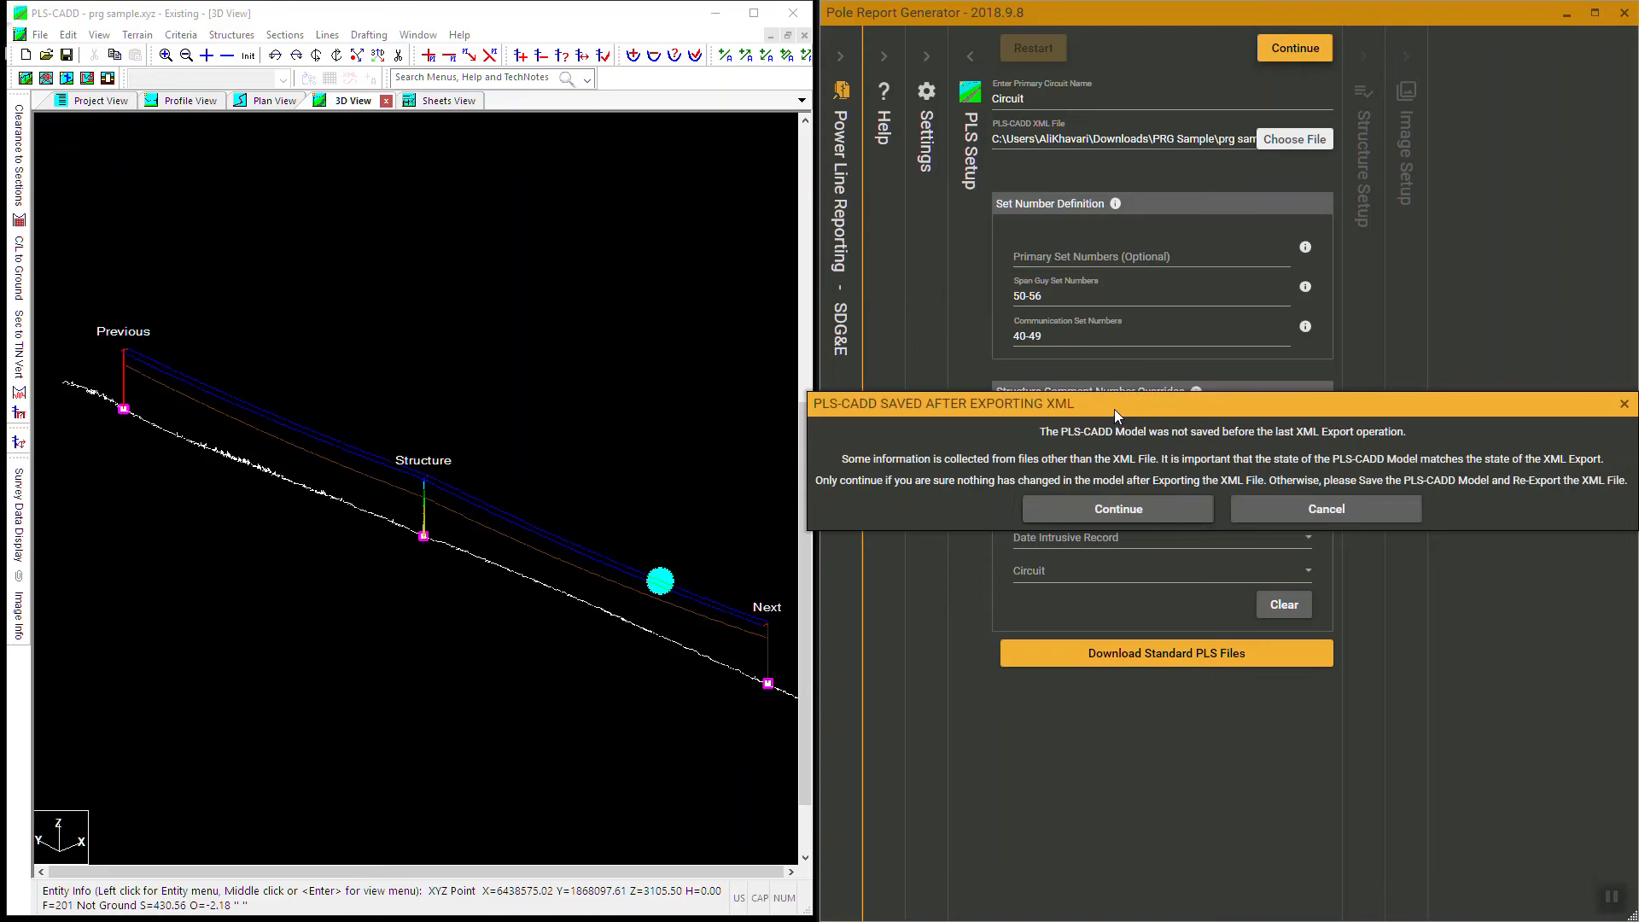
pyautogui.moveTo(1114, 408); pyautogui.dragTo(1108, 408)
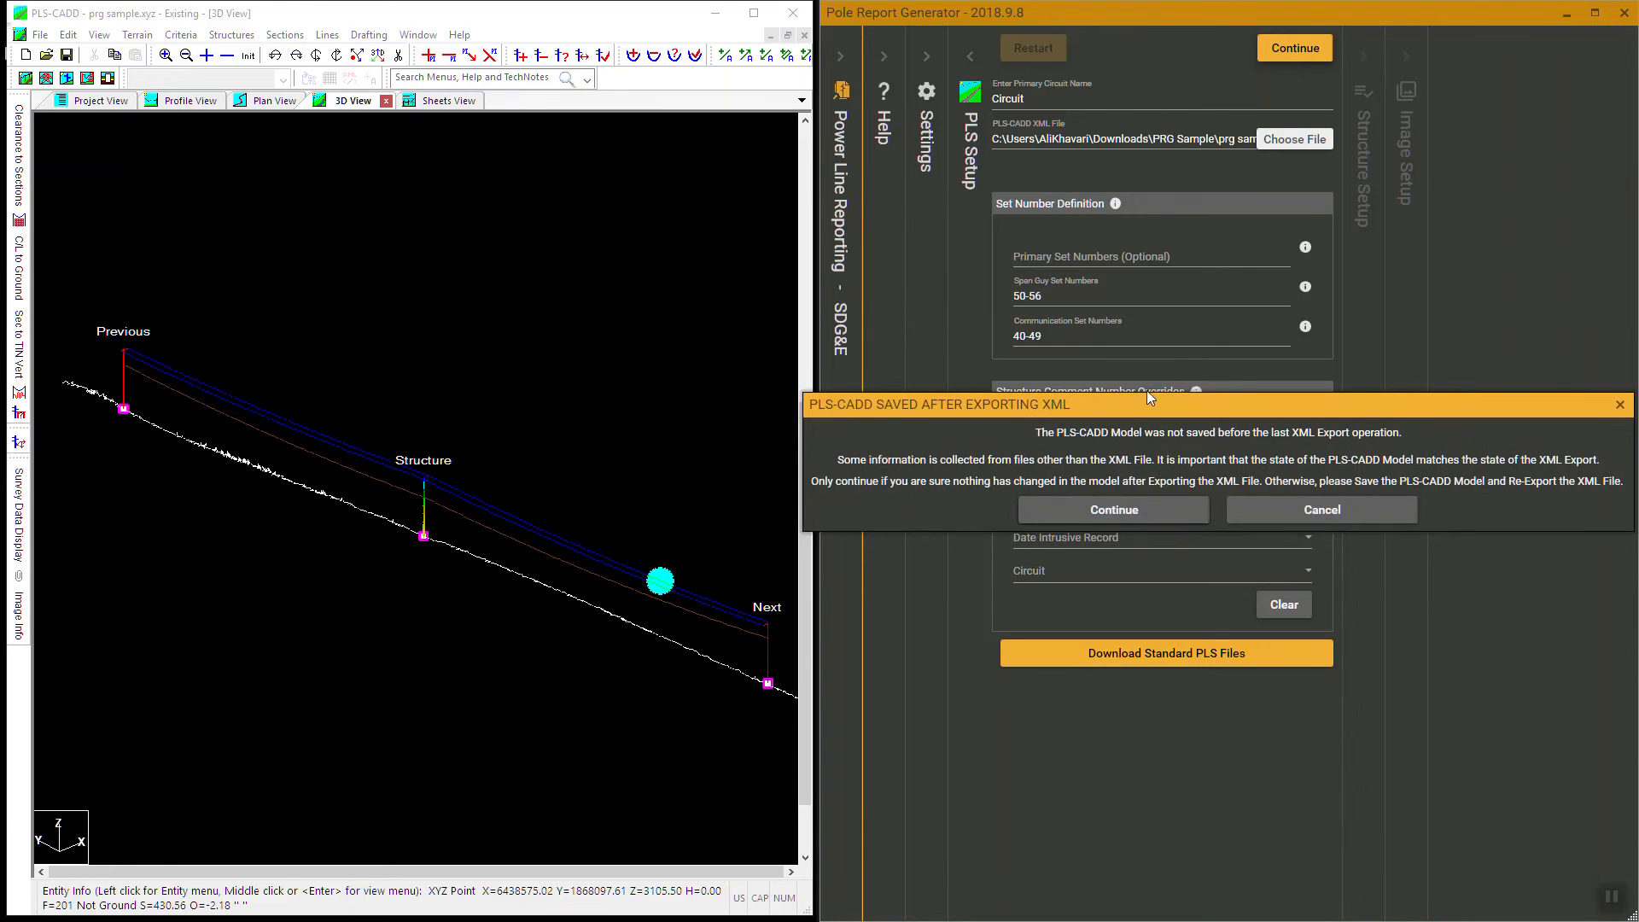
pyautogui.click(1114, 513)
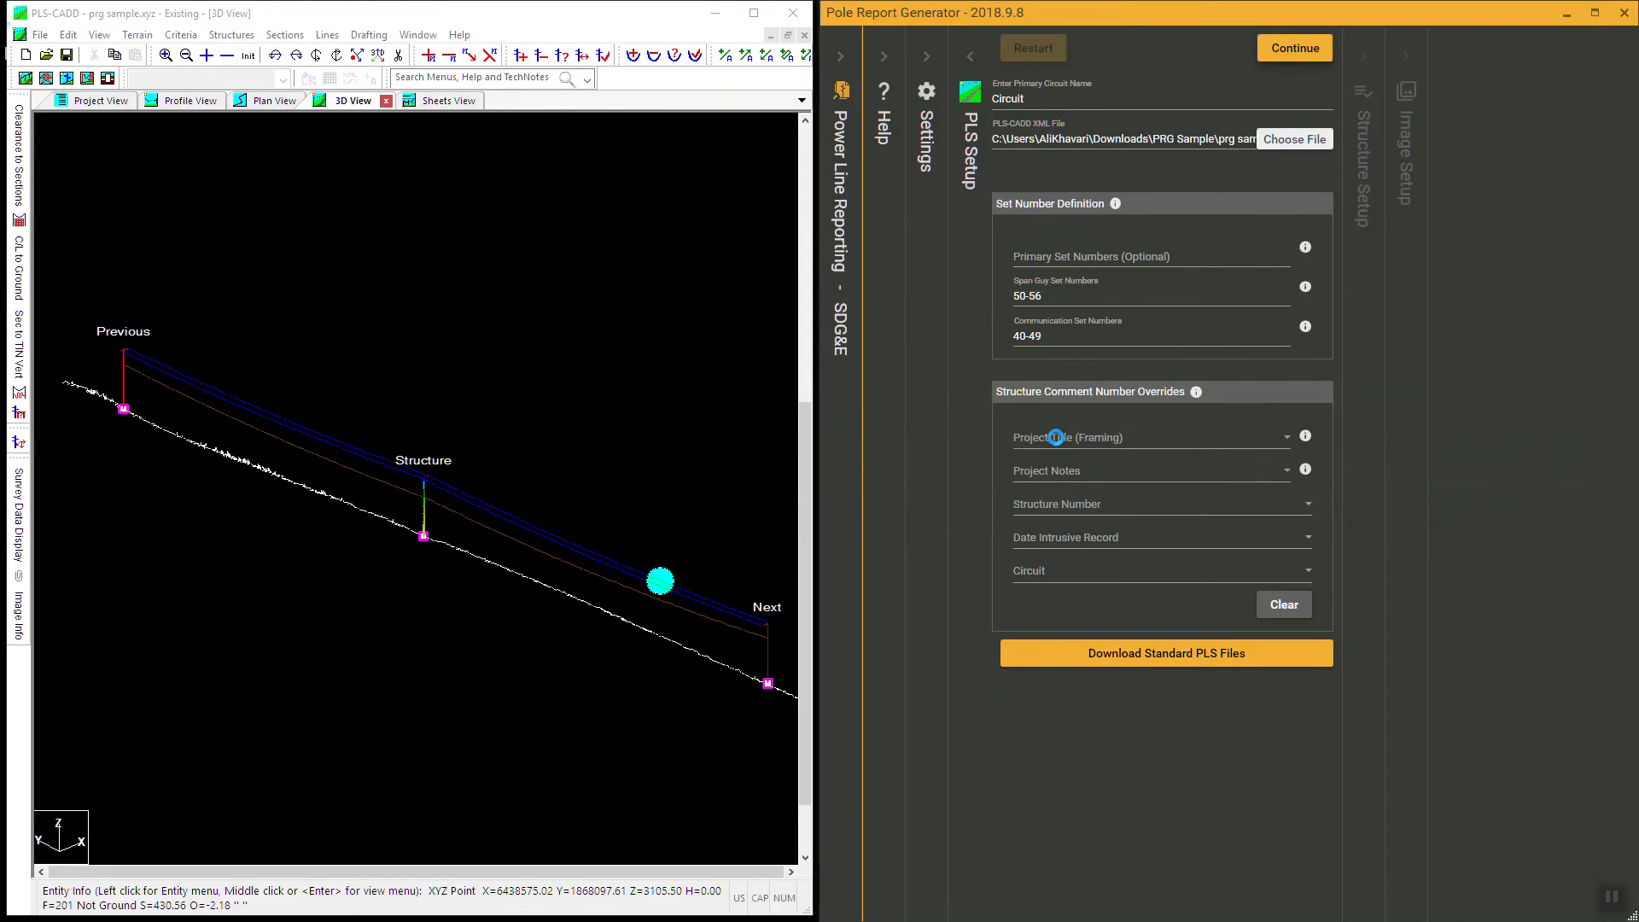
# Keep structure 2 : Structure selected for reporting and decline to view the FAA Notice Criteria Report.
pyautogui.moveTo(1207, 300); pyautogui.dragTo(1134, 311)
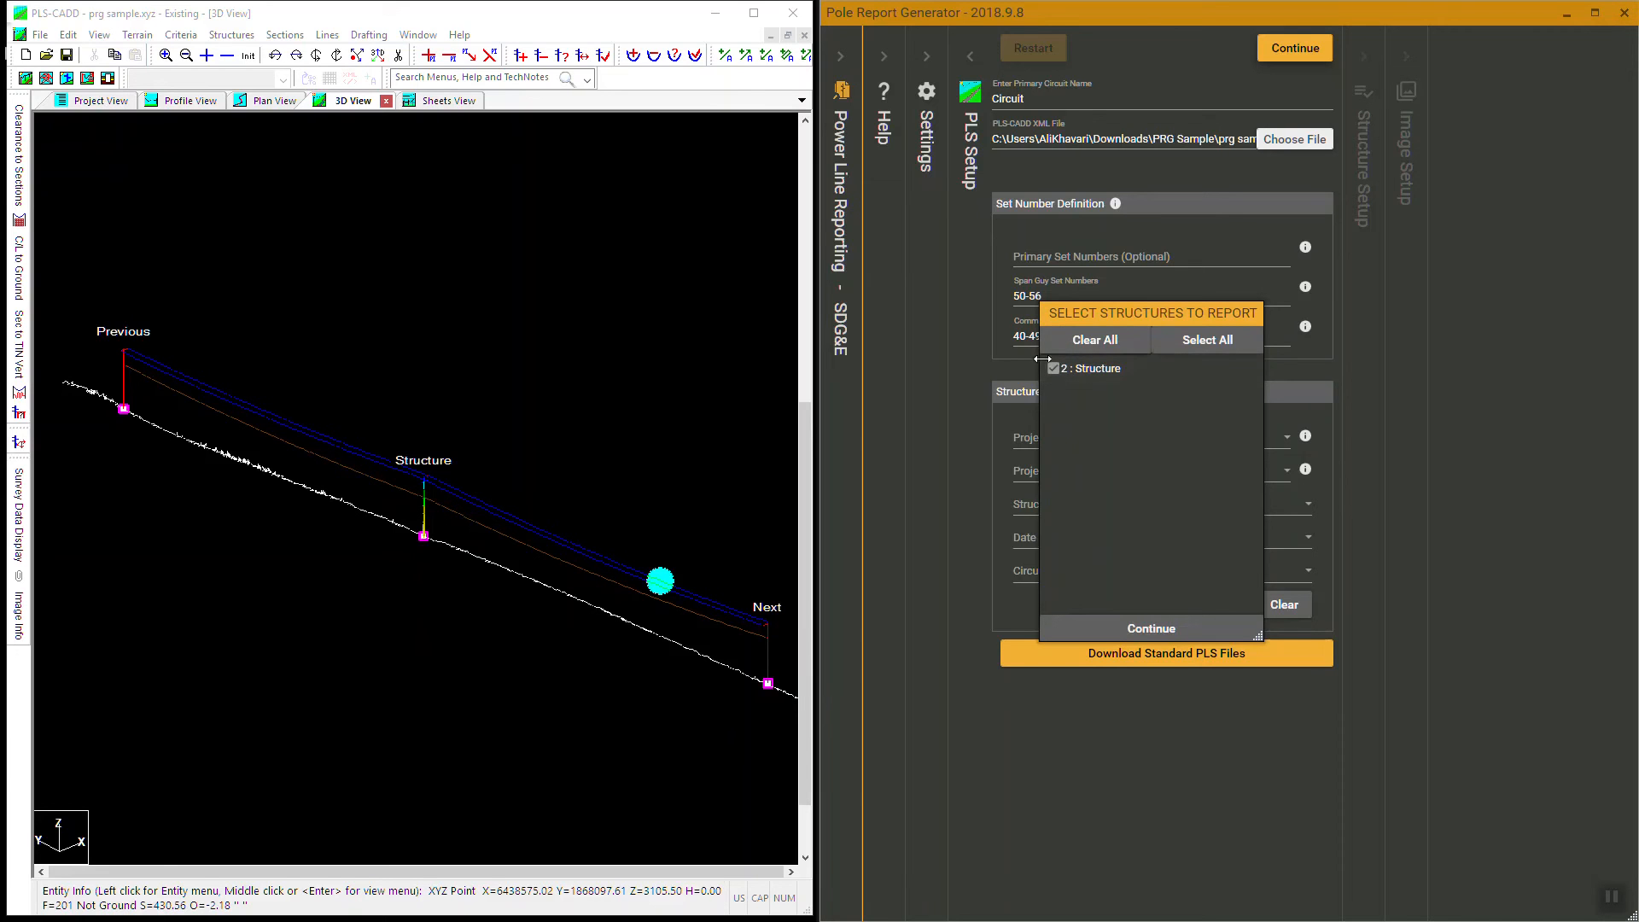
pyautogui.click(1171, 631)
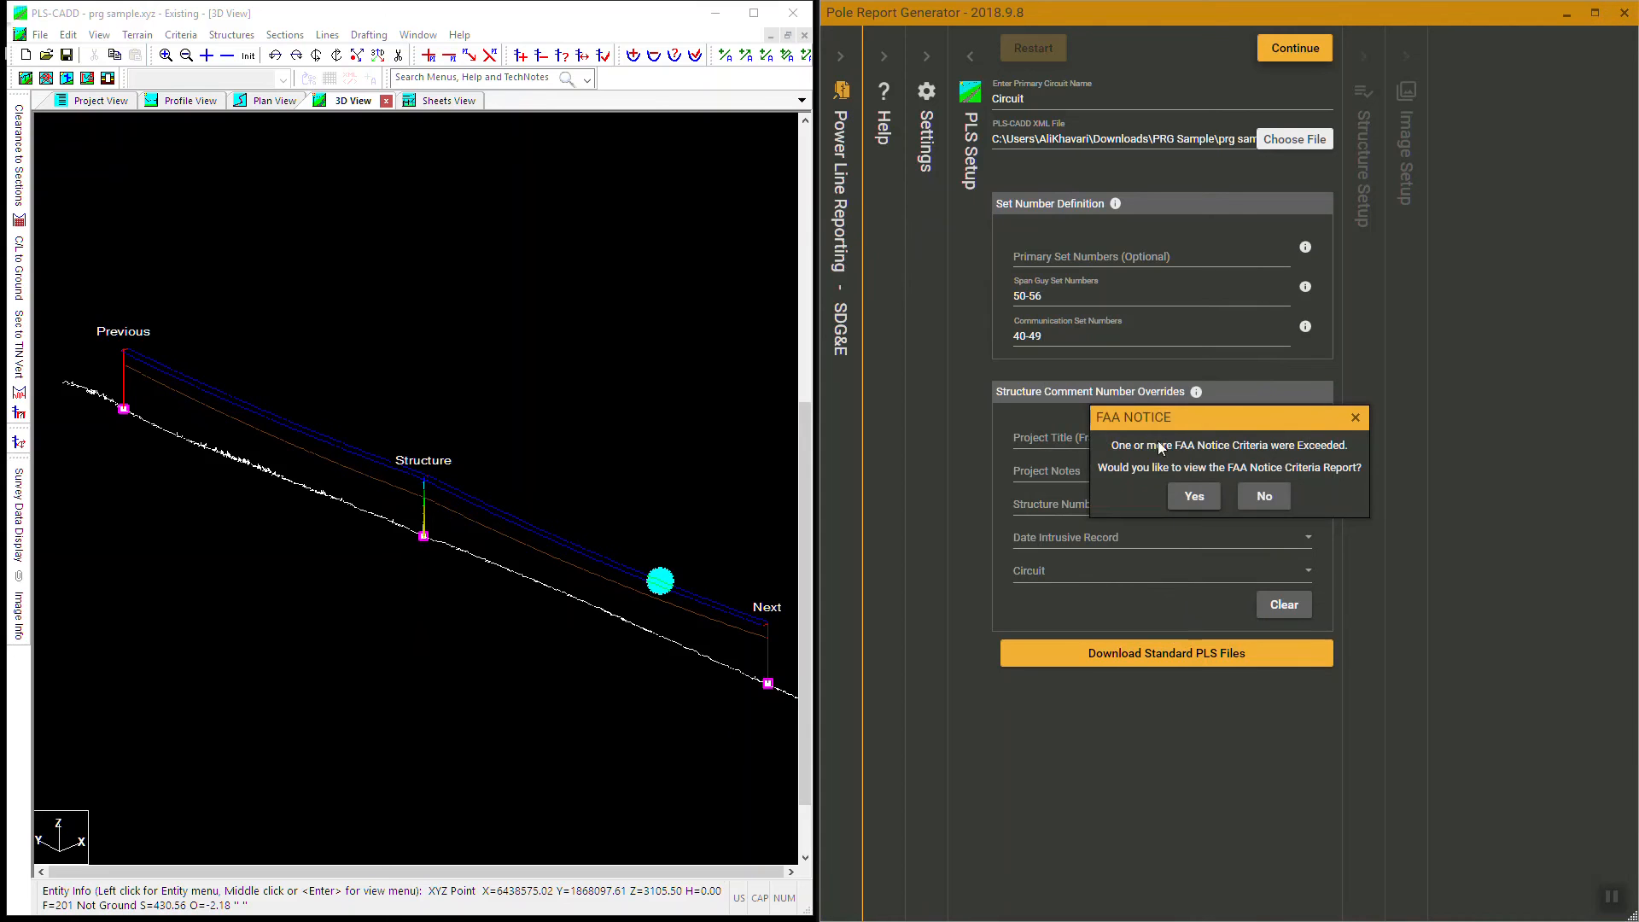
pyautogui.moveTo(1192, 421); pyautogui.dragTo(1164, 418)
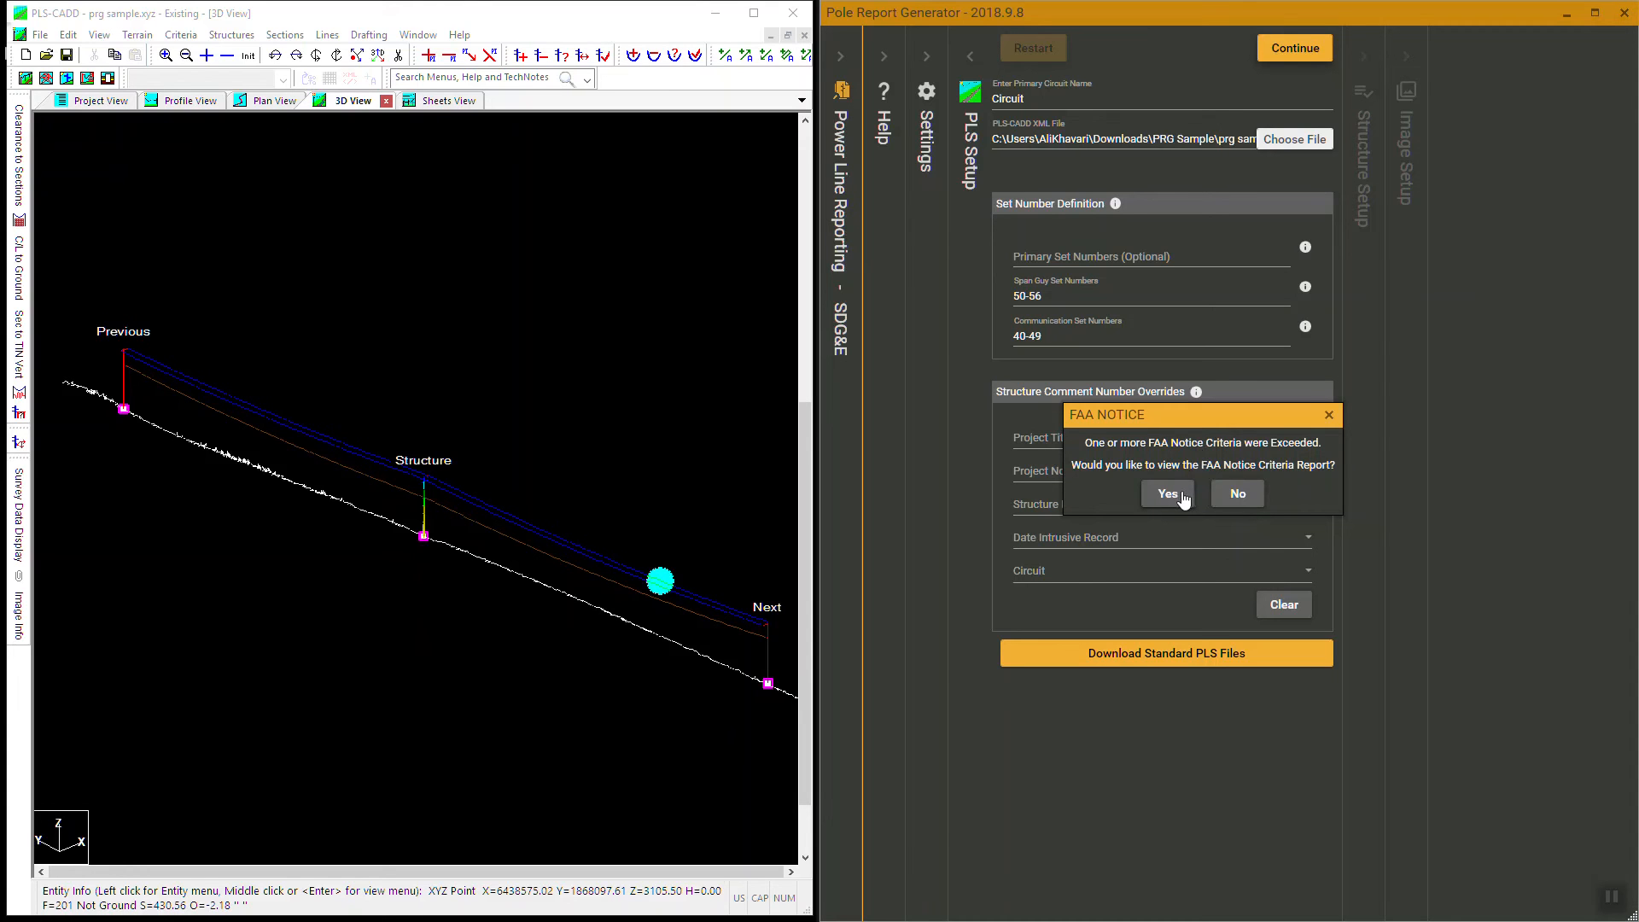
pyautogui.click(1238, 495)
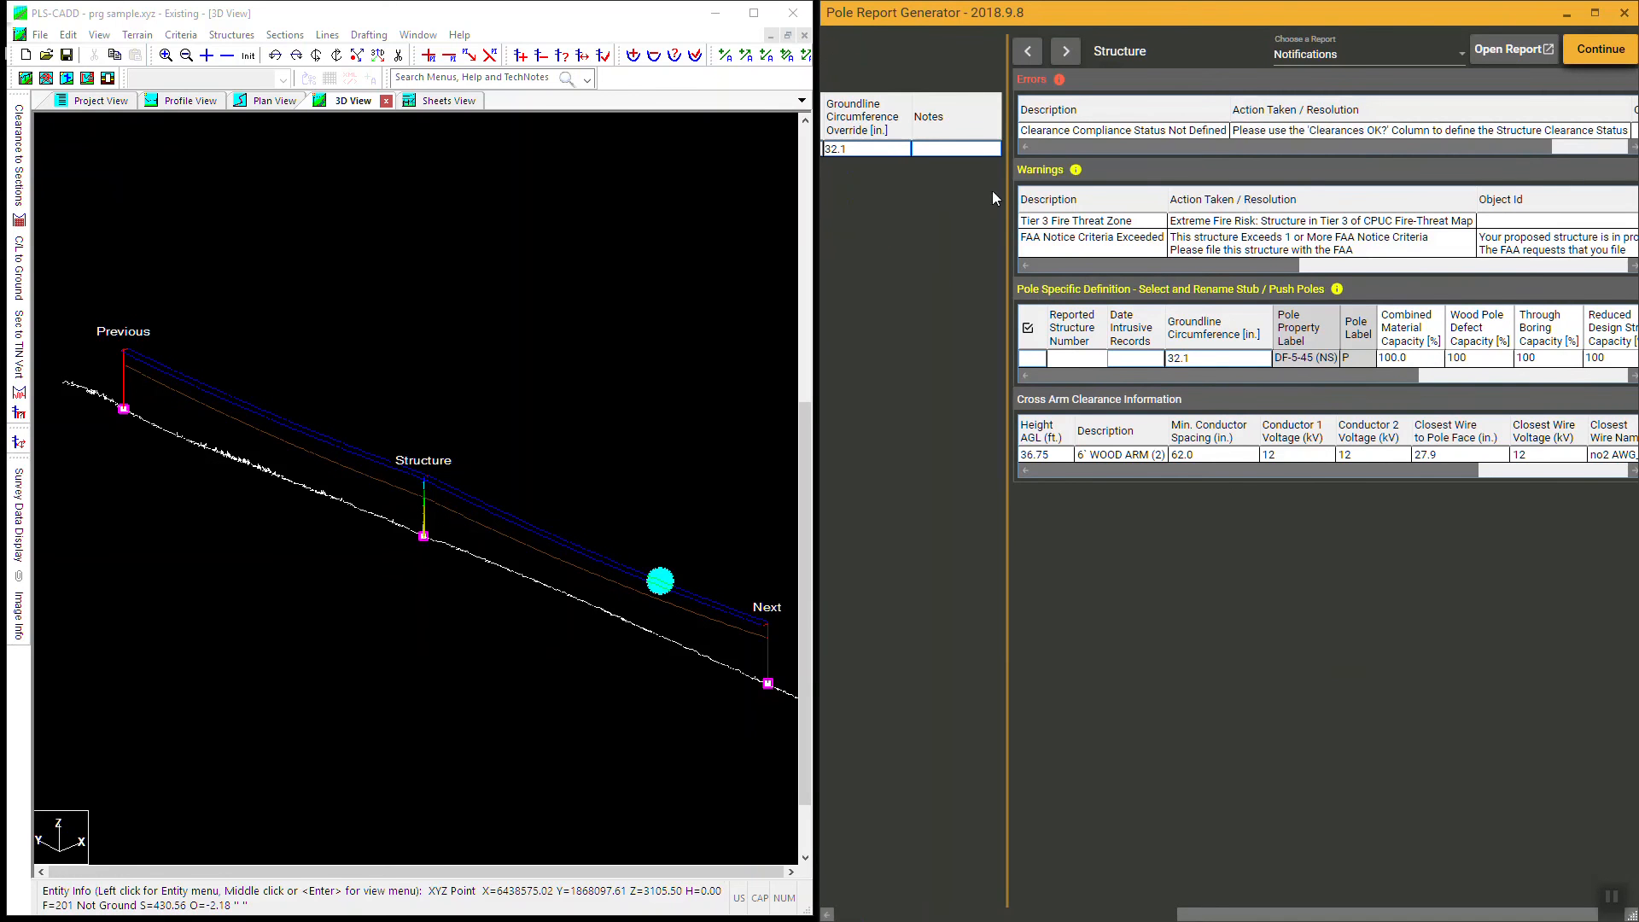
# Maximize the Pole Report Generator window, select the Structure row, and try to continue past Structure Setup.
pyautogui.moveTo(1032, 12); pyautogui.dragTo(1001, 53)
pyautogui.doubleClick(1001, 53)
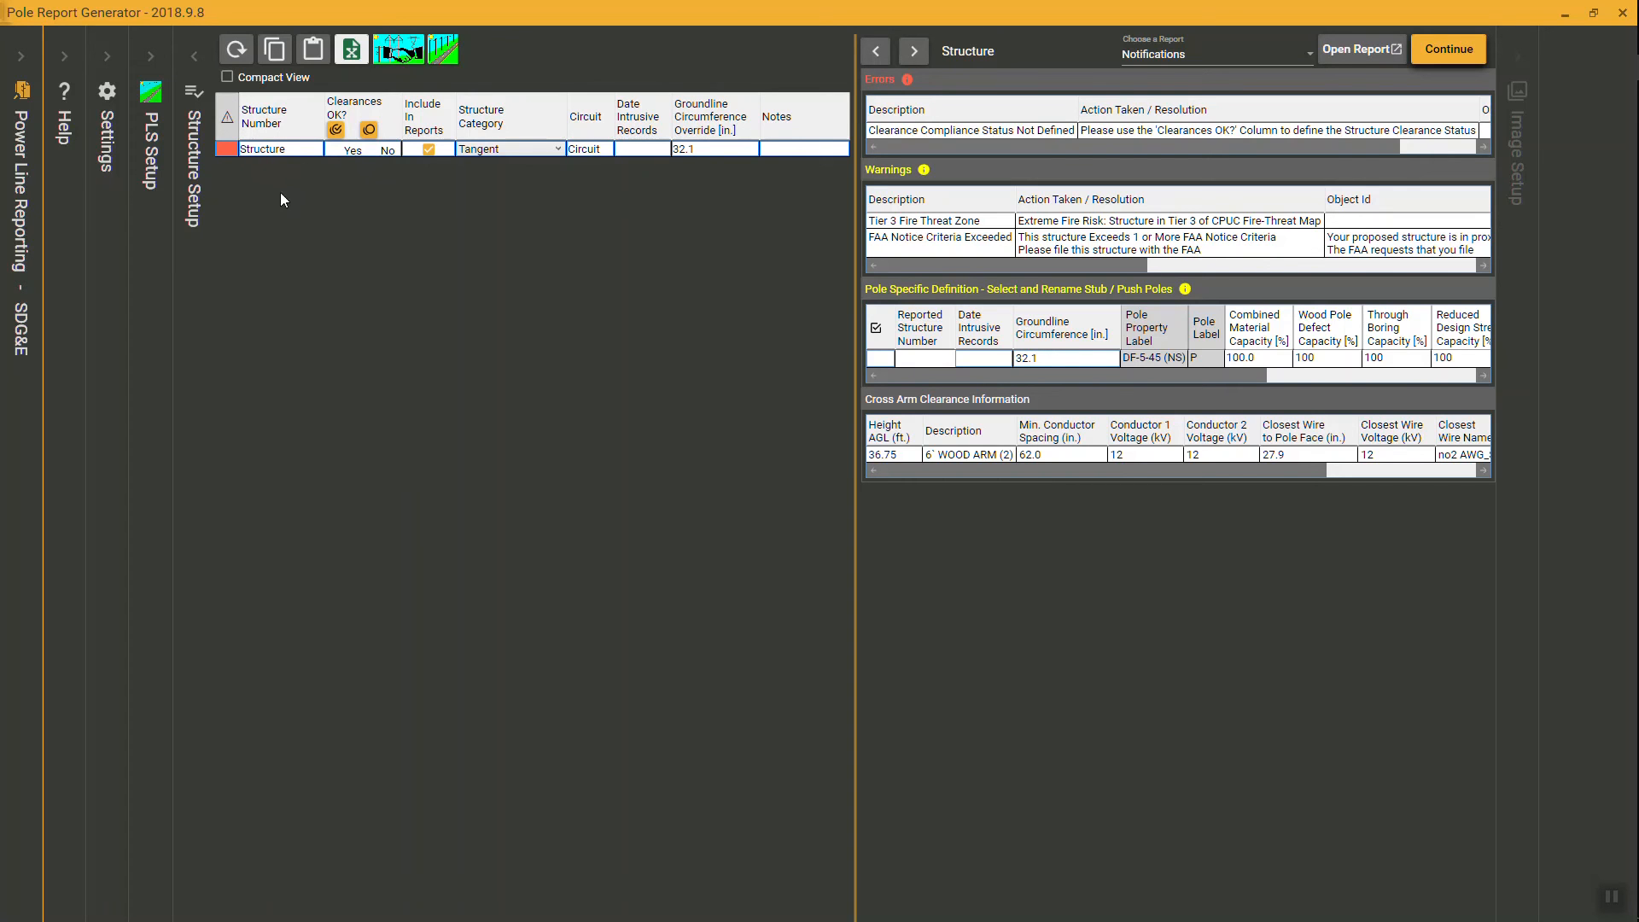
pyautogui.click(275, 149)
pyautogui.click(1455, 53)
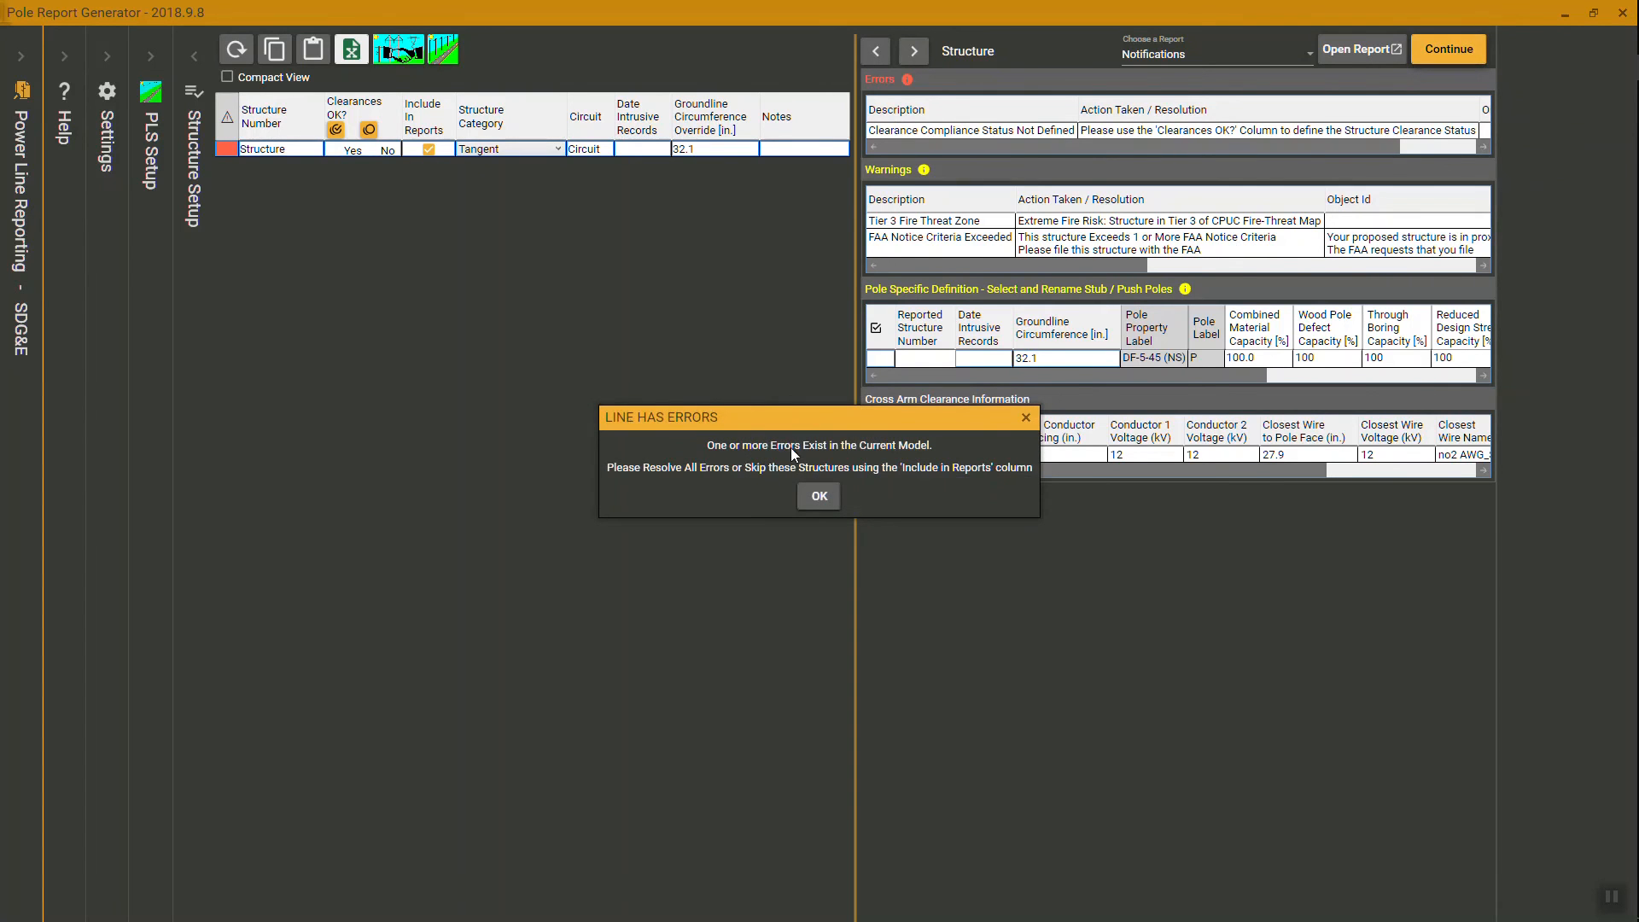
pyautogui.click(811, 499)
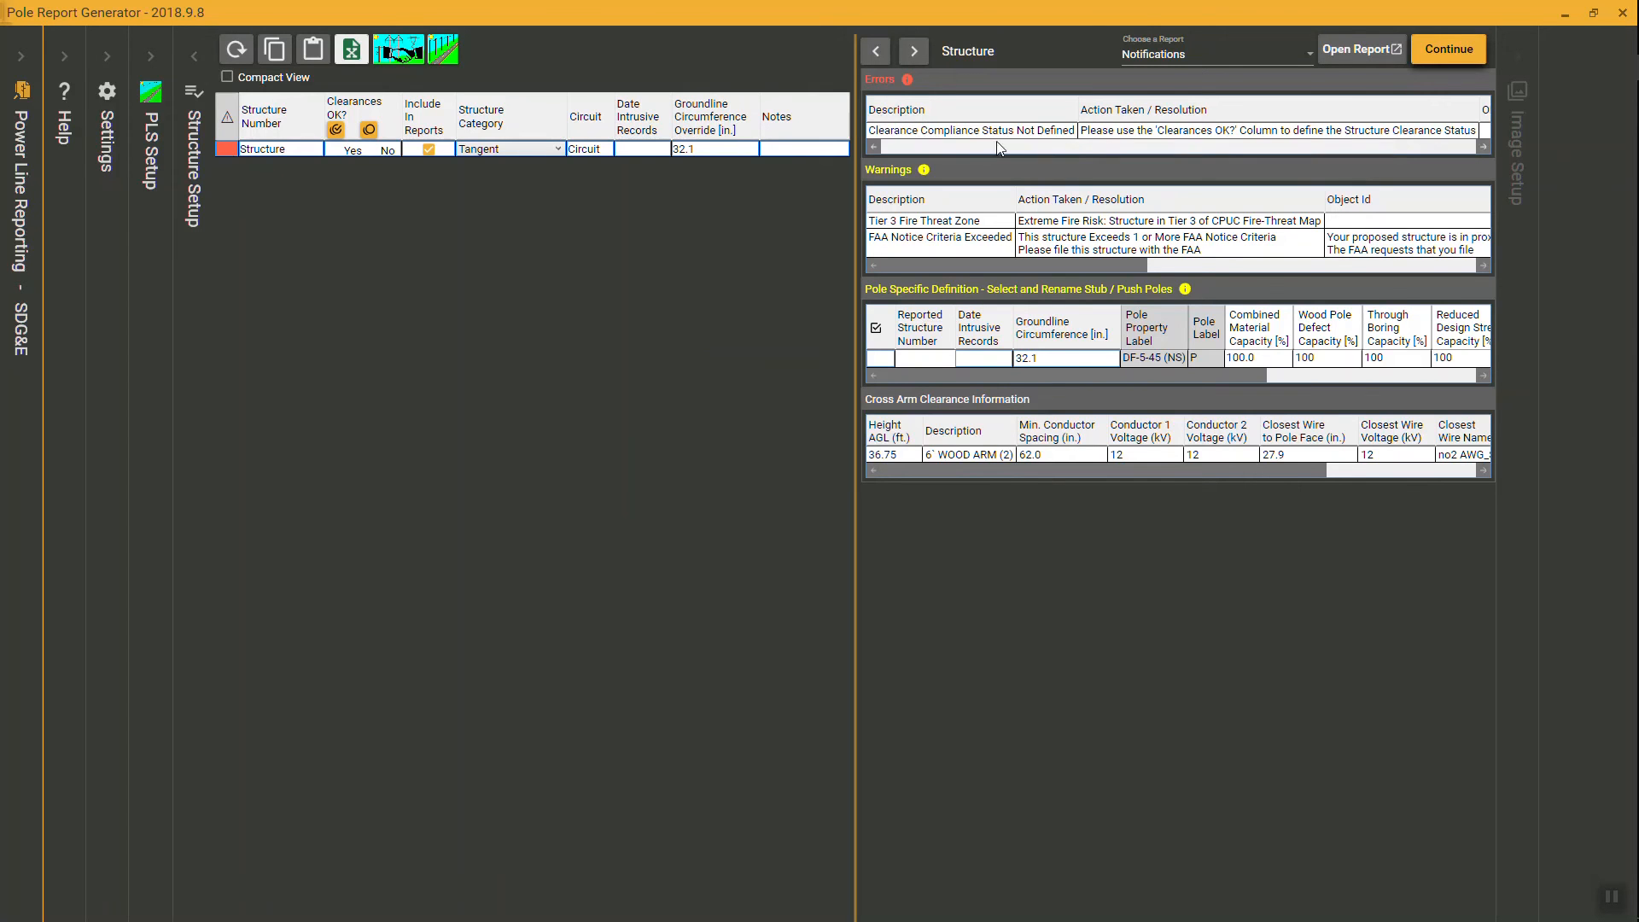
# Resolve the clearance compliance error by setting Clearances OK? to Yes for the structure named Structure.
pyautogui.moveTo(1124, 148); pyautogui.dragTo(1199, 153)
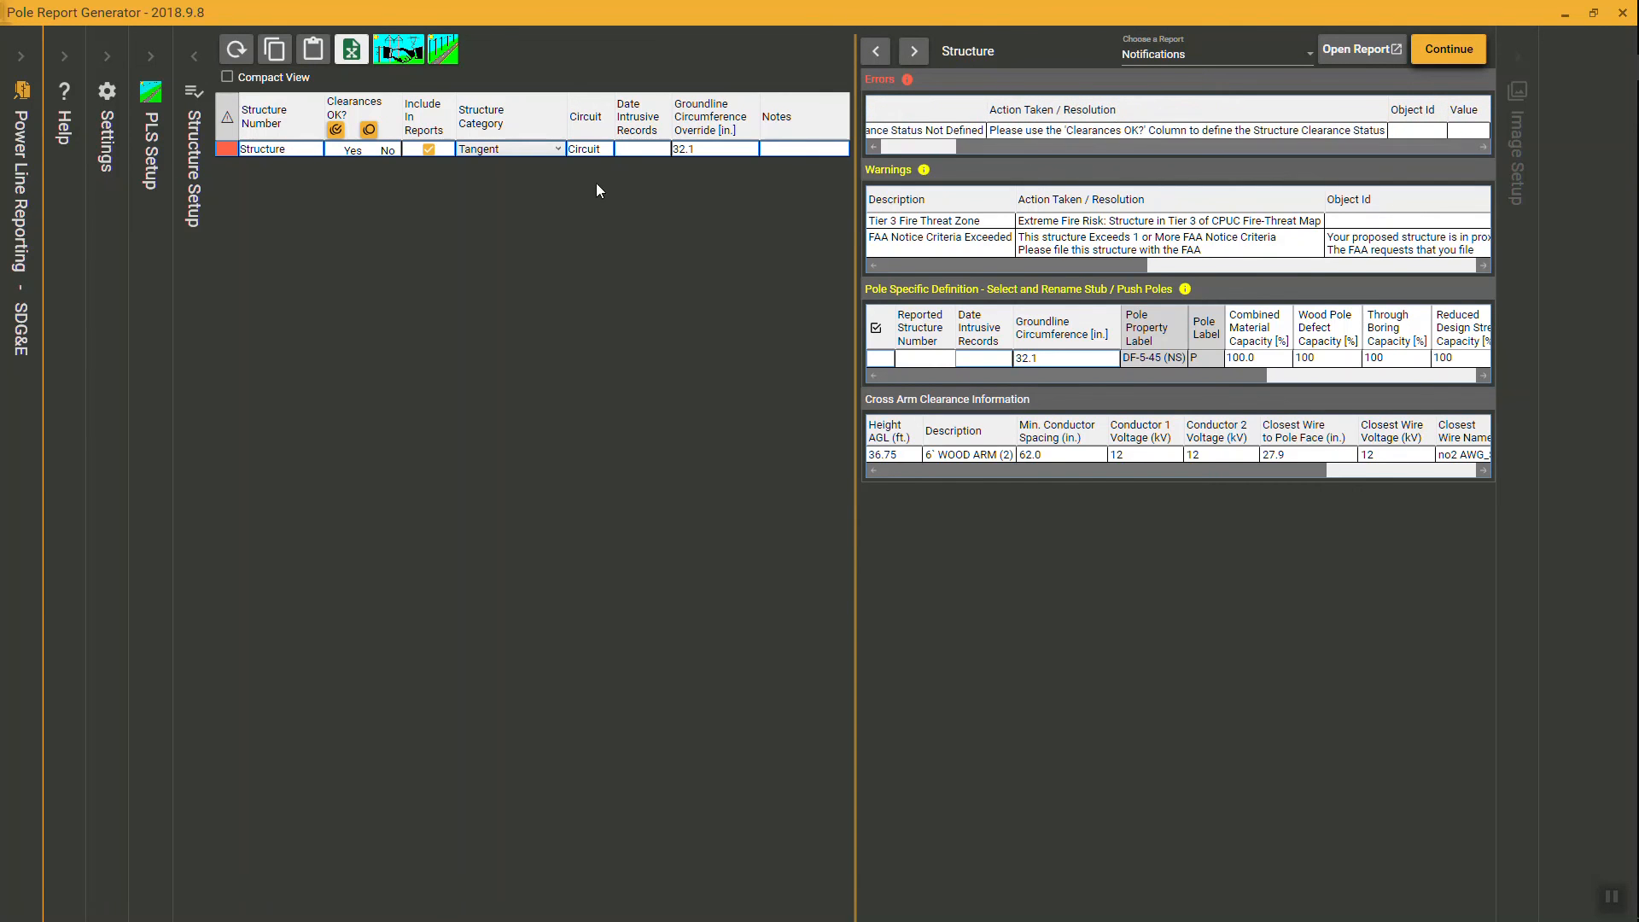
pyautogui.click(336, 151)
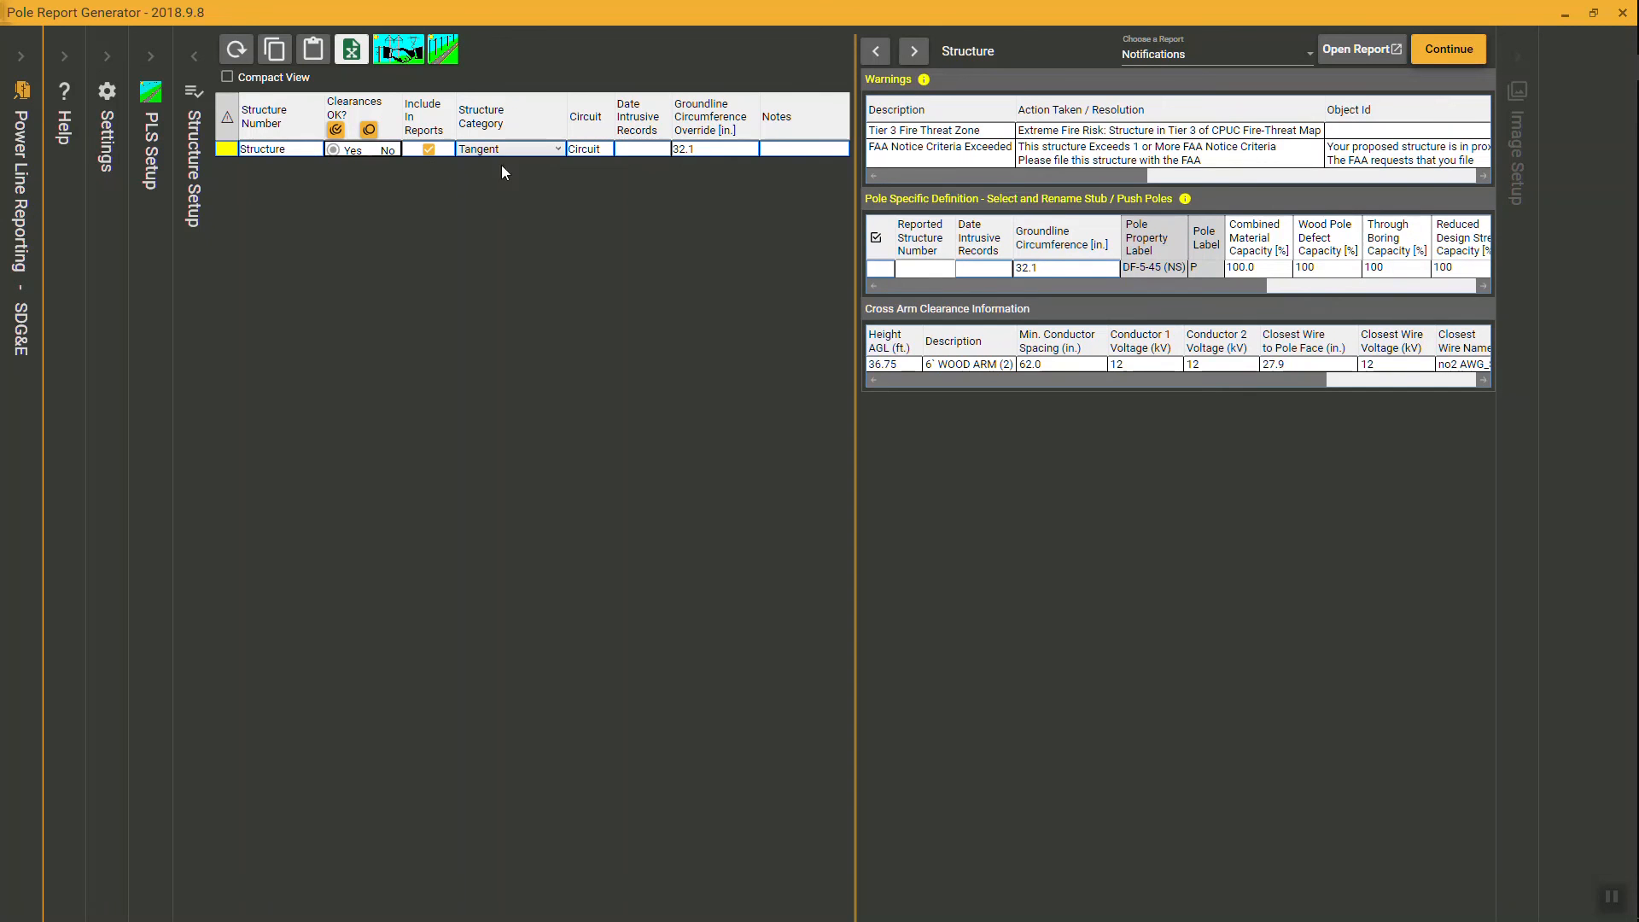
pyautogui.click(368, 151)
pyautogui.click(332, 148)
# Decline the warning verification and examine the Tier 3 Fire Threat Zone and FAA warnings, pole definition and cross arm clearance tables.
pyautogui.click(1449, 52)
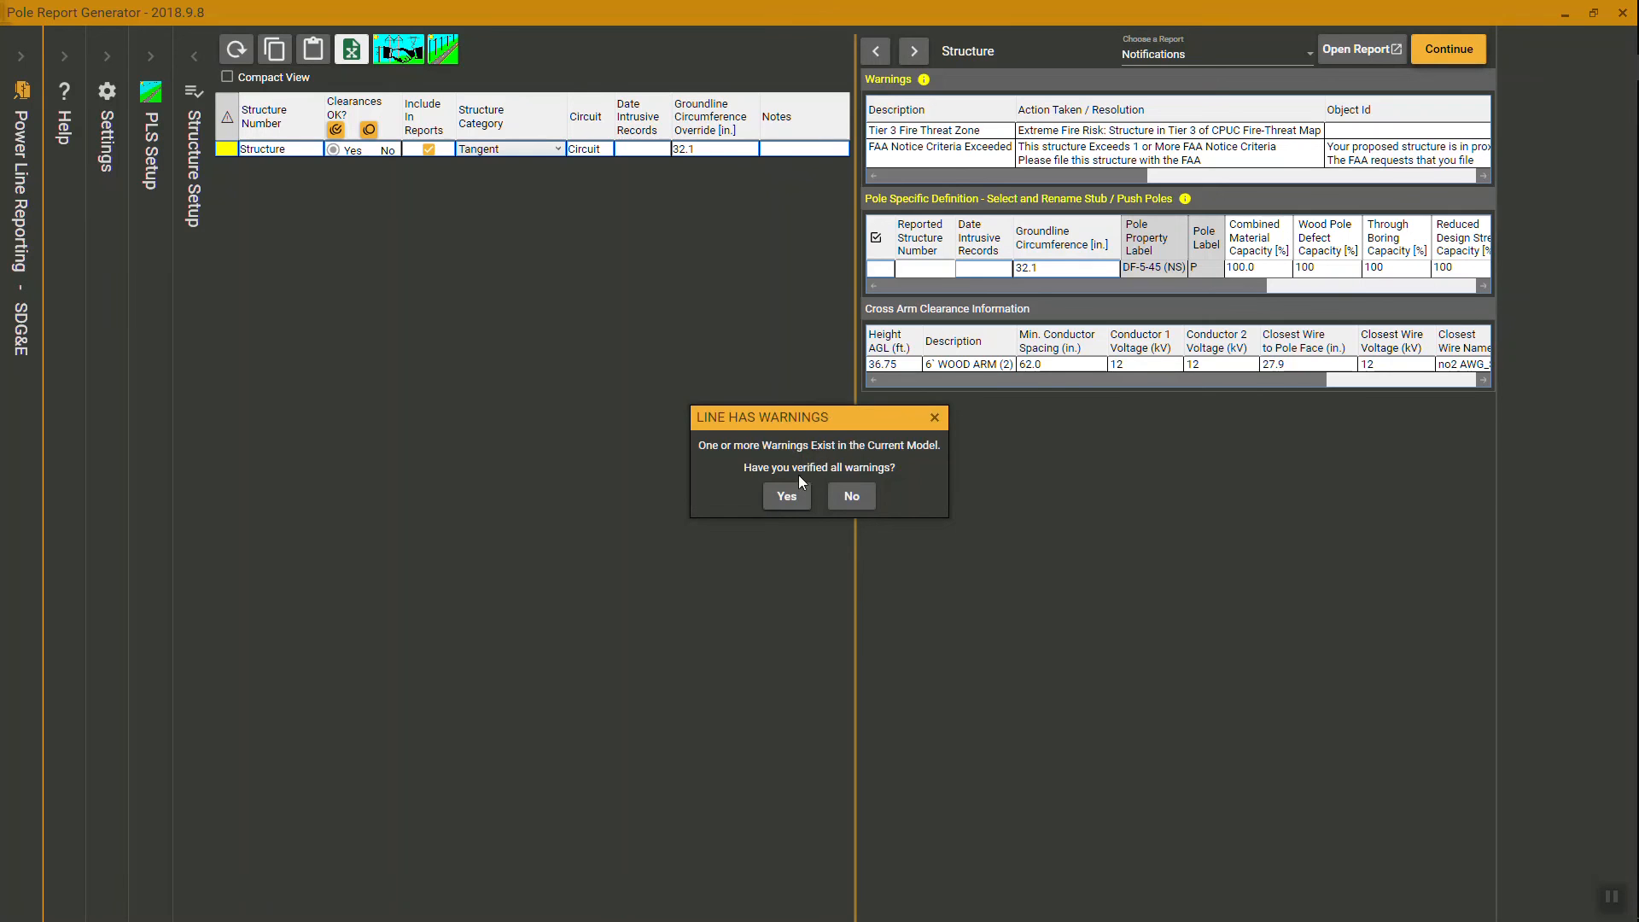
pyautogui.click(851, 497)
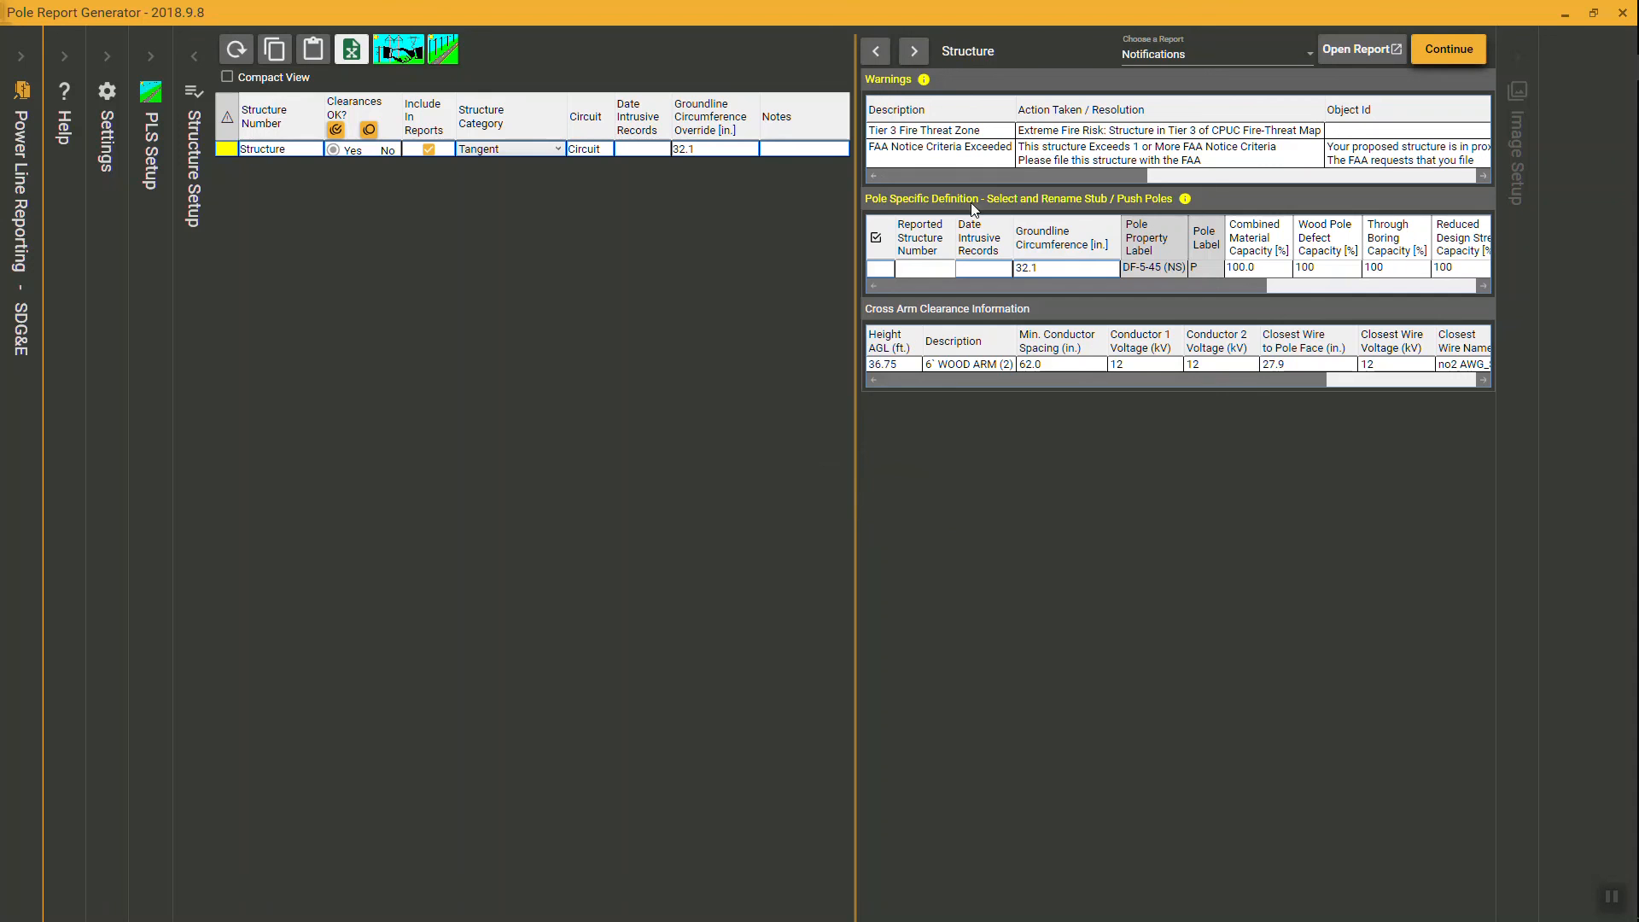
pyautogui.click(911, 136)
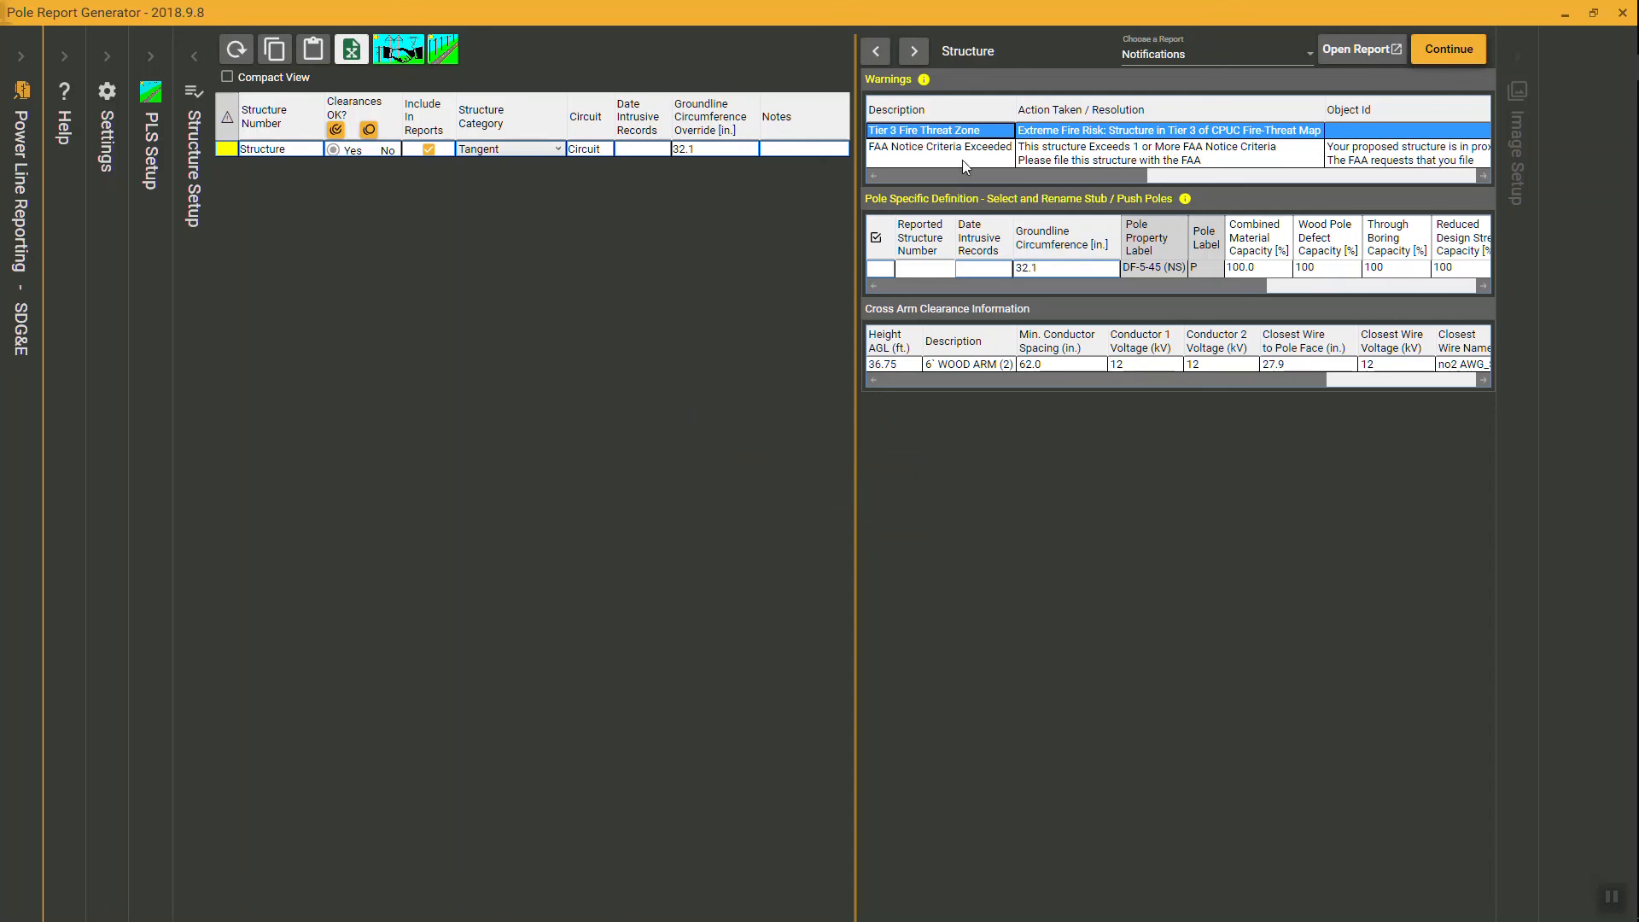
pyautogui.moveTo(1006, 173); pyautogui.dragTo(960, 196)
pyautogui.click(980, 157)
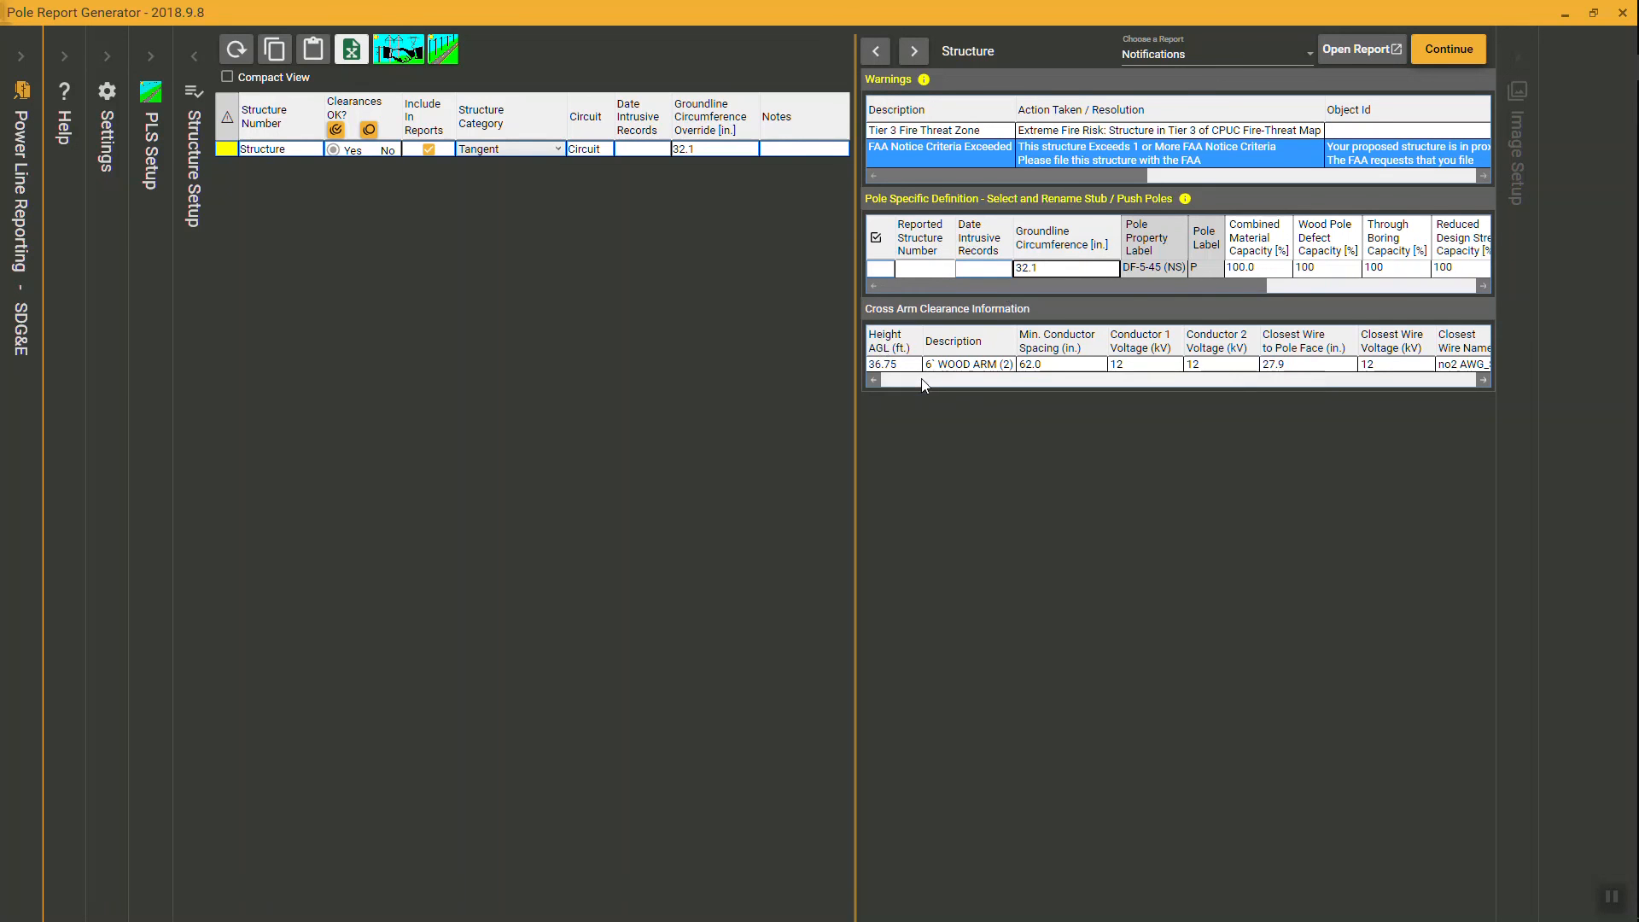
pyautogui.moveTo(924, 381)
pyautogui.mouseDown()
pyautogui.moveTo(939, 386)
pyautogui.moveTo(903, 391)
pyautogui.mouseUp()
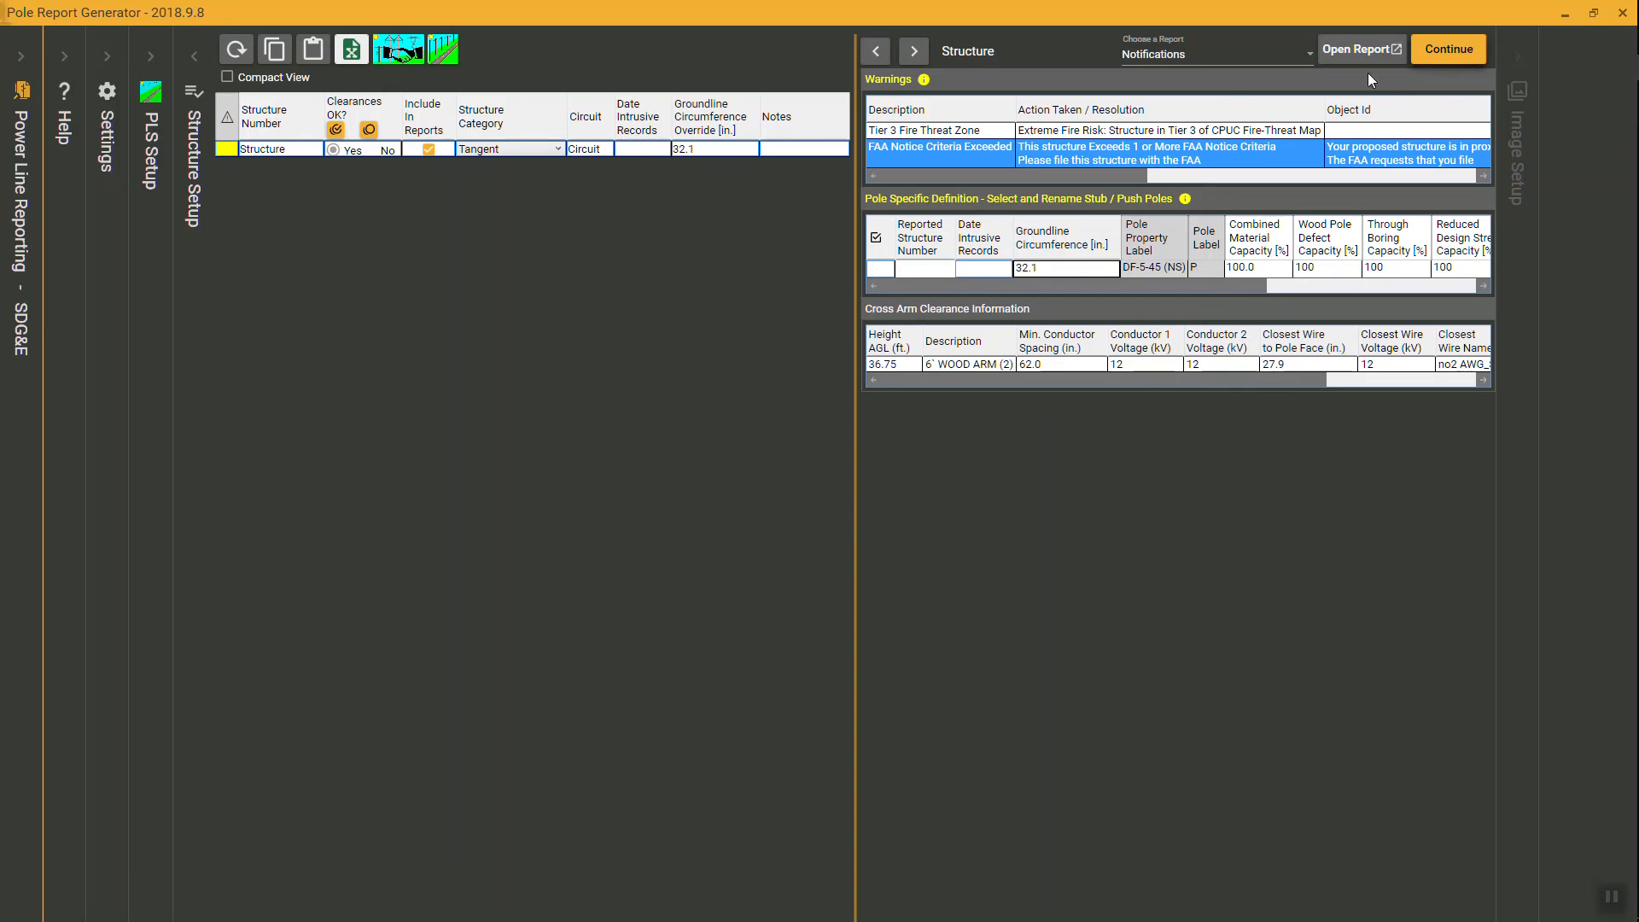
# Continue from Structure Setup, confirming all warnings as verified and answering that the structure LCA files have not been generated.
pyautogui.click(1448, 48)
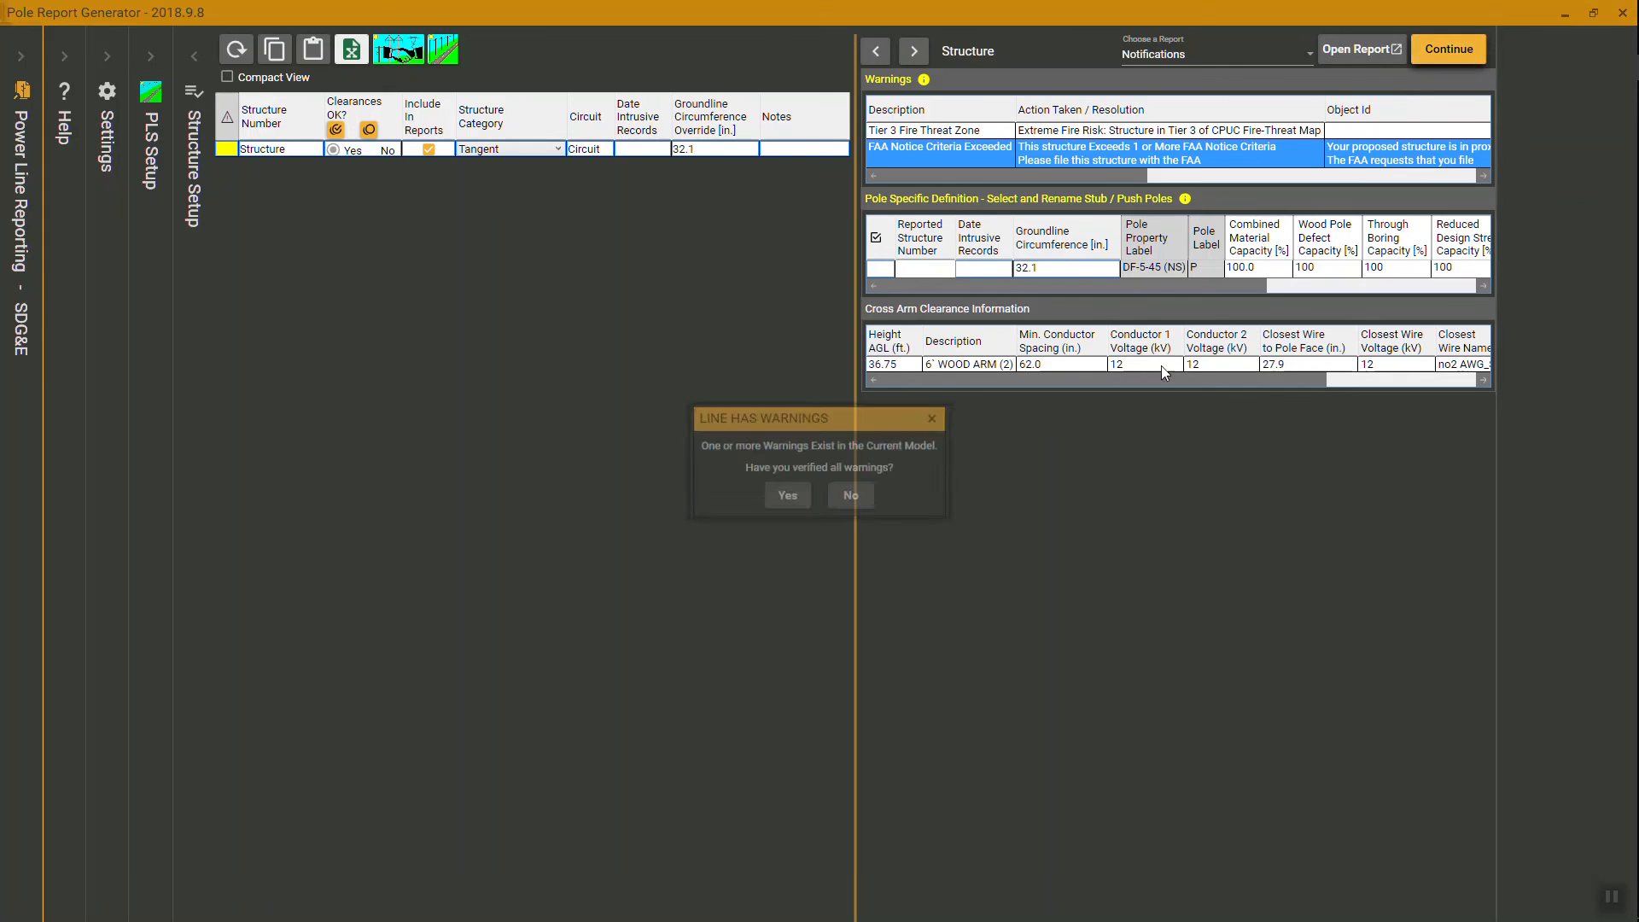
pyautogui.click(787, 496)
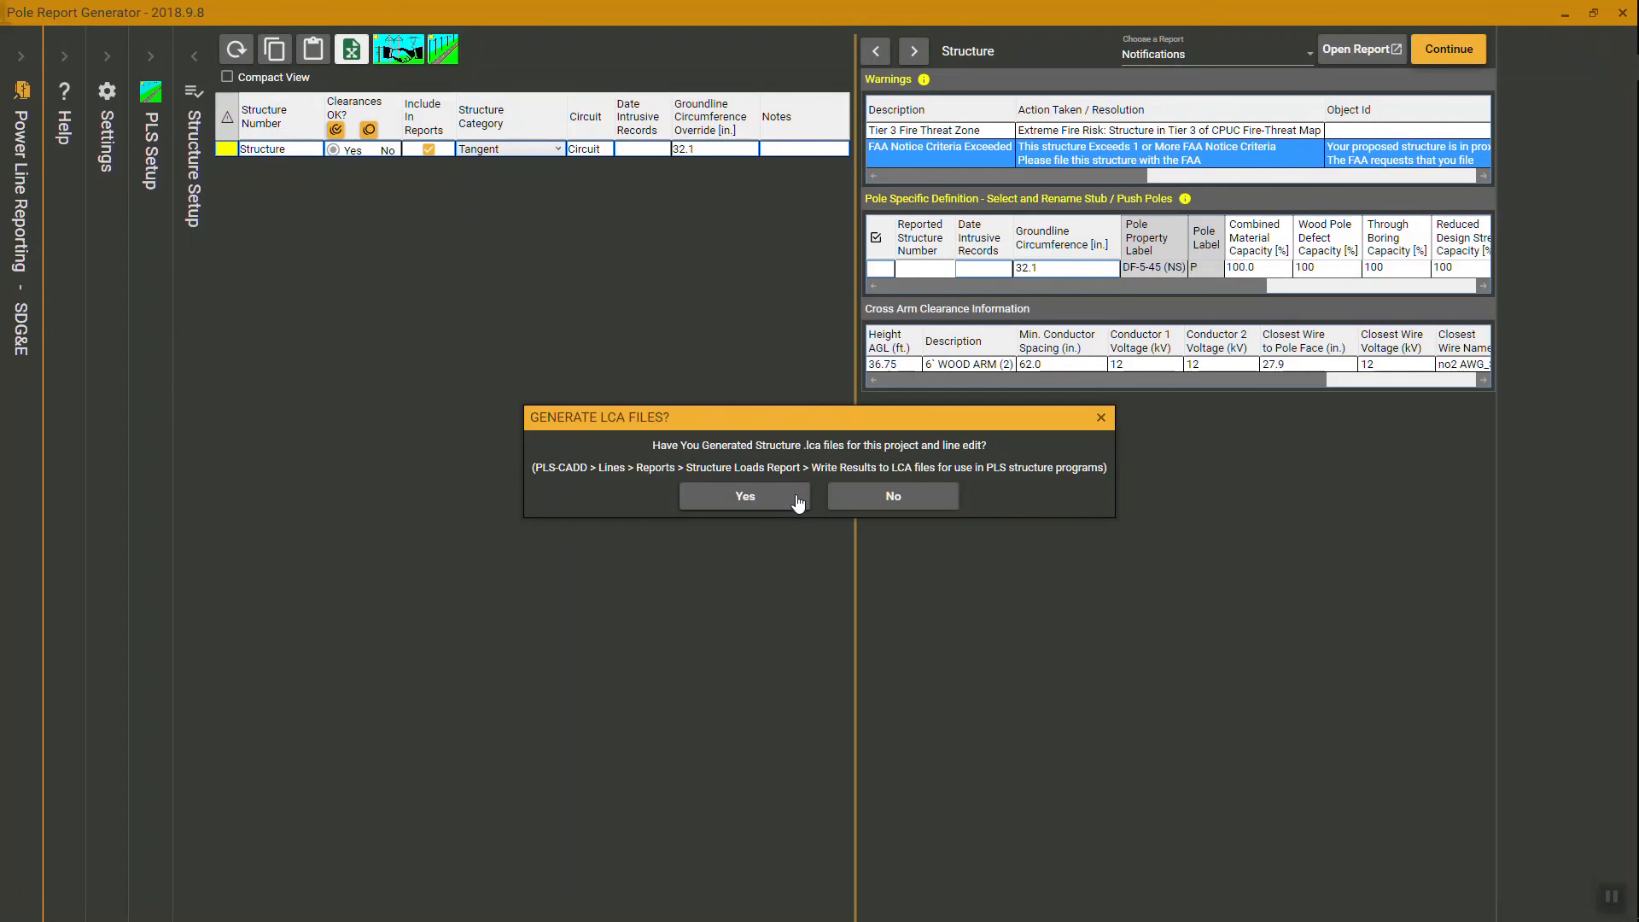
pyautogui.click(869, 500)
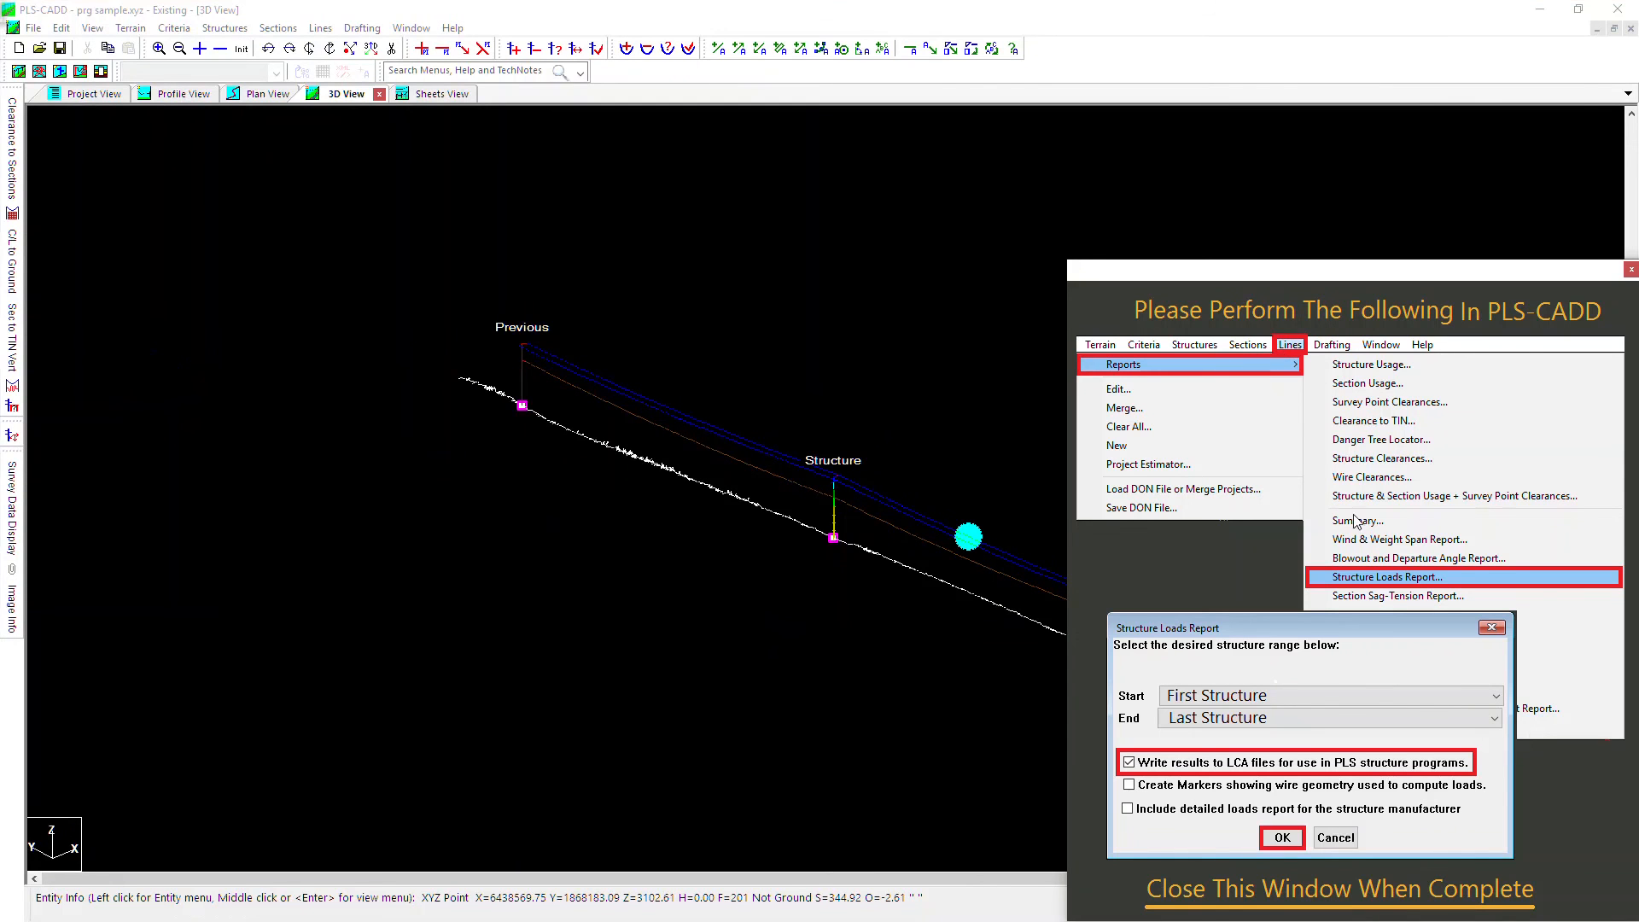
# Run the PLS-CADD Structure Loads Report for structures Previous to Next, writing results to LCA files for PLS structure programs.
pyautogui.click(320, 27)
pyautogui.moveTo(474, 47)
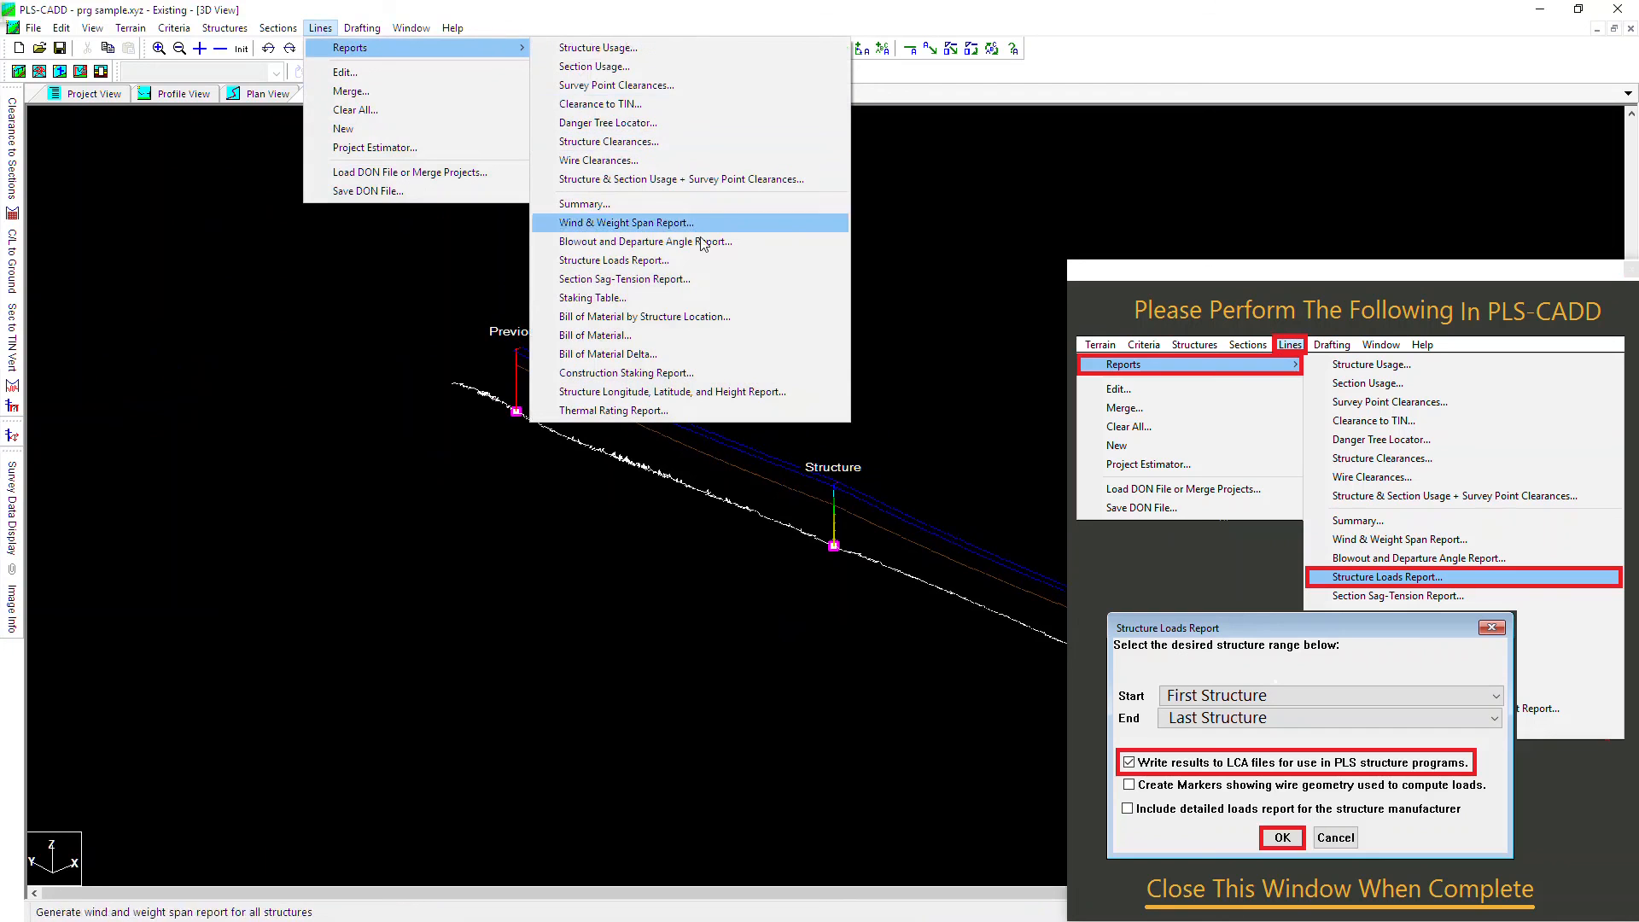
pyautogui.click(640, 261)
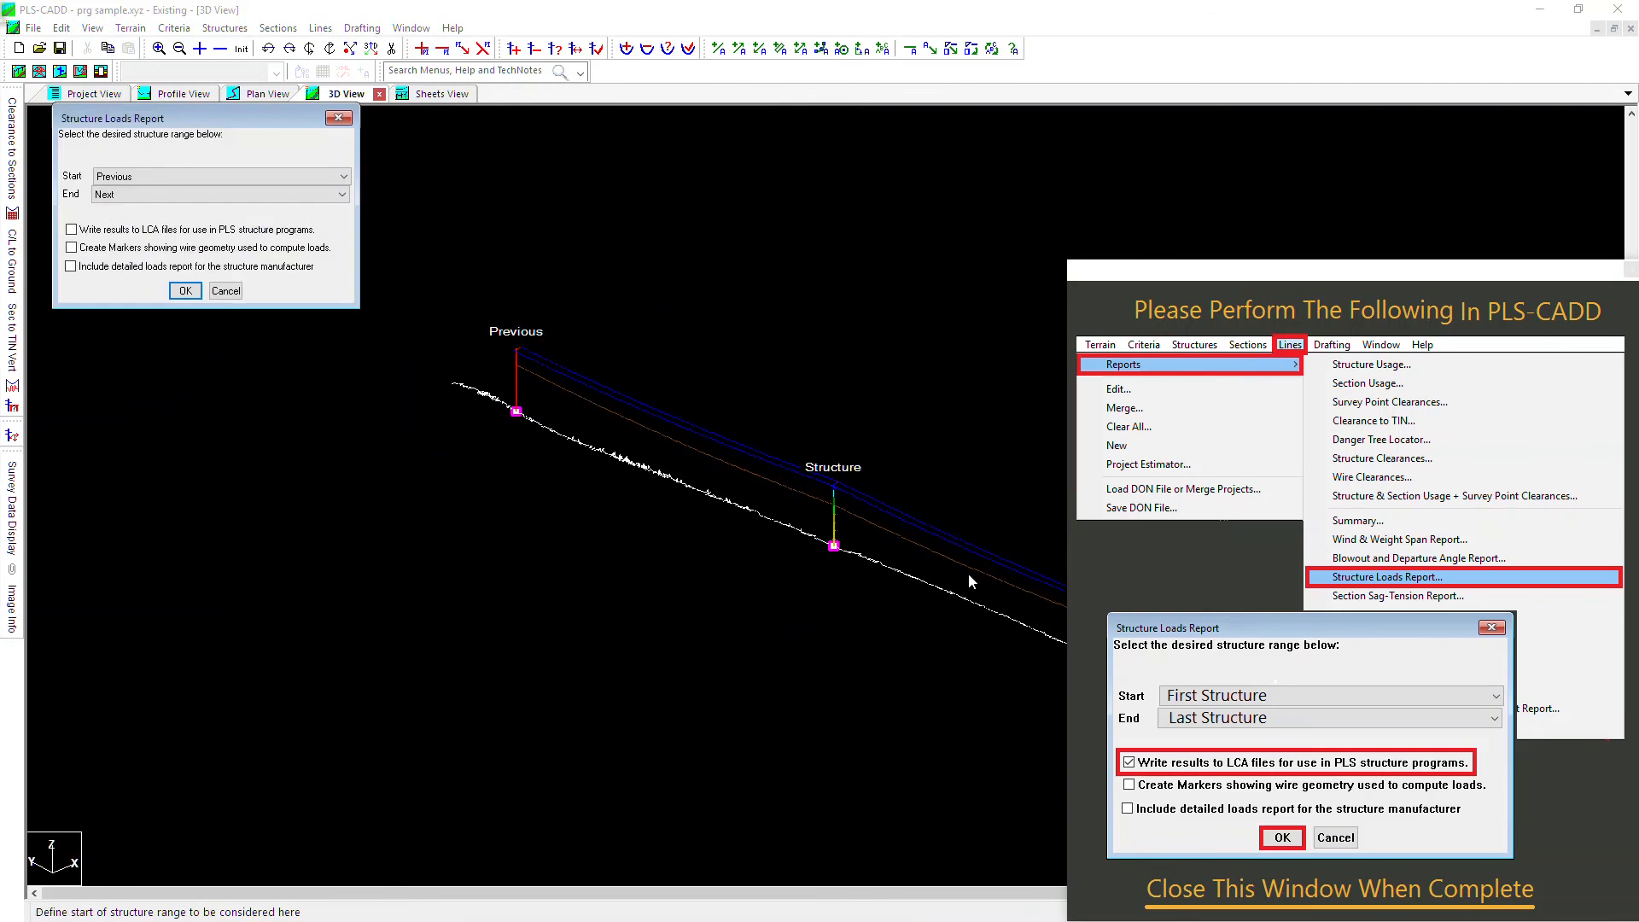
pyautogui.click(70, 227)
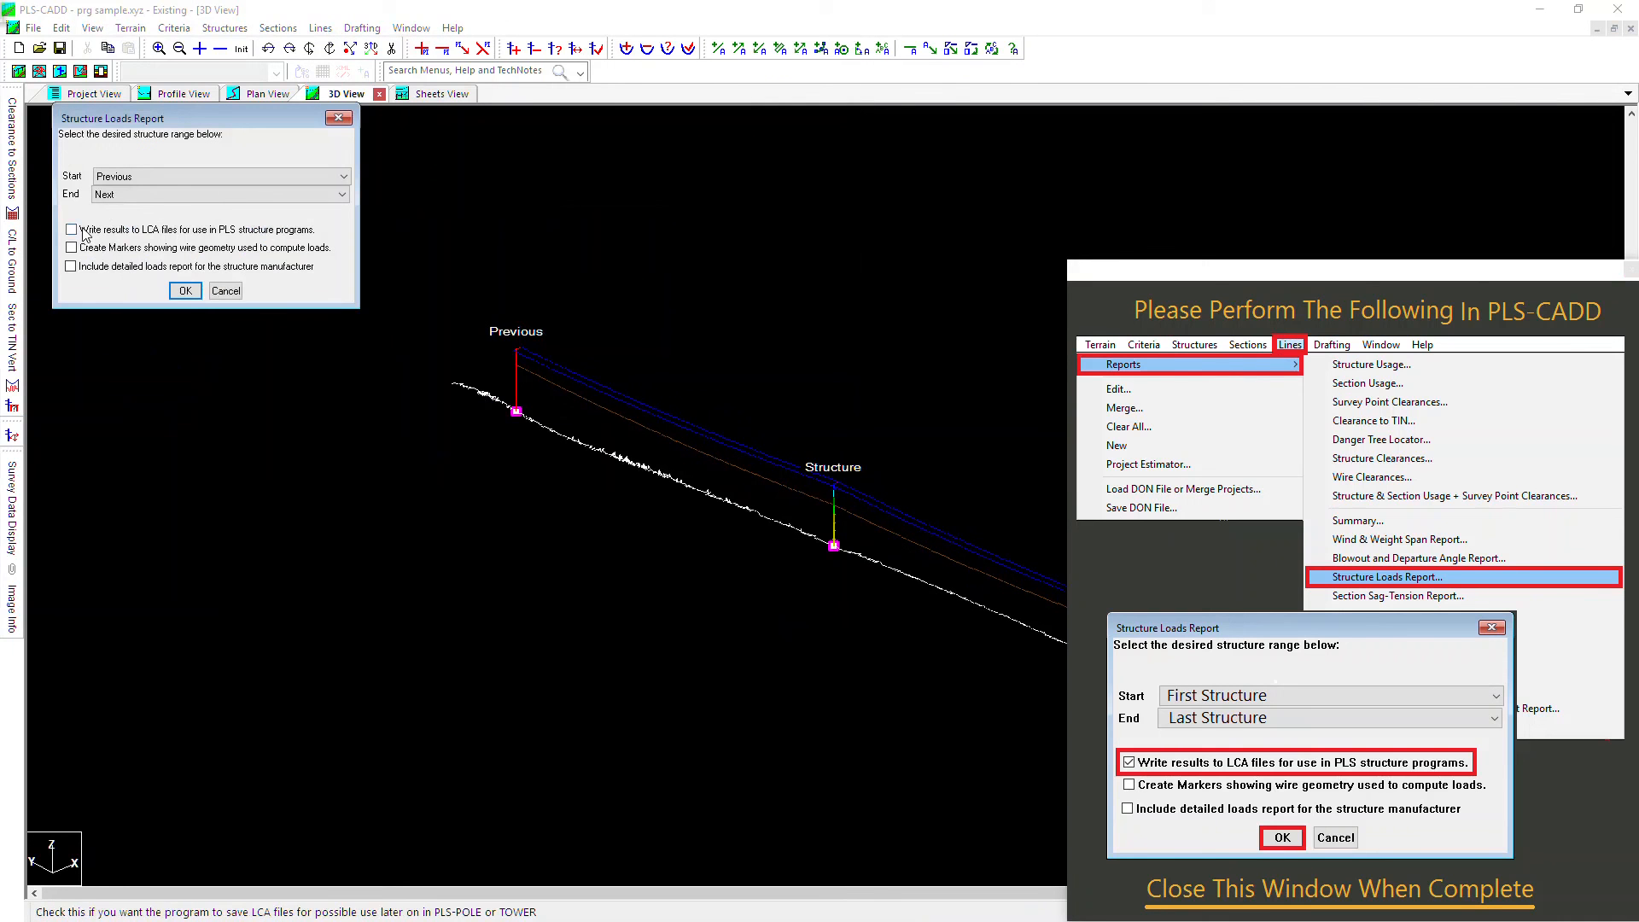
pyautogui.click(185, 291)
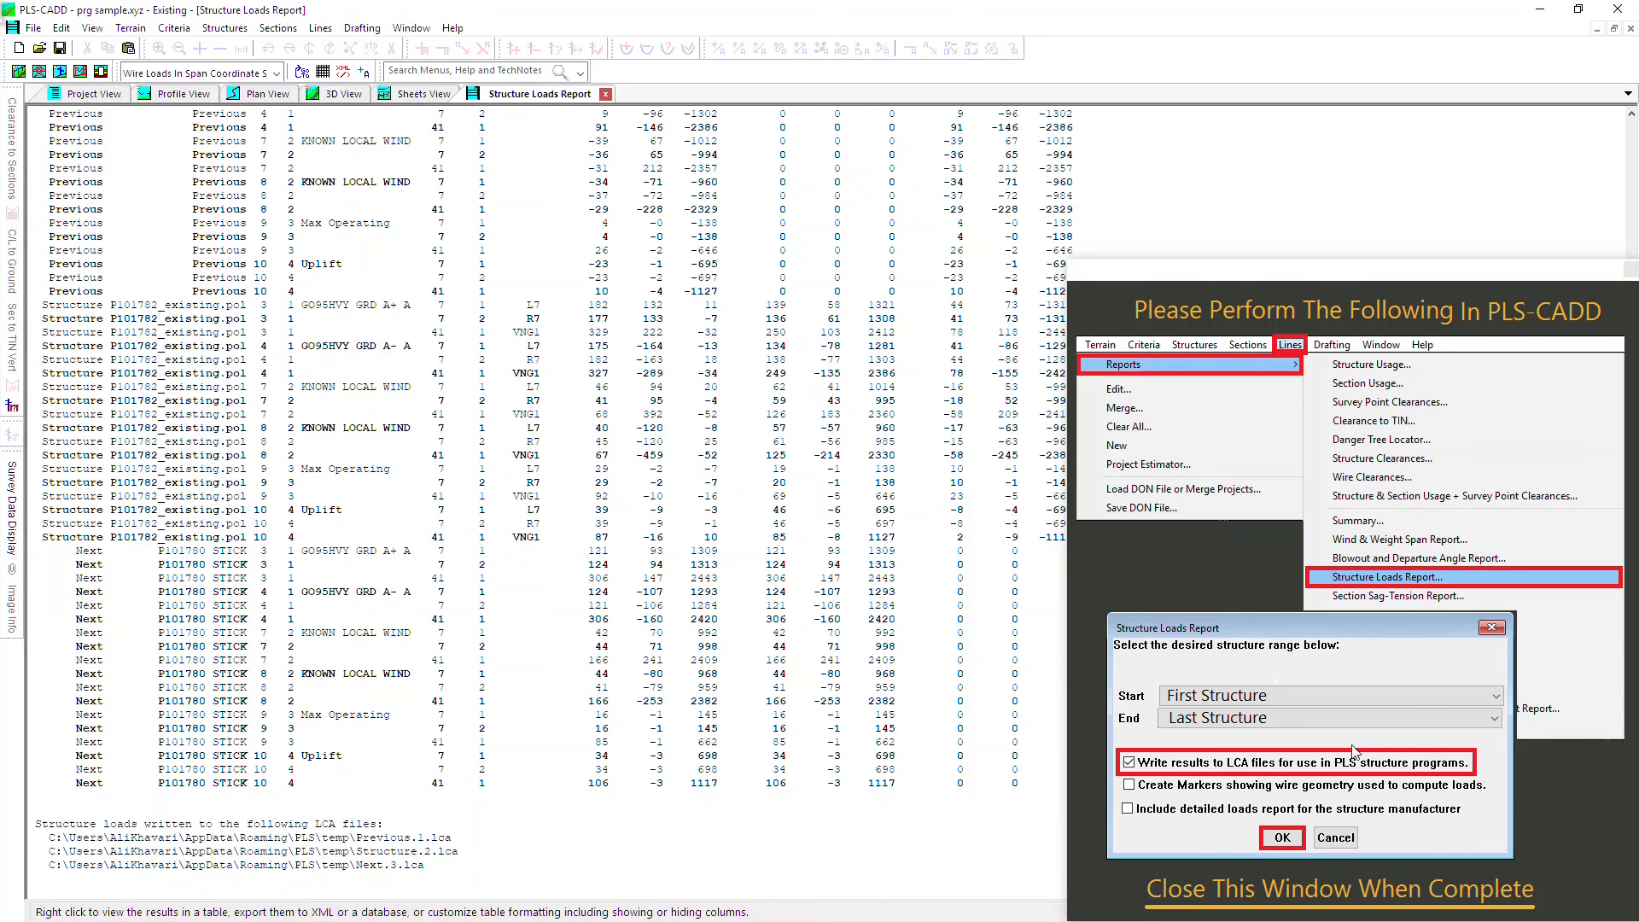
# Close the LCA instruction window and switch back to Pole Report Generator.
pyautogui.click(1584, 274)
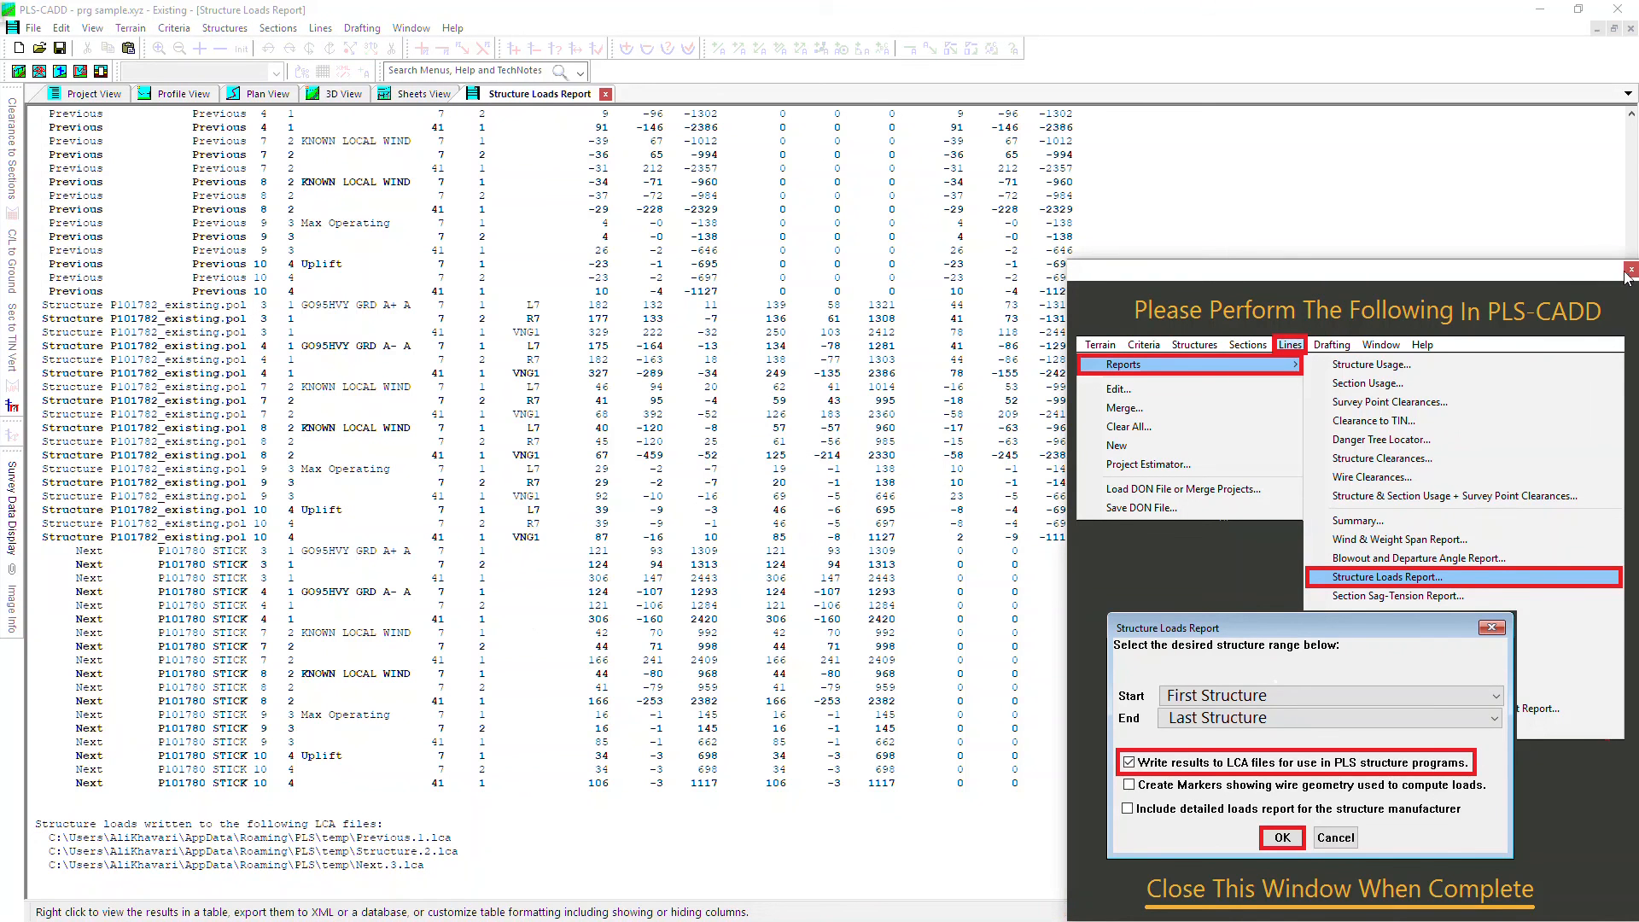
pyautogui.click(1631, 270)
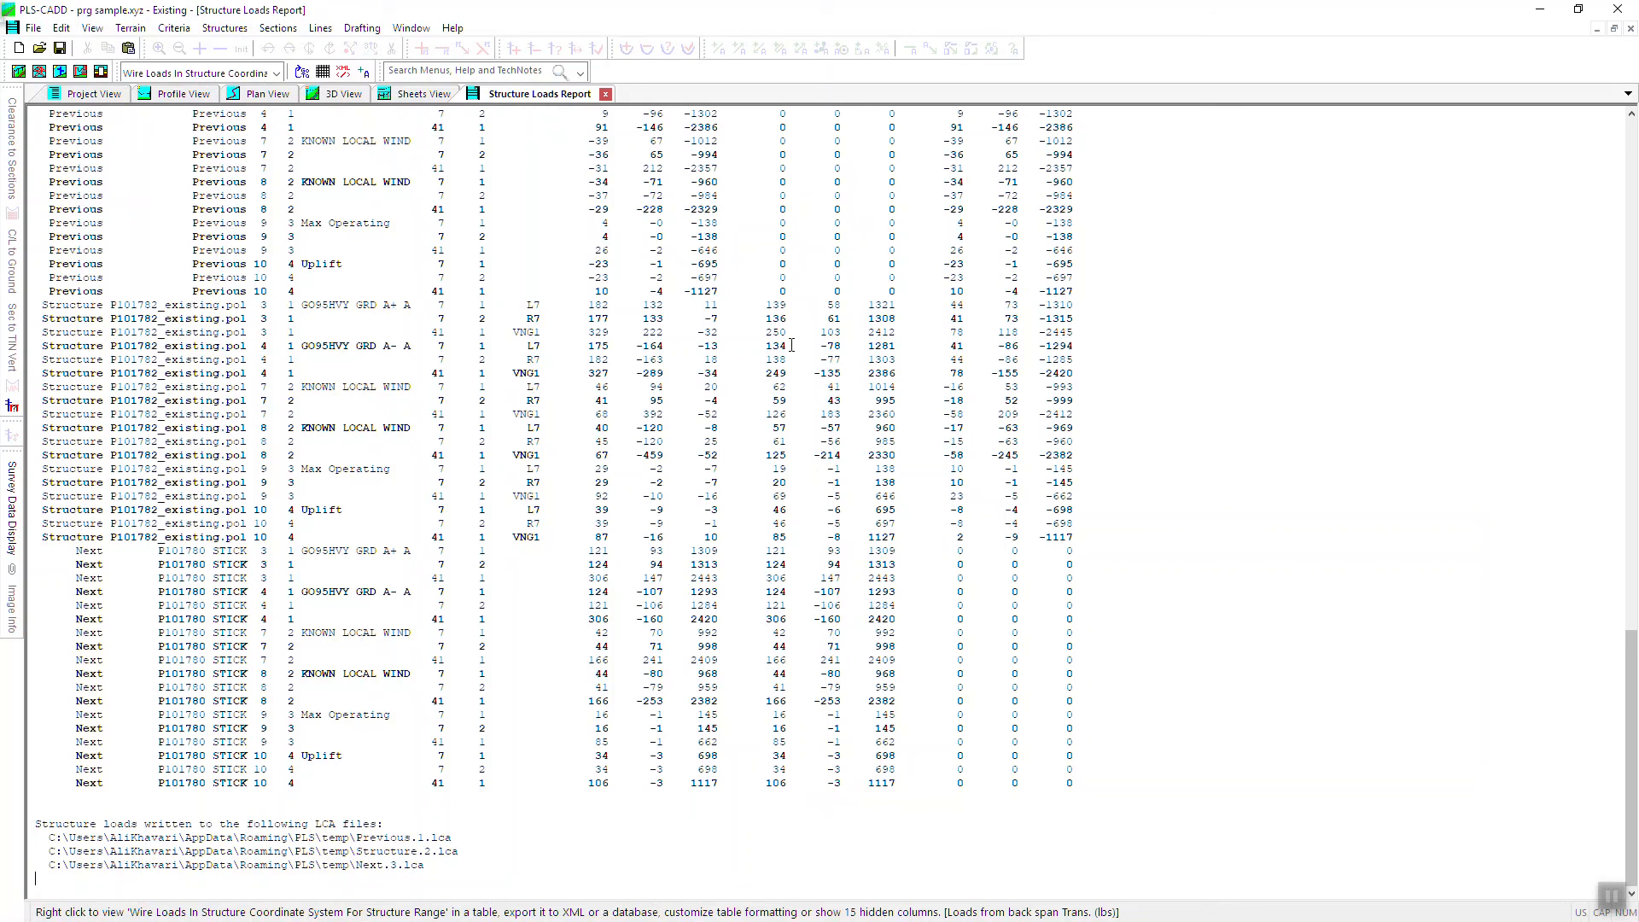
pyautogui.hotkey('alt', 'Tab')
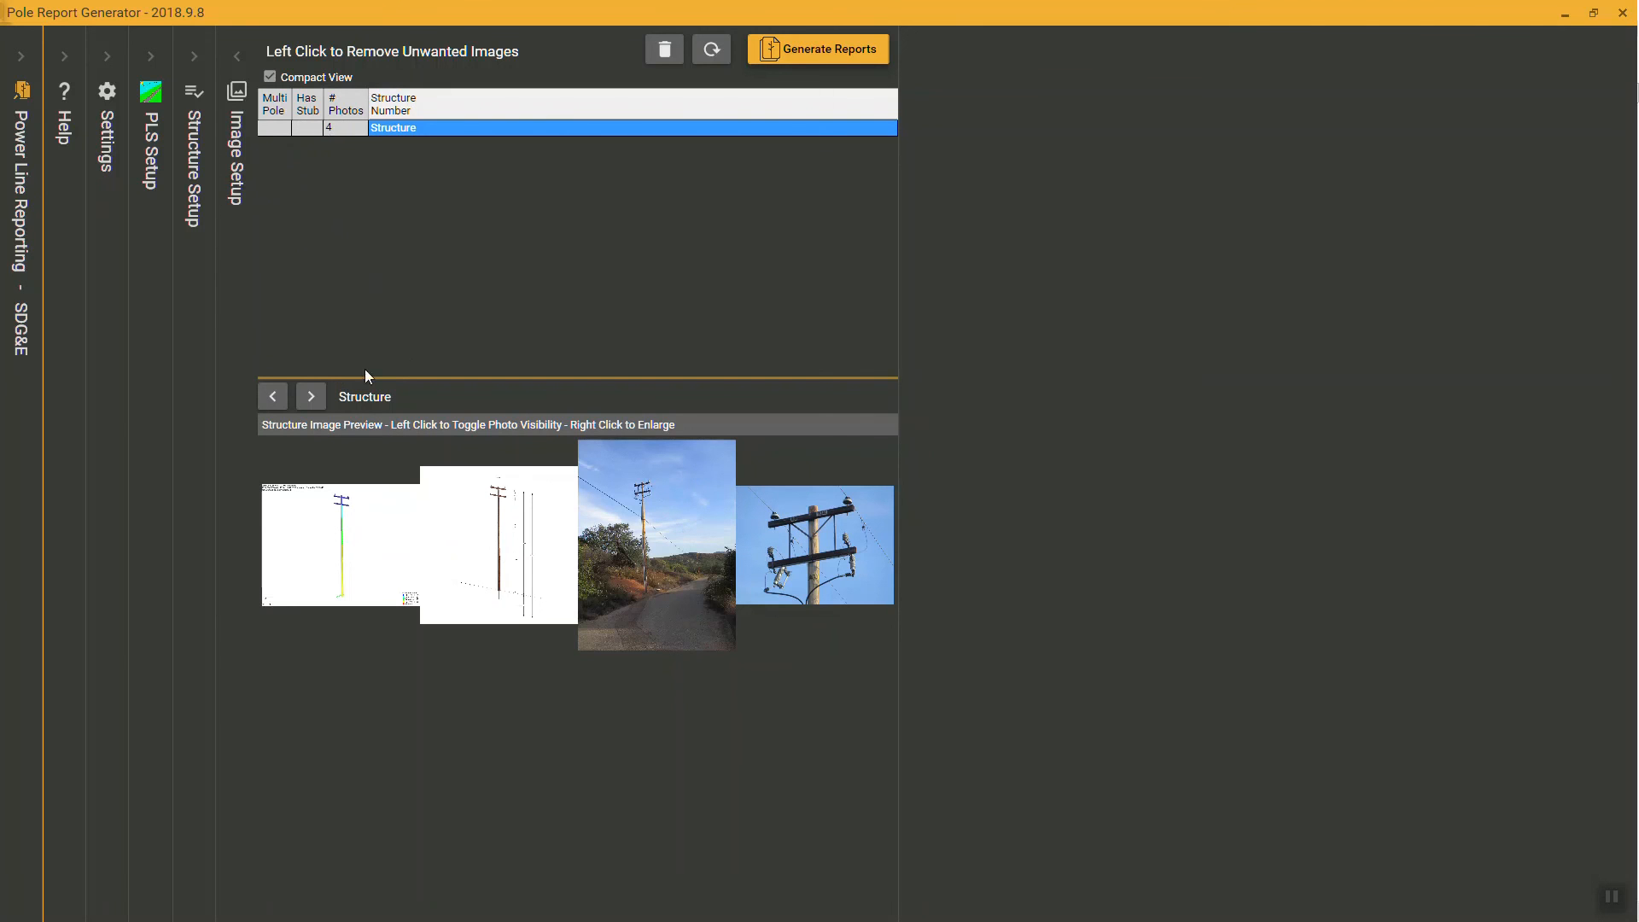
# Toggle the visibility of the structure's preview images off and on, and hide the close-up crossarm photo.
pyautogui.click(510, 562)
pyautogui.click(510, 562)
pyautogui.click(695, 552)
pyautogui.click(695, 551)
pyautogui.click(777, 553)
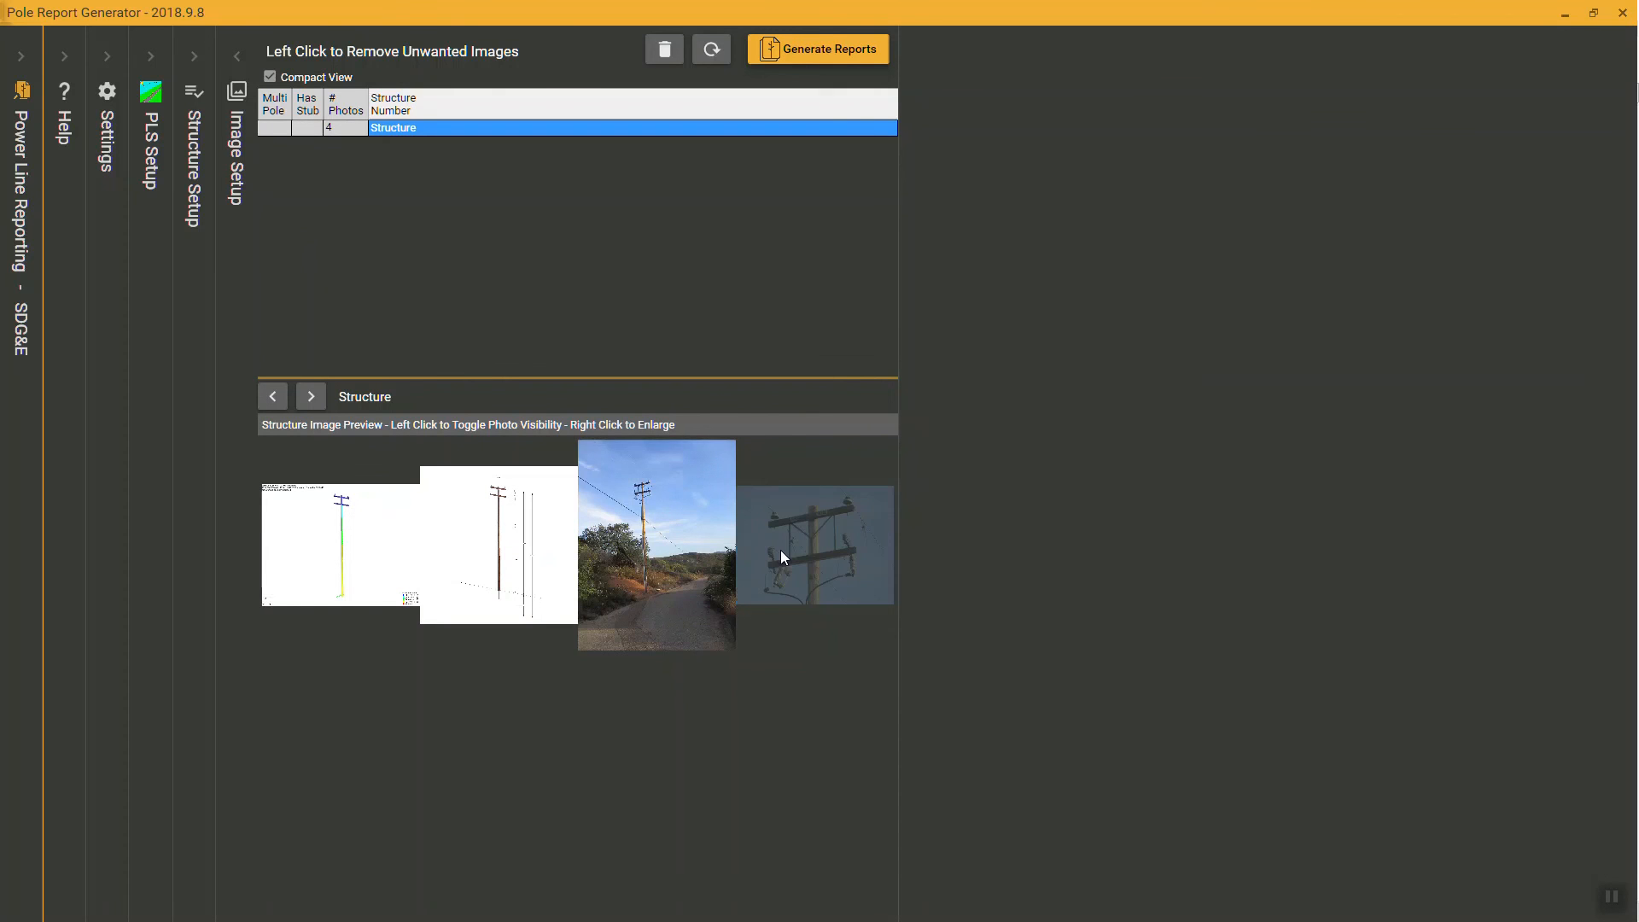
# Toggle the close-up crossarm photo's visibility, leaving it shown for the report.
pyautogui.click(745, 560)
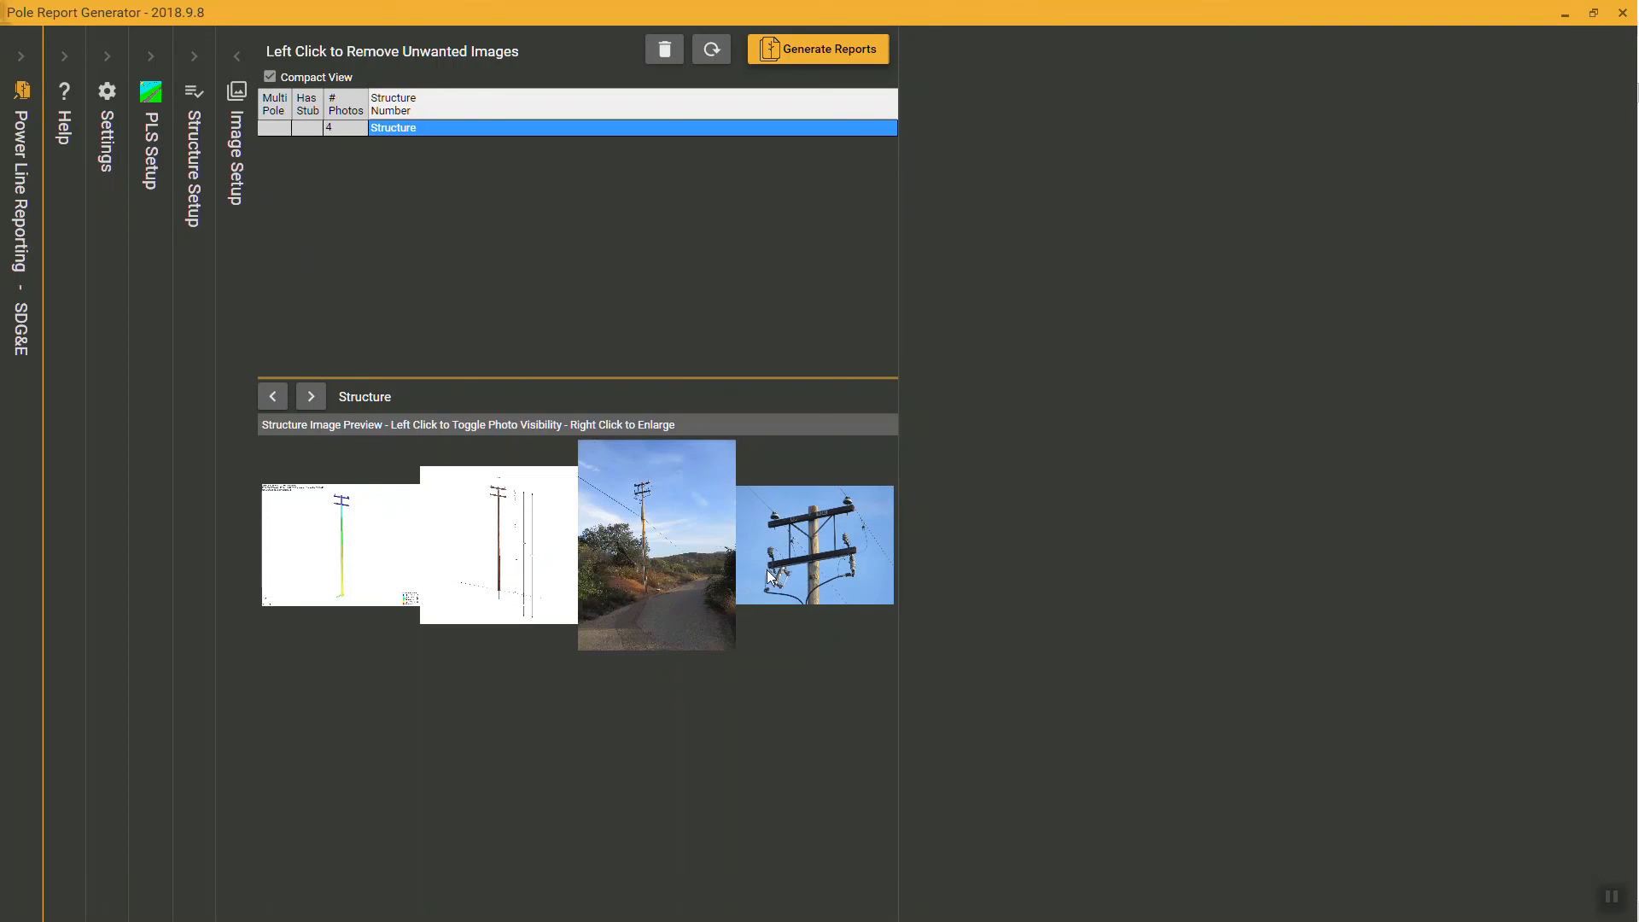
pyautogui.click(810, 565)
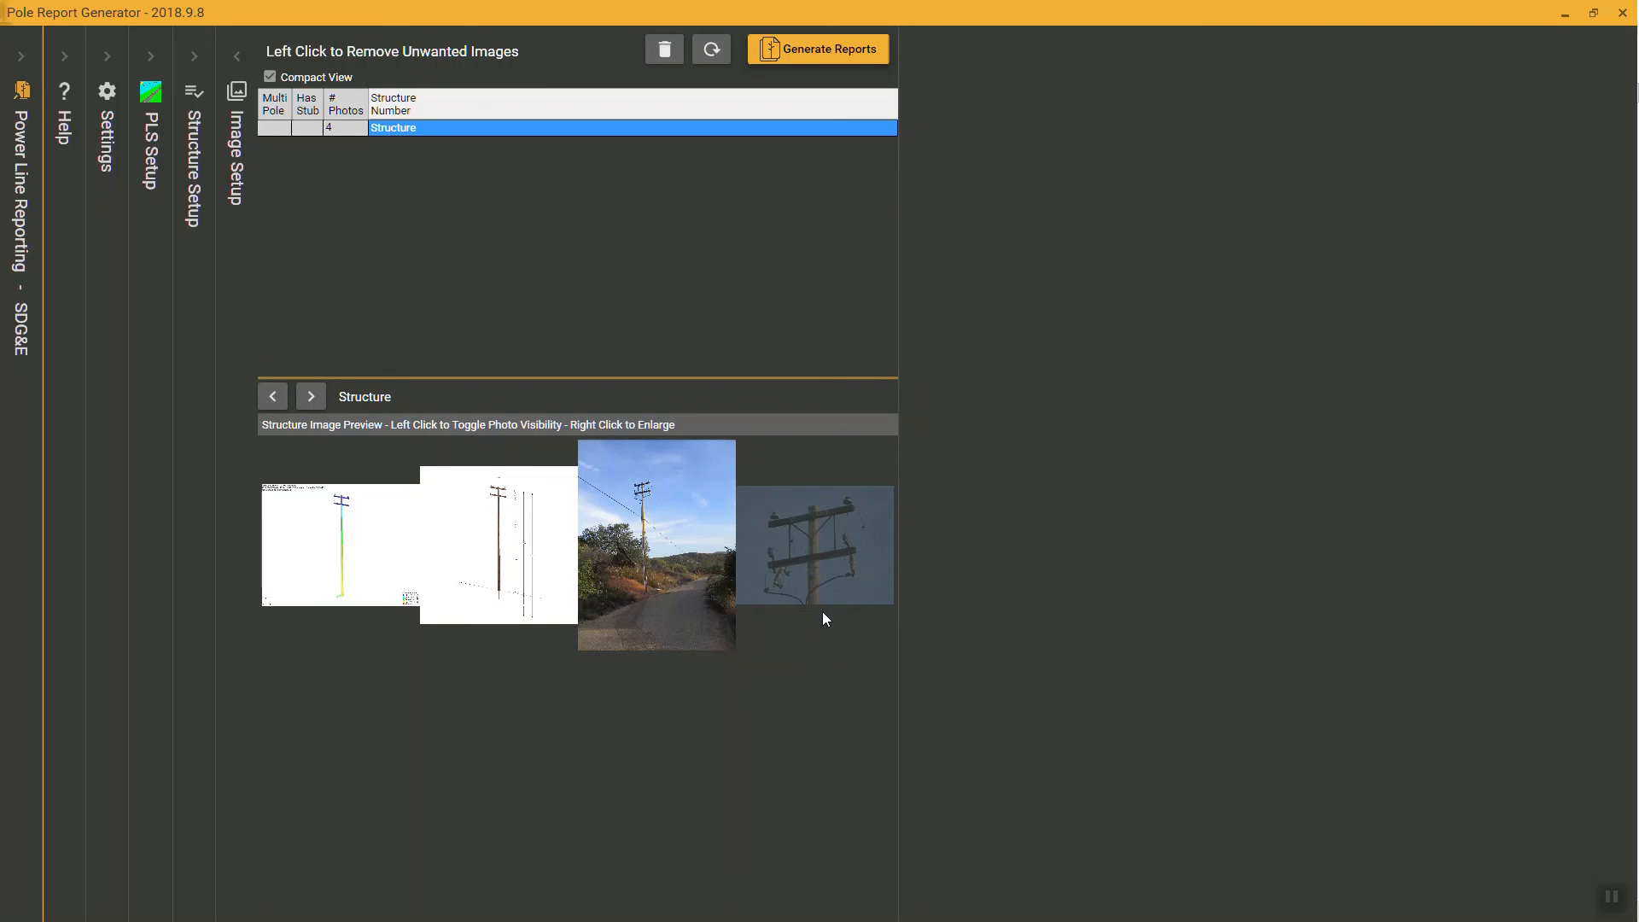
pyautogui.click(823, 579)
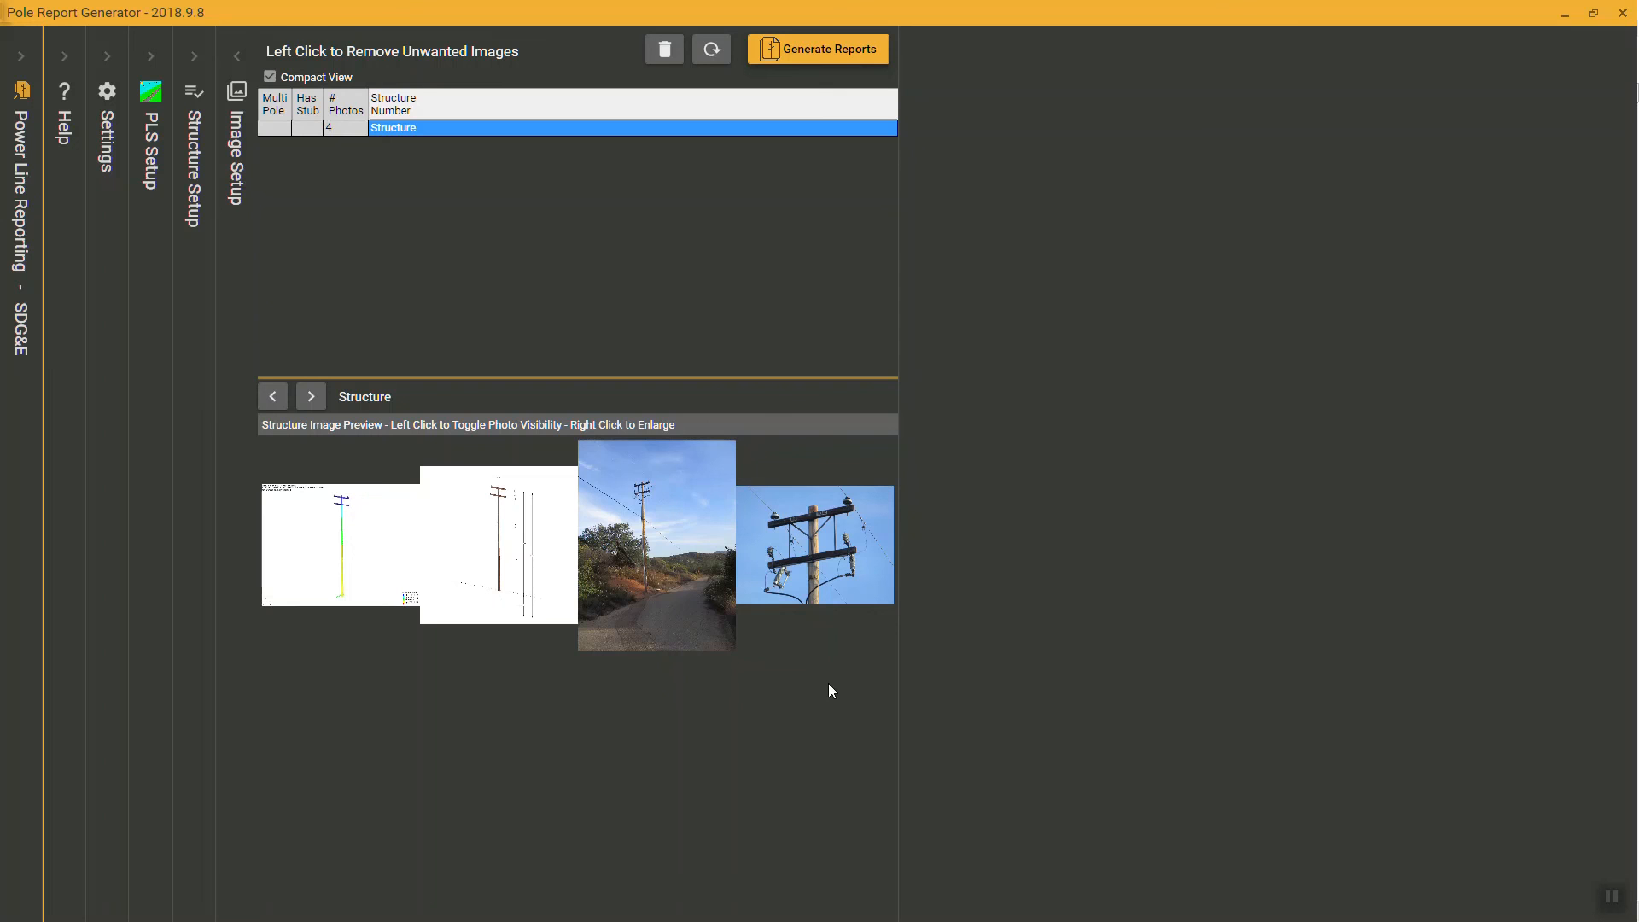
# Generate the pole reports with the Downloads folder as the output location.
pyautogui.click(811, 58)
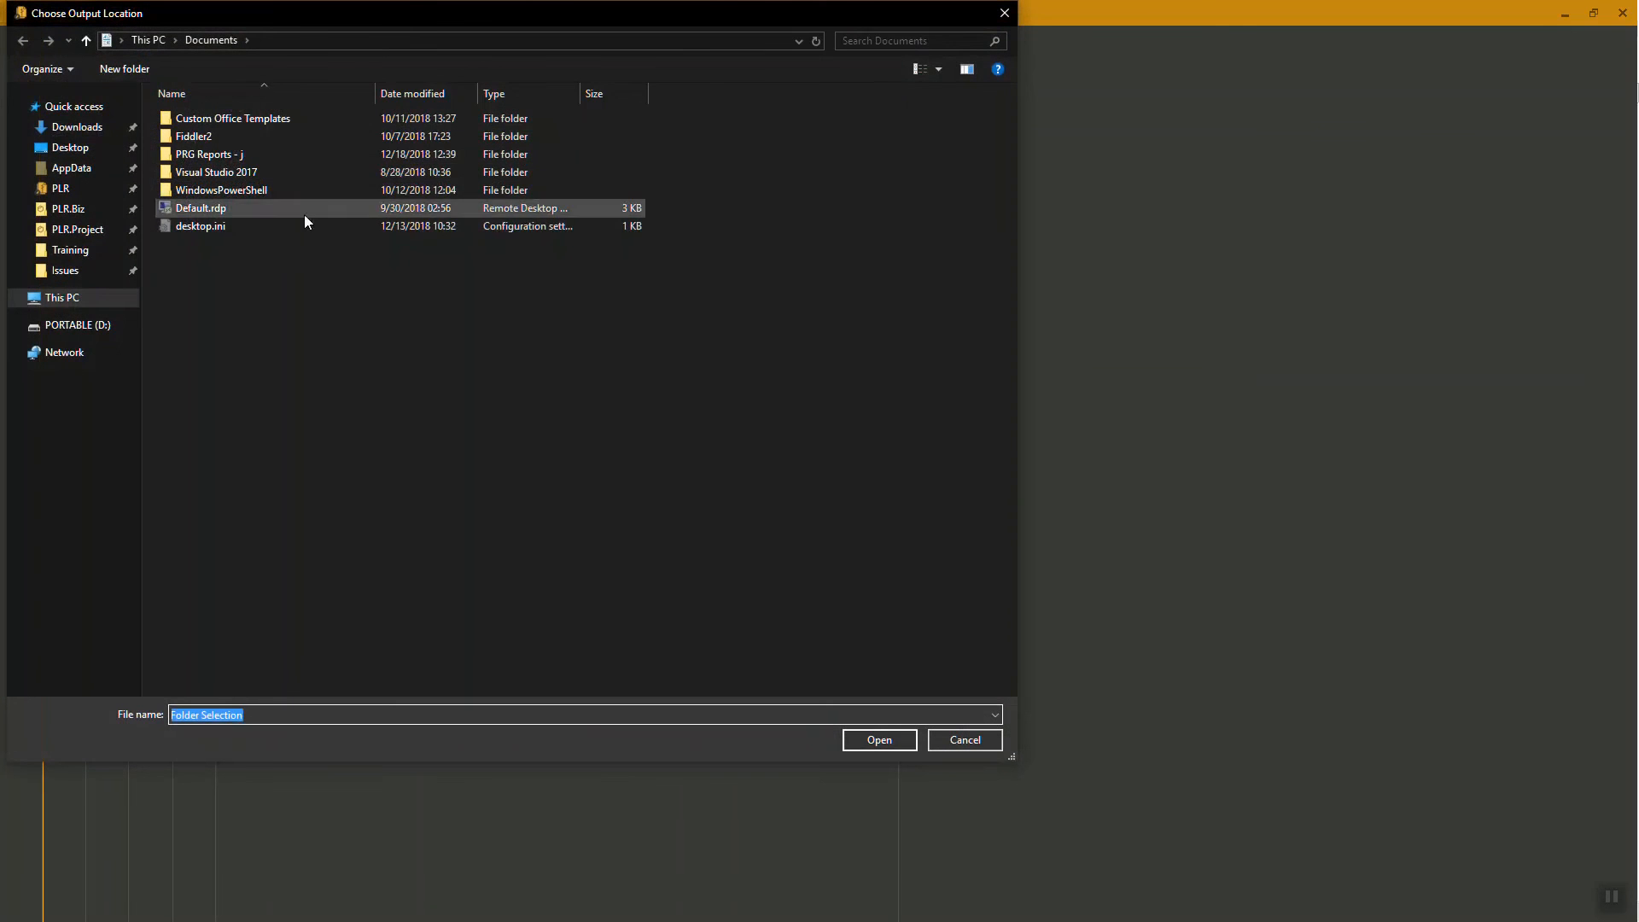
pyautogui.click(89, 129)
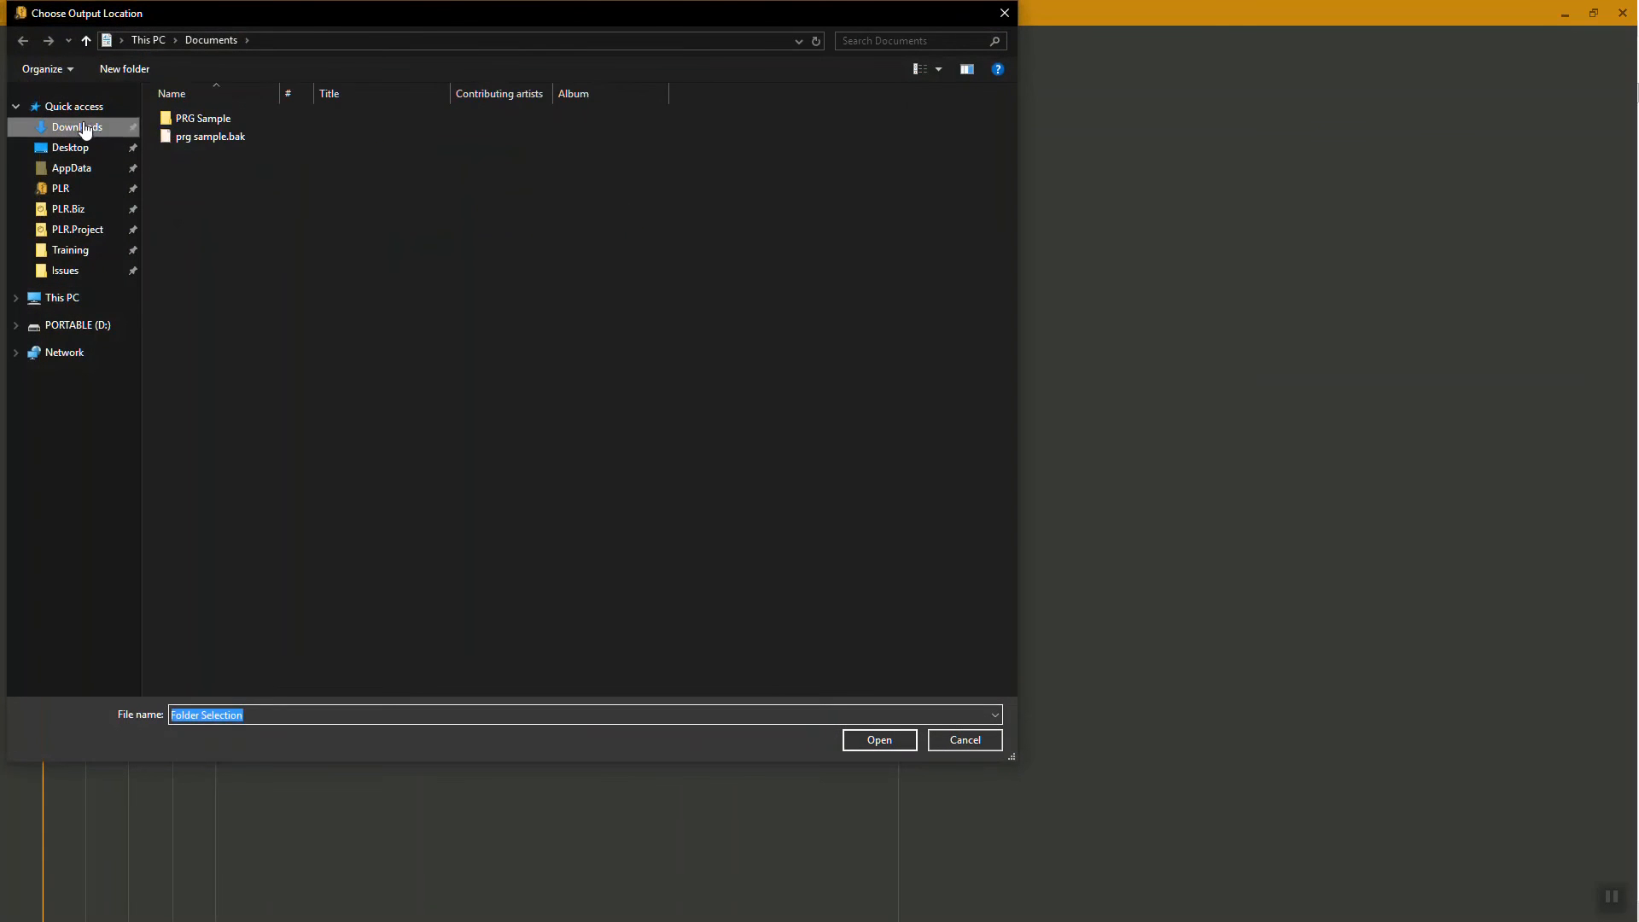
pyautogui.click(892, 743)
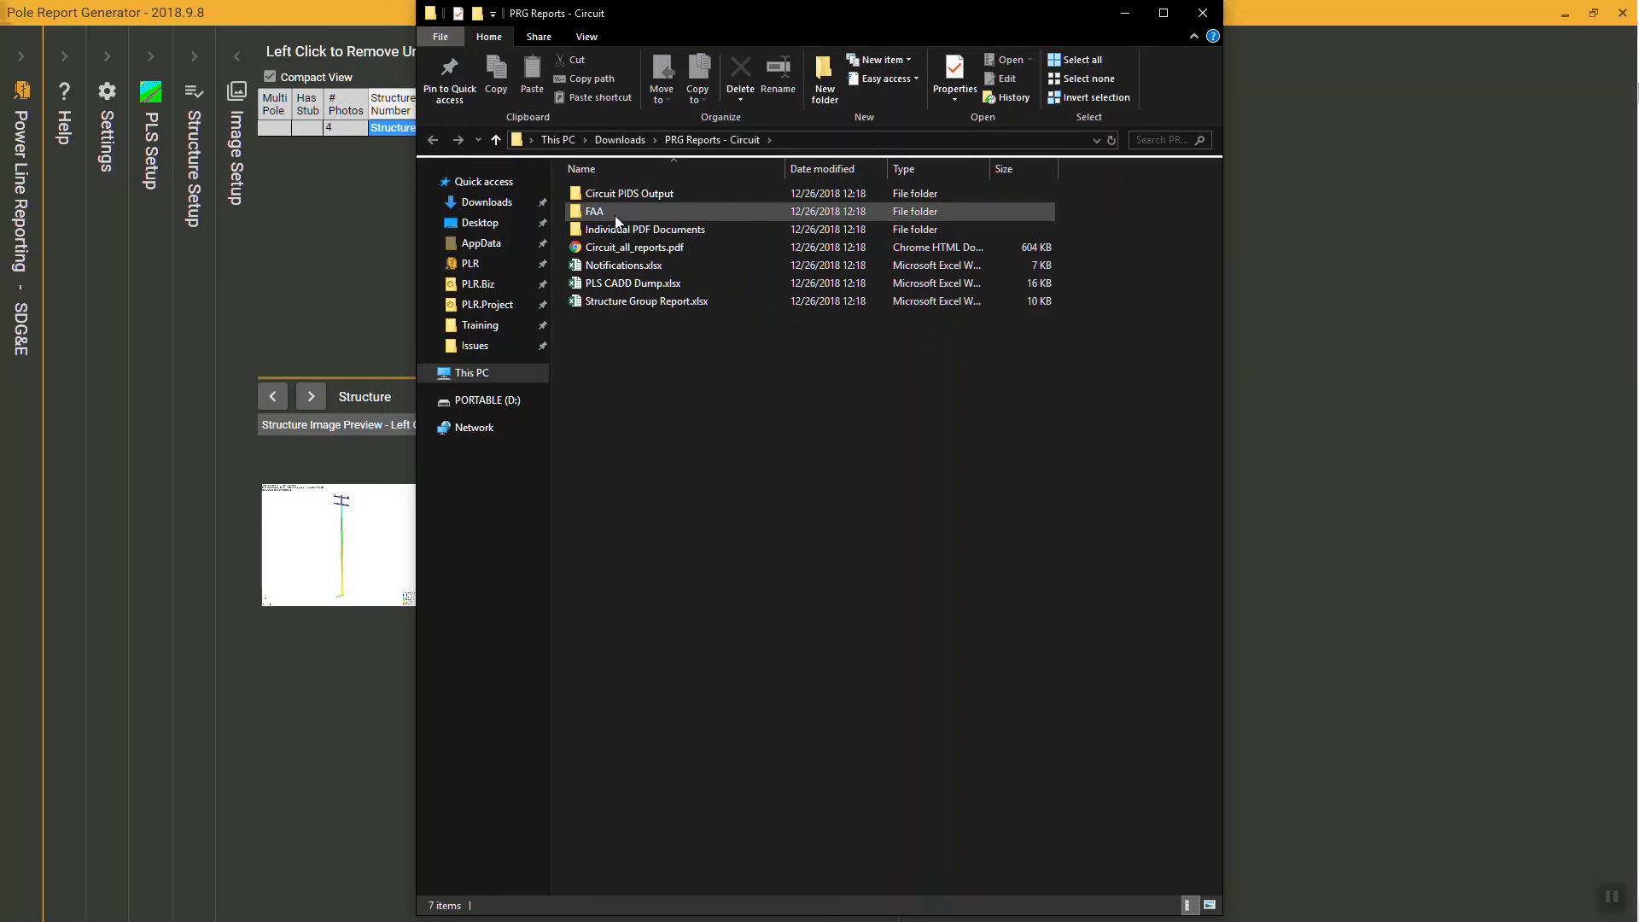
# Open Circuit_all_reports.pdf from the report folder and examine its analysis, pole loading, wire, insulator and crossarm tables.
pyautogui.moveTo(611, 212)
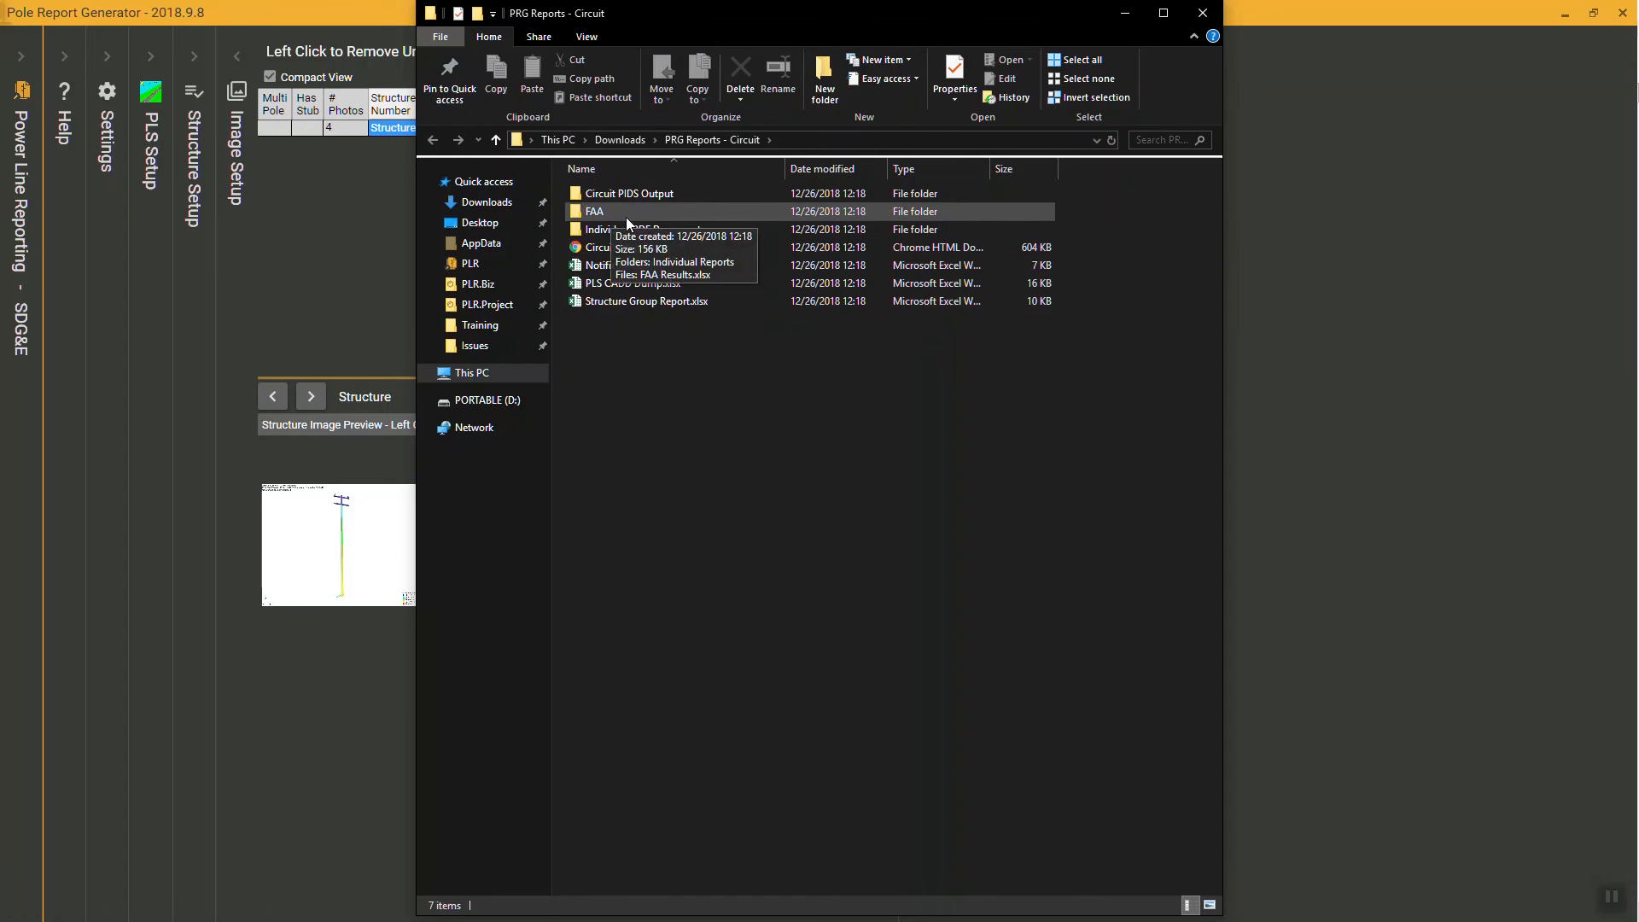
pyautogui.doubleClick(644, 248)
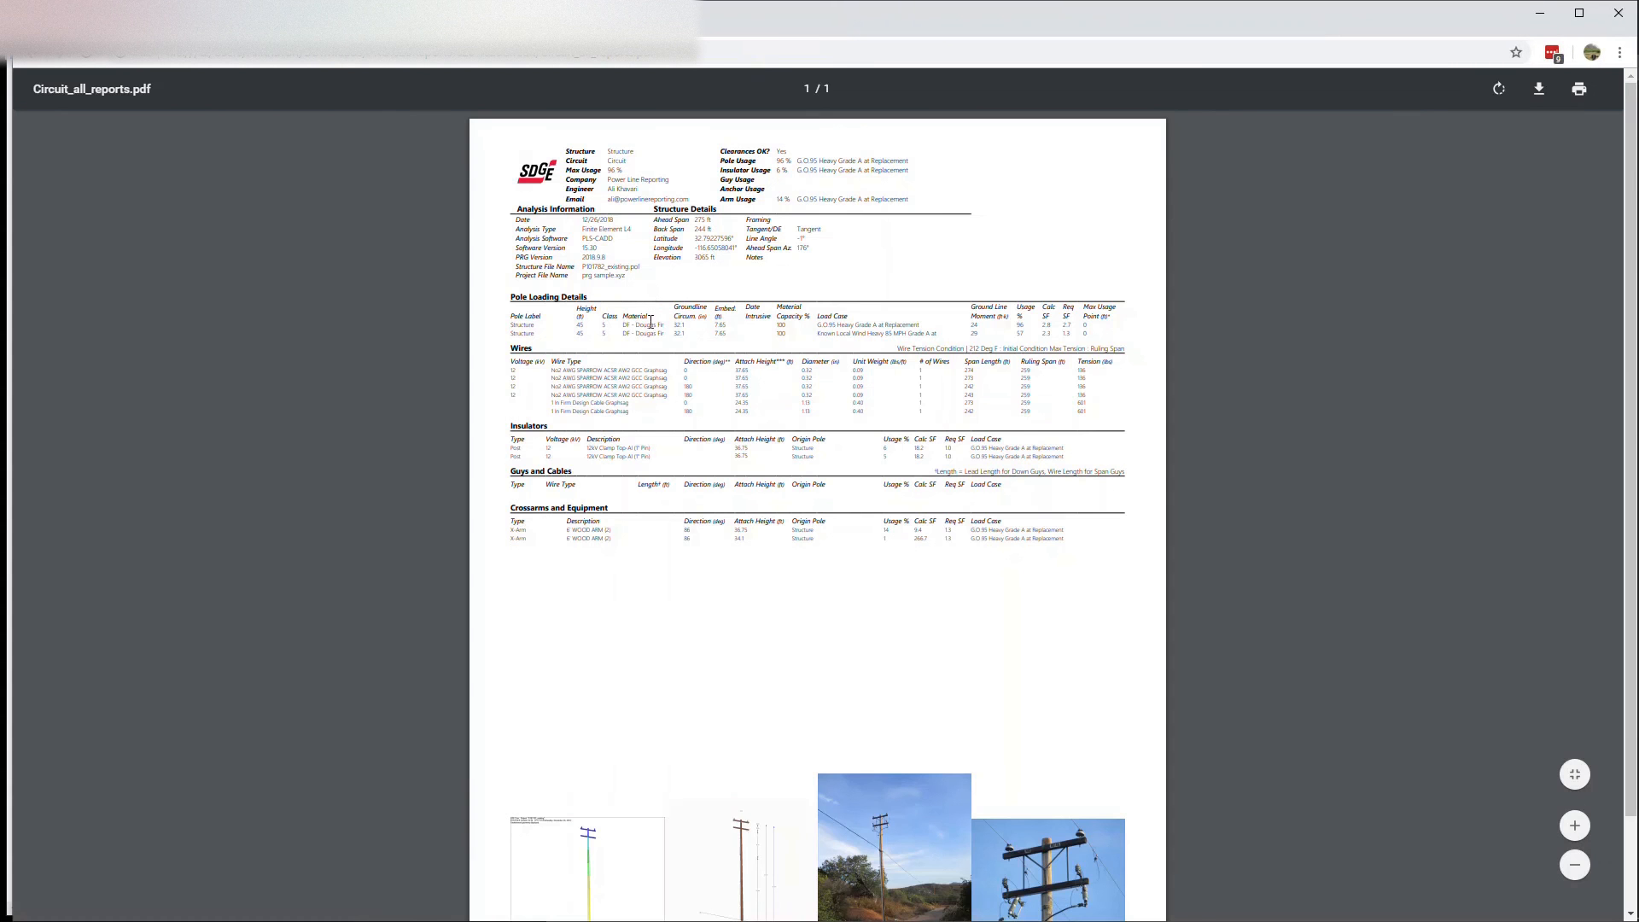
pyautogui.scroll(-2, 780, 439)
pyautogui.scroll(2, 785, 424)
pyautogui.keyDown('ctrl'); pyautogui.scroll(3, 680, 172); pyautogui.keyUp('ctrl')
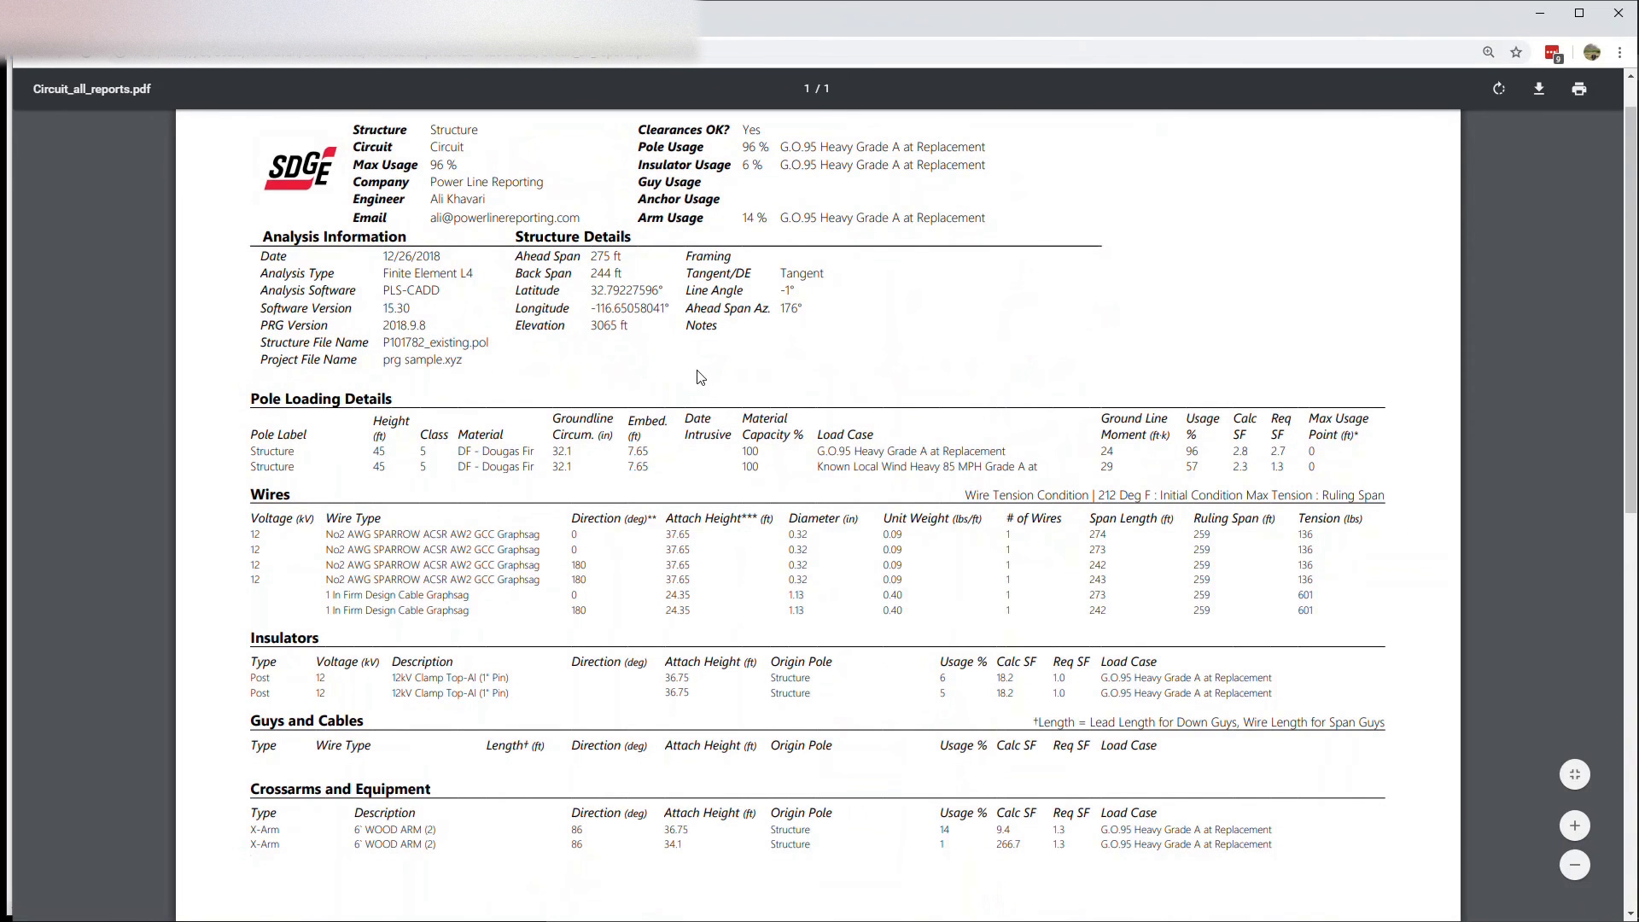
pyautogui.keyDown('ctrl'); pyautogui.scroll(-4, 713, 386); pyautogui.keyUp('ctrl')
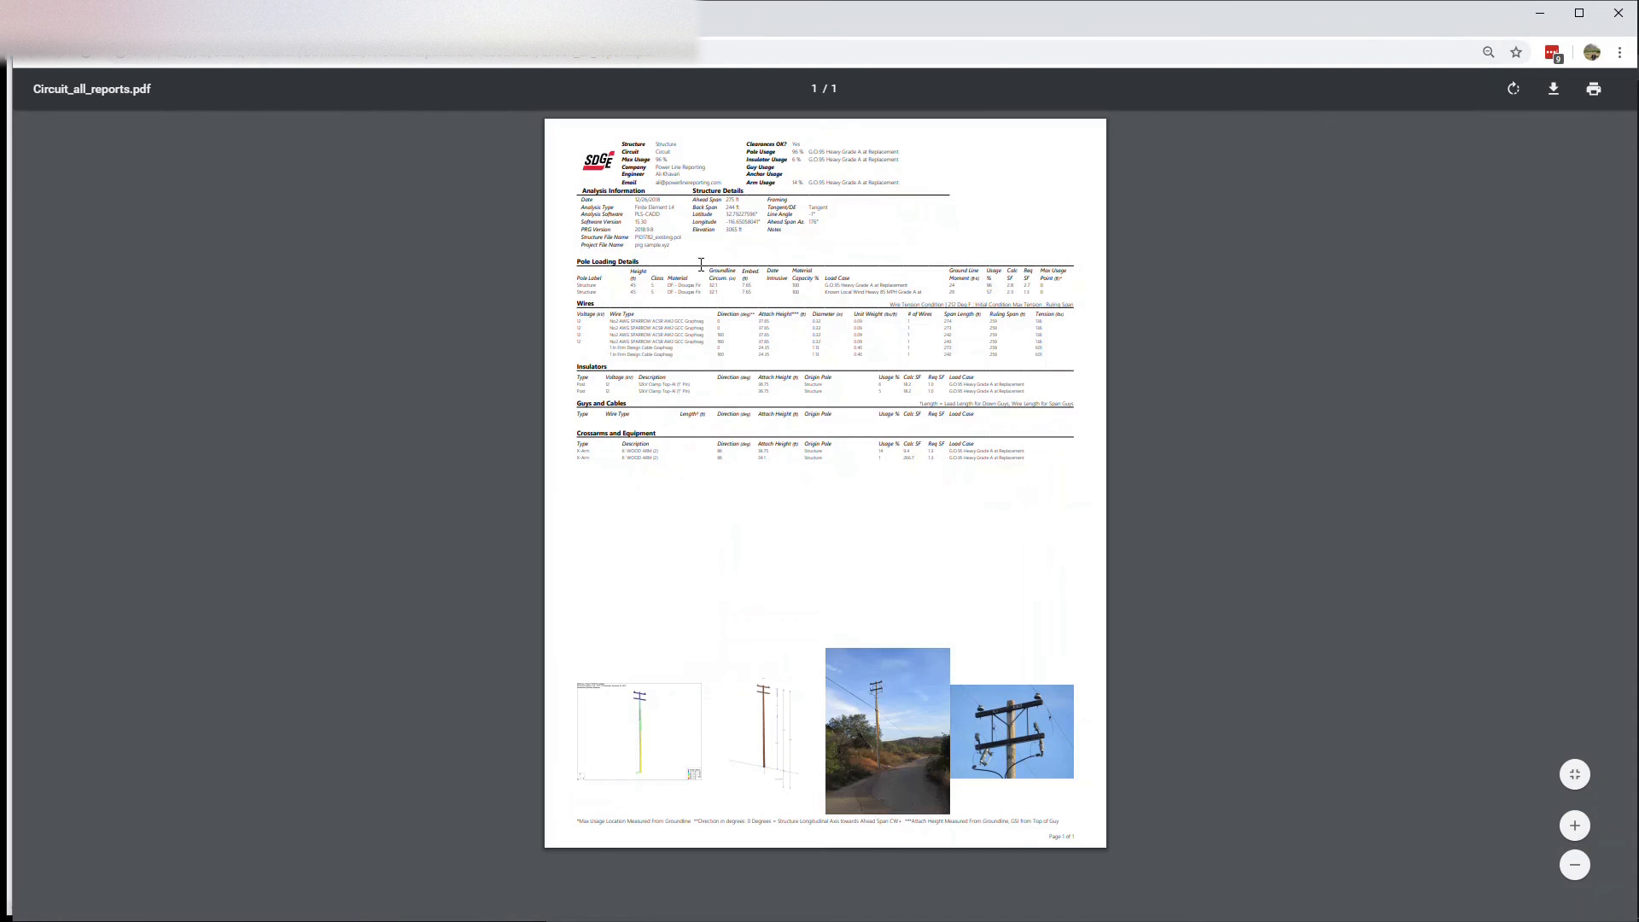
pyautogui.keyDown('ctrl'); pyautogui.scroll(2, 696, 194); pyautogui.keyUp('ctrl')
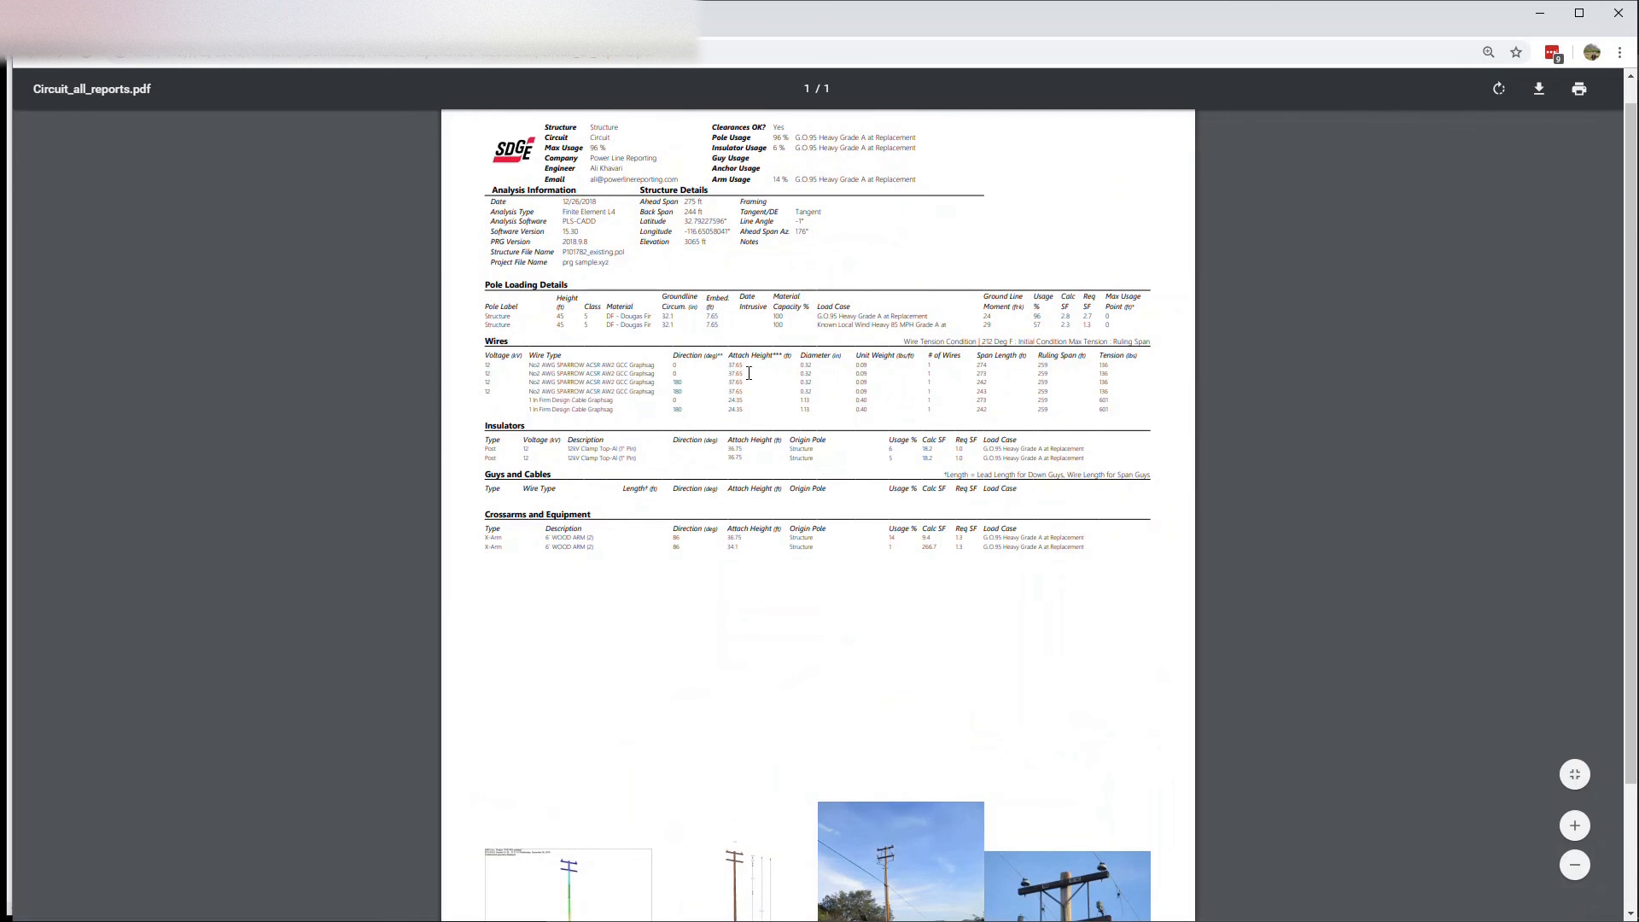
# Examine the usage diagram, dimensioned pole drawing and photos at the end of the PDF report, and return to the report folder.
pyautogui.scroll(-2, 720, 478)
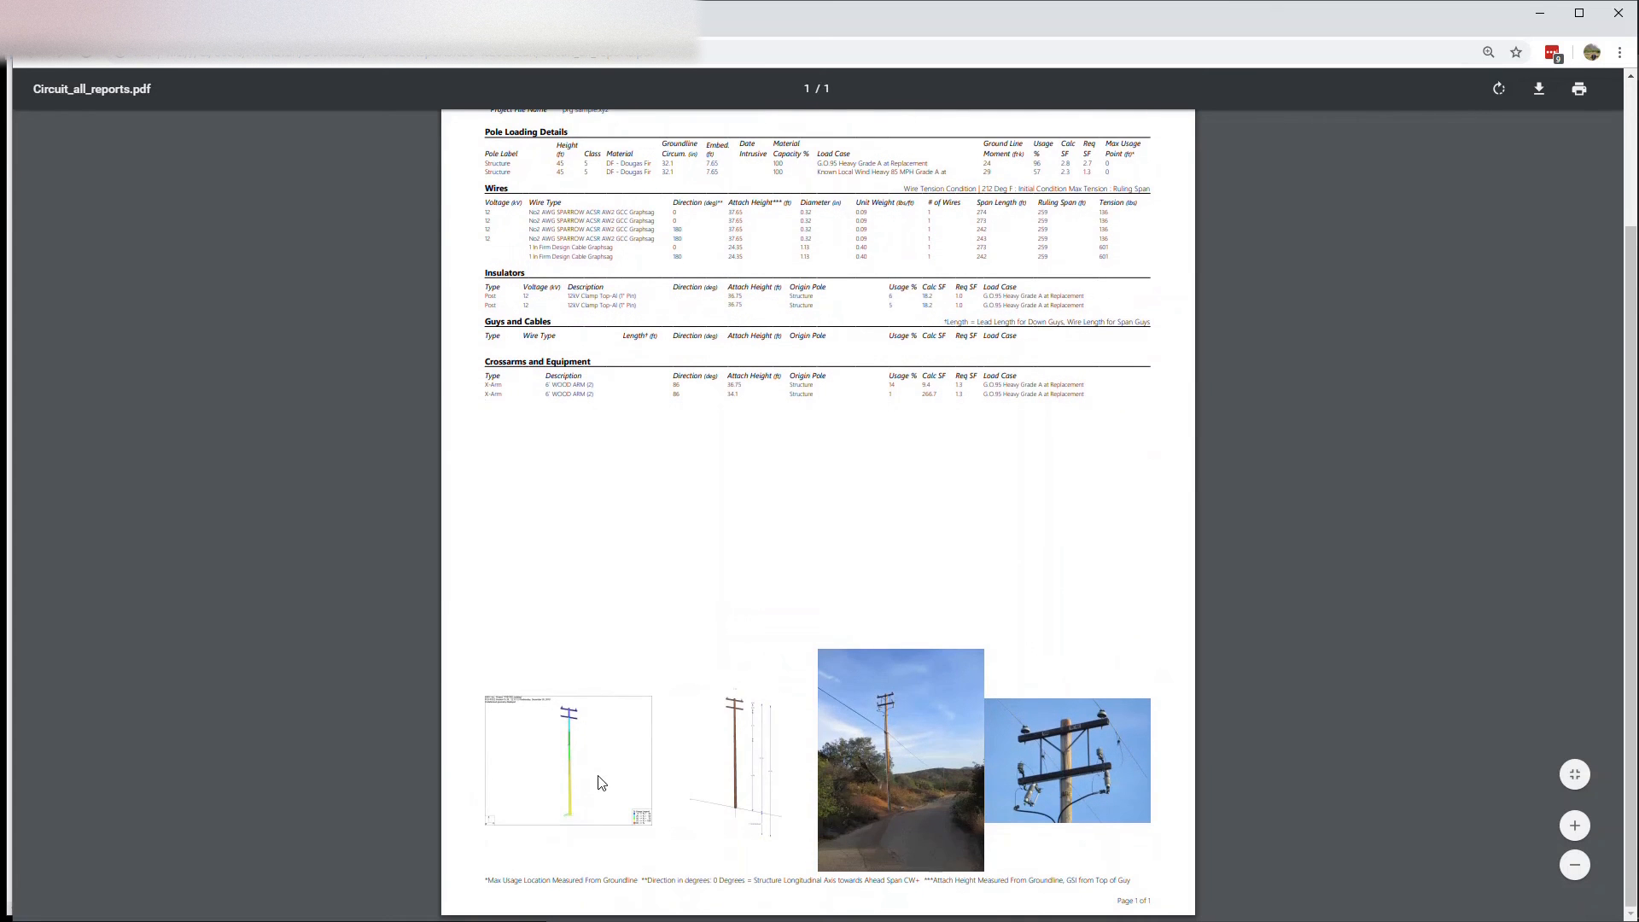
pyautogui.keyDown('ctrl'); pyautogui.scroll(3, 557, 802); pyautogui.keyUp('ctrl')
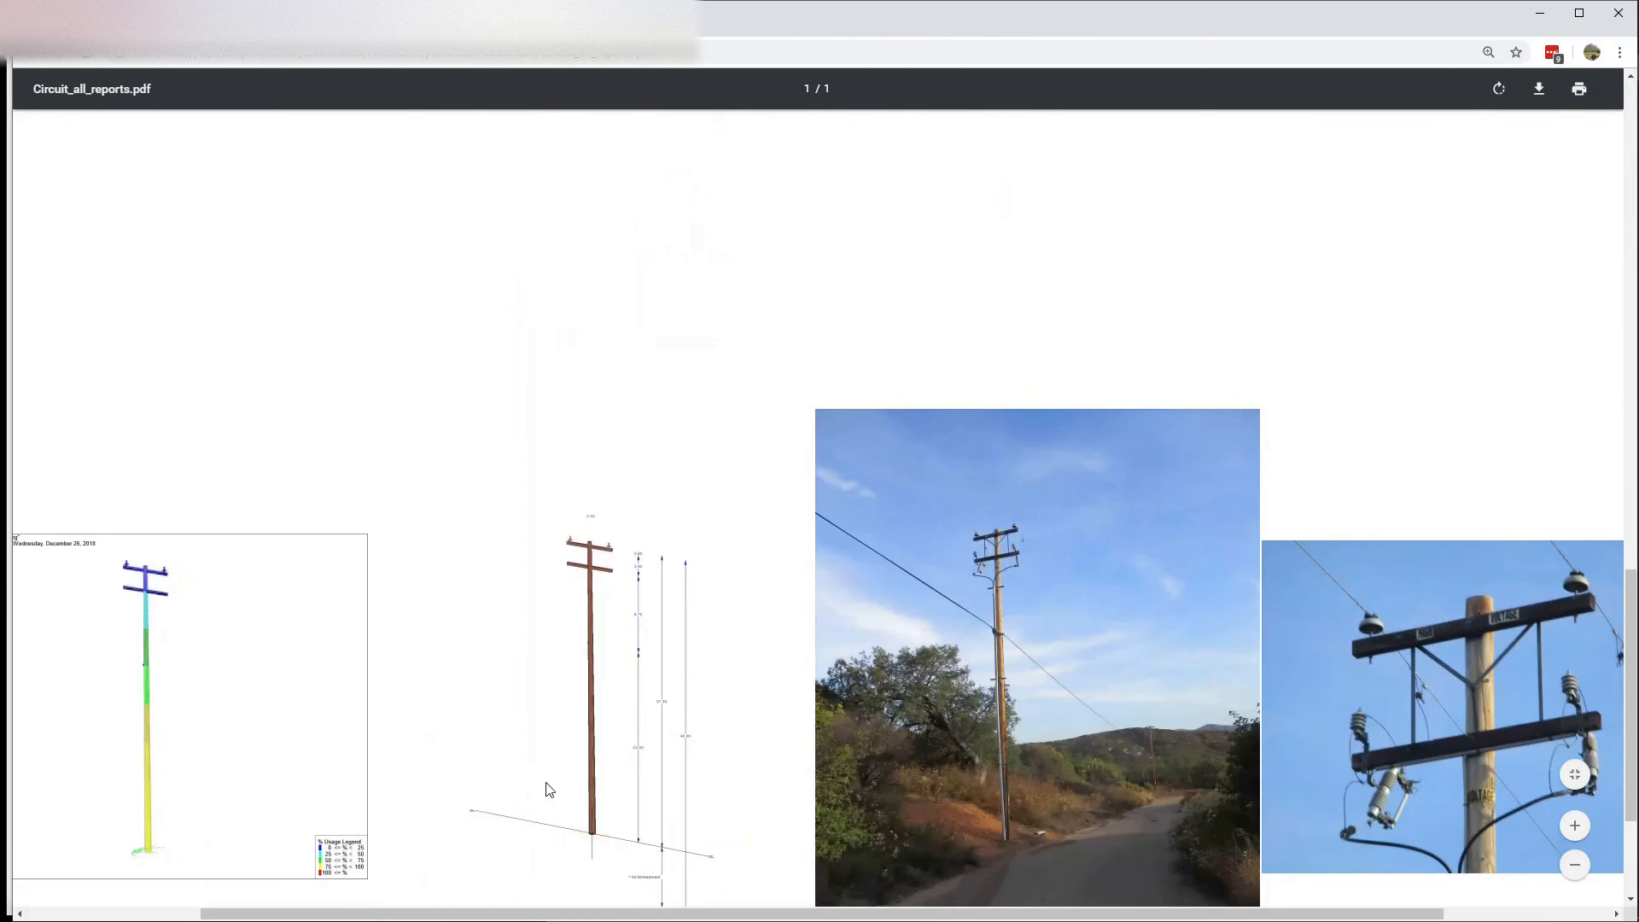
pyautogui.keyDown('ctrl'); pyautogui.scroll(1, 556, 793); pyautogui.keyUp('ctrl')
pyautogui.scroll(-2, 439, 740)
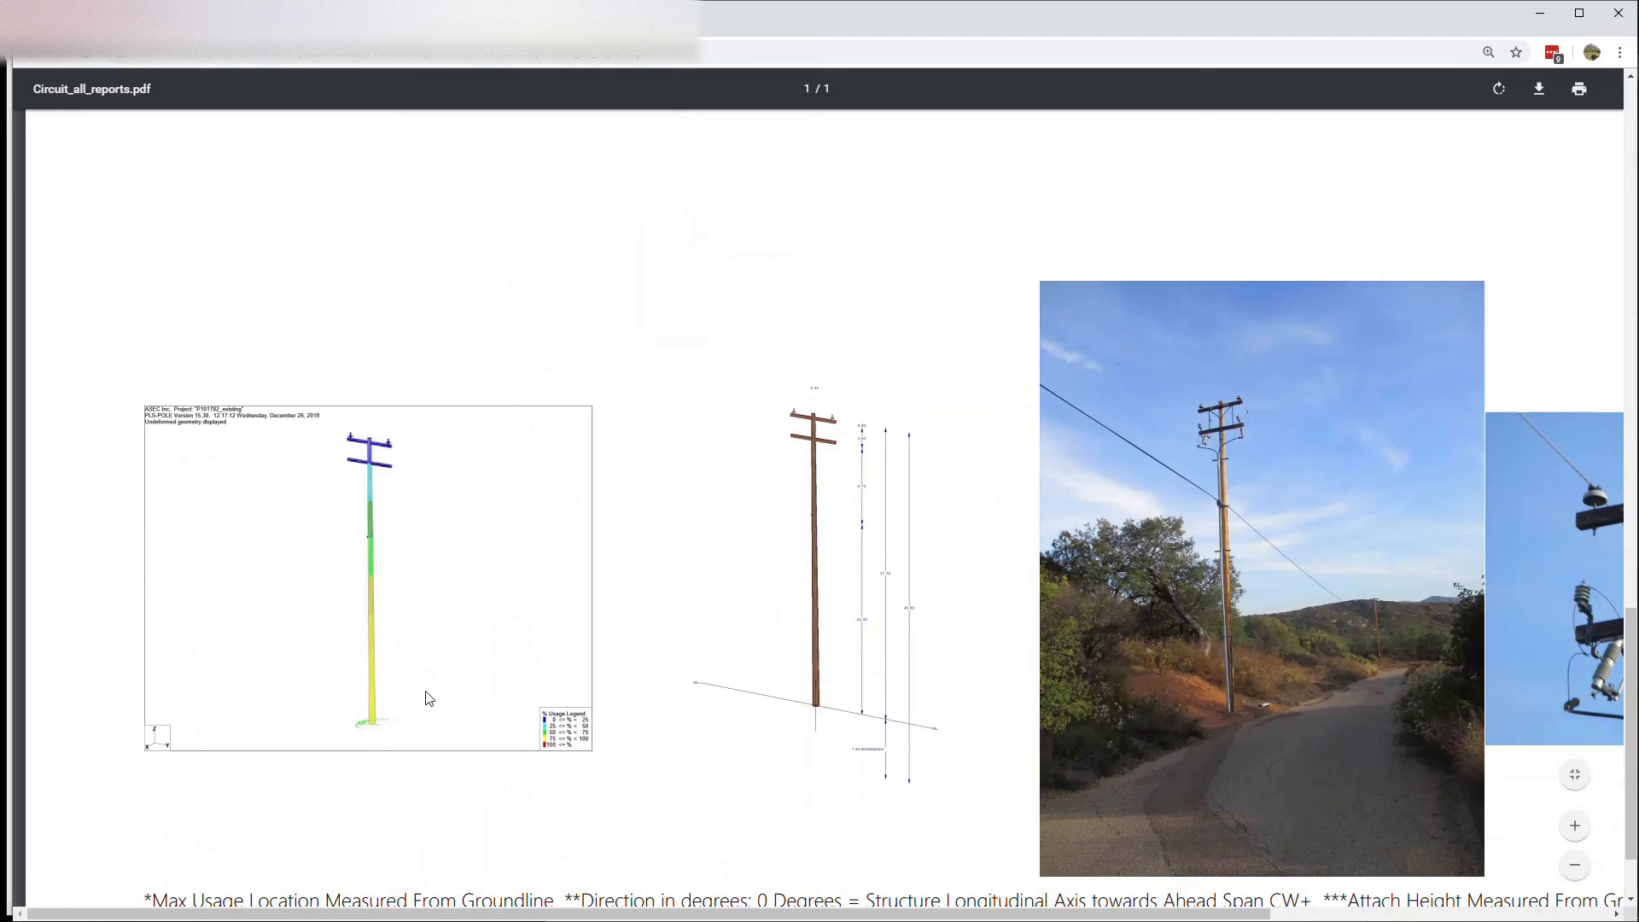
pyautogui.keyDown('ctrl'); pyautogui.scroll(2, 892, 656); pyautogui.keyUp('ctrl')
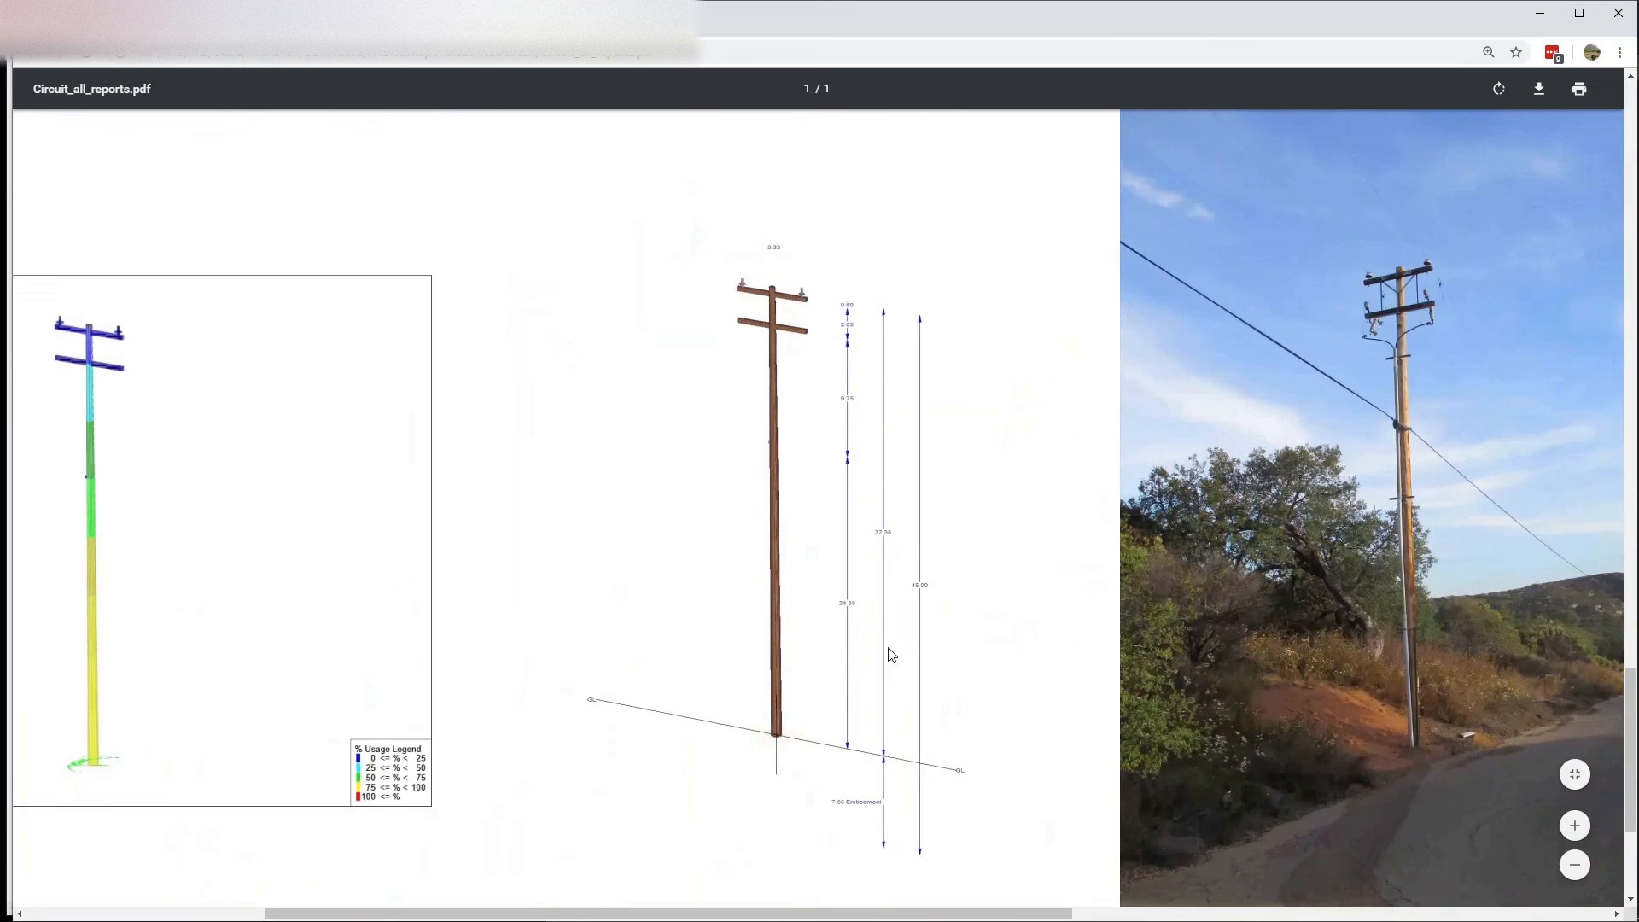
pyautogui.scroll(-1, 797, 505)
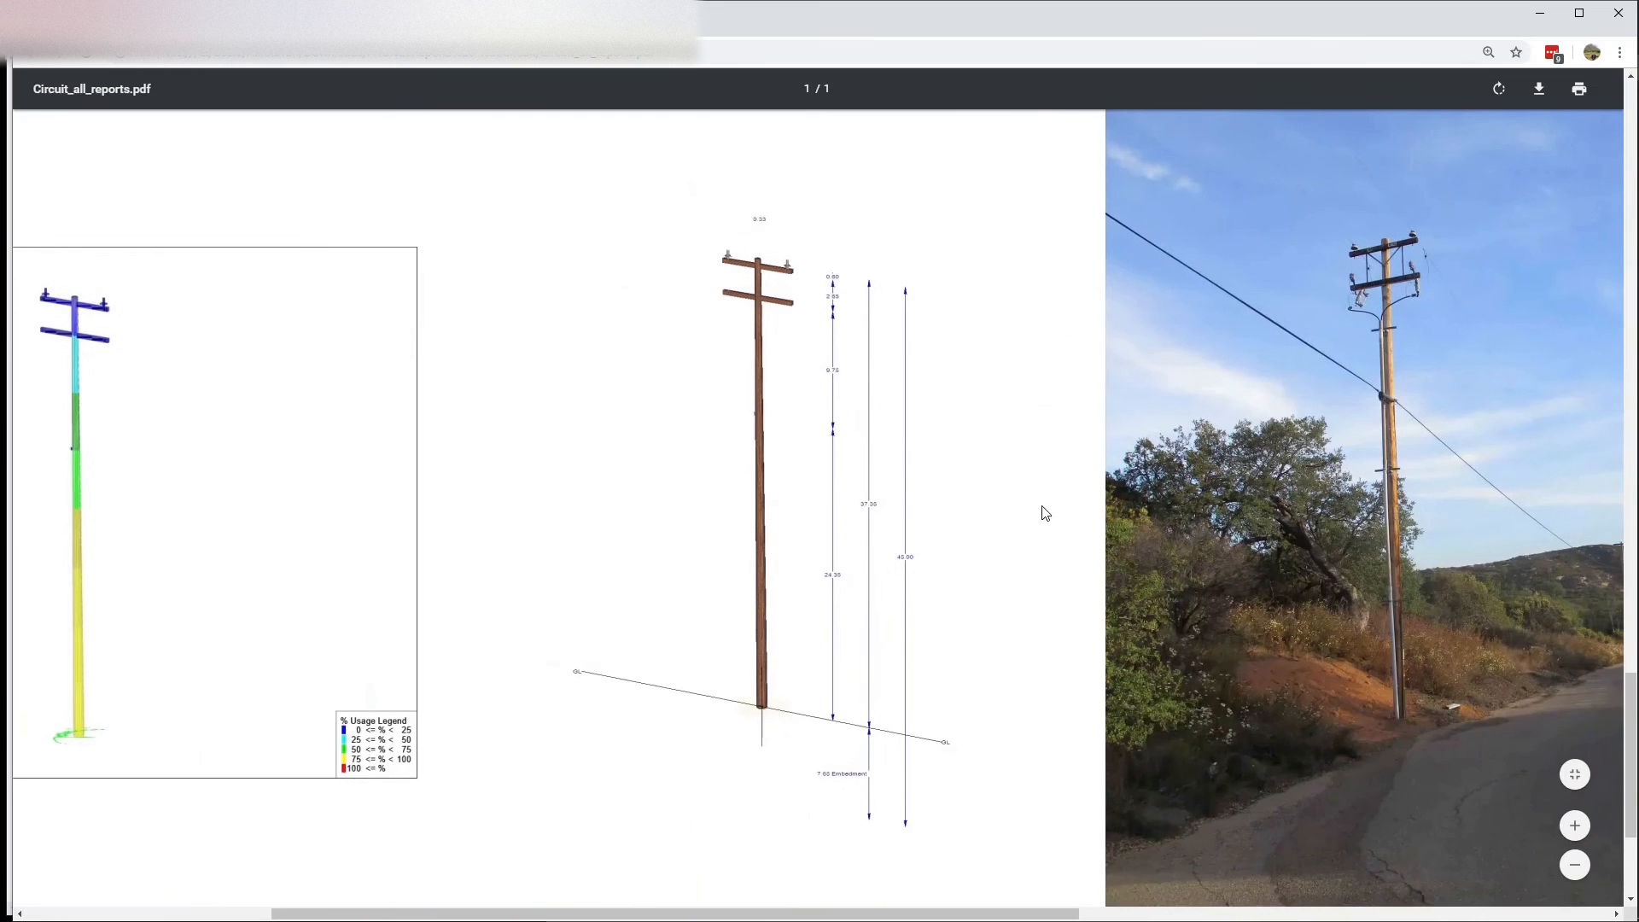
pyautogui.hscroll(10, 1079, 519)
pyautogui.keyDown('ctrl'); pyautogui.scroll(-4, 1028, 417); pyautogui.keyUp('ctrl')
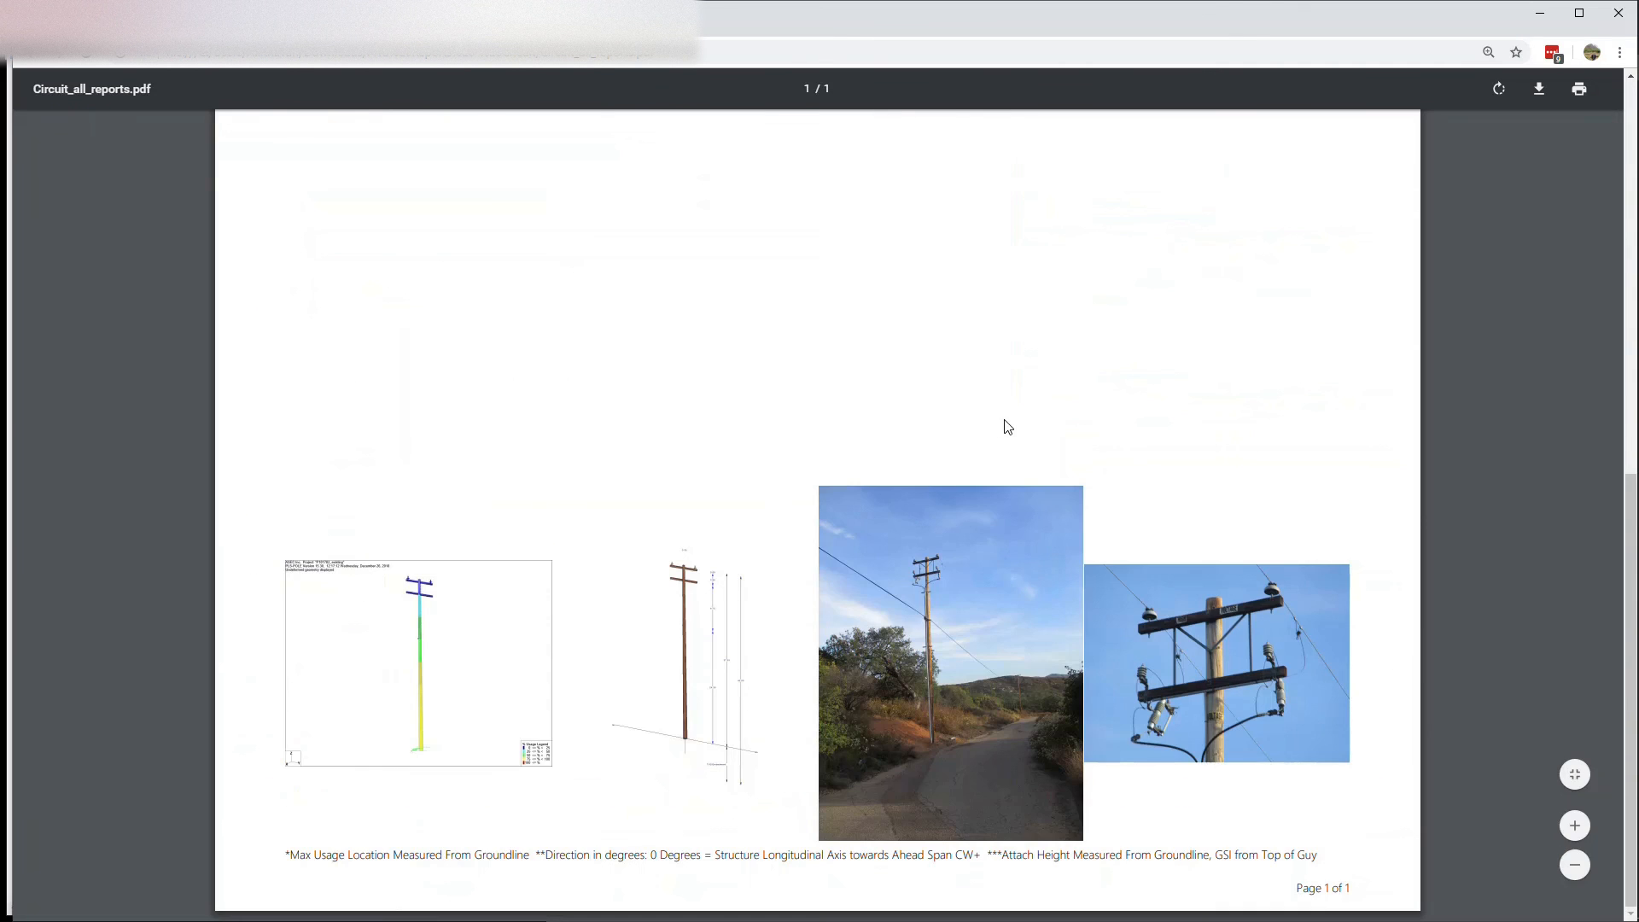
pyautogui.press('ctrl+super+Left')
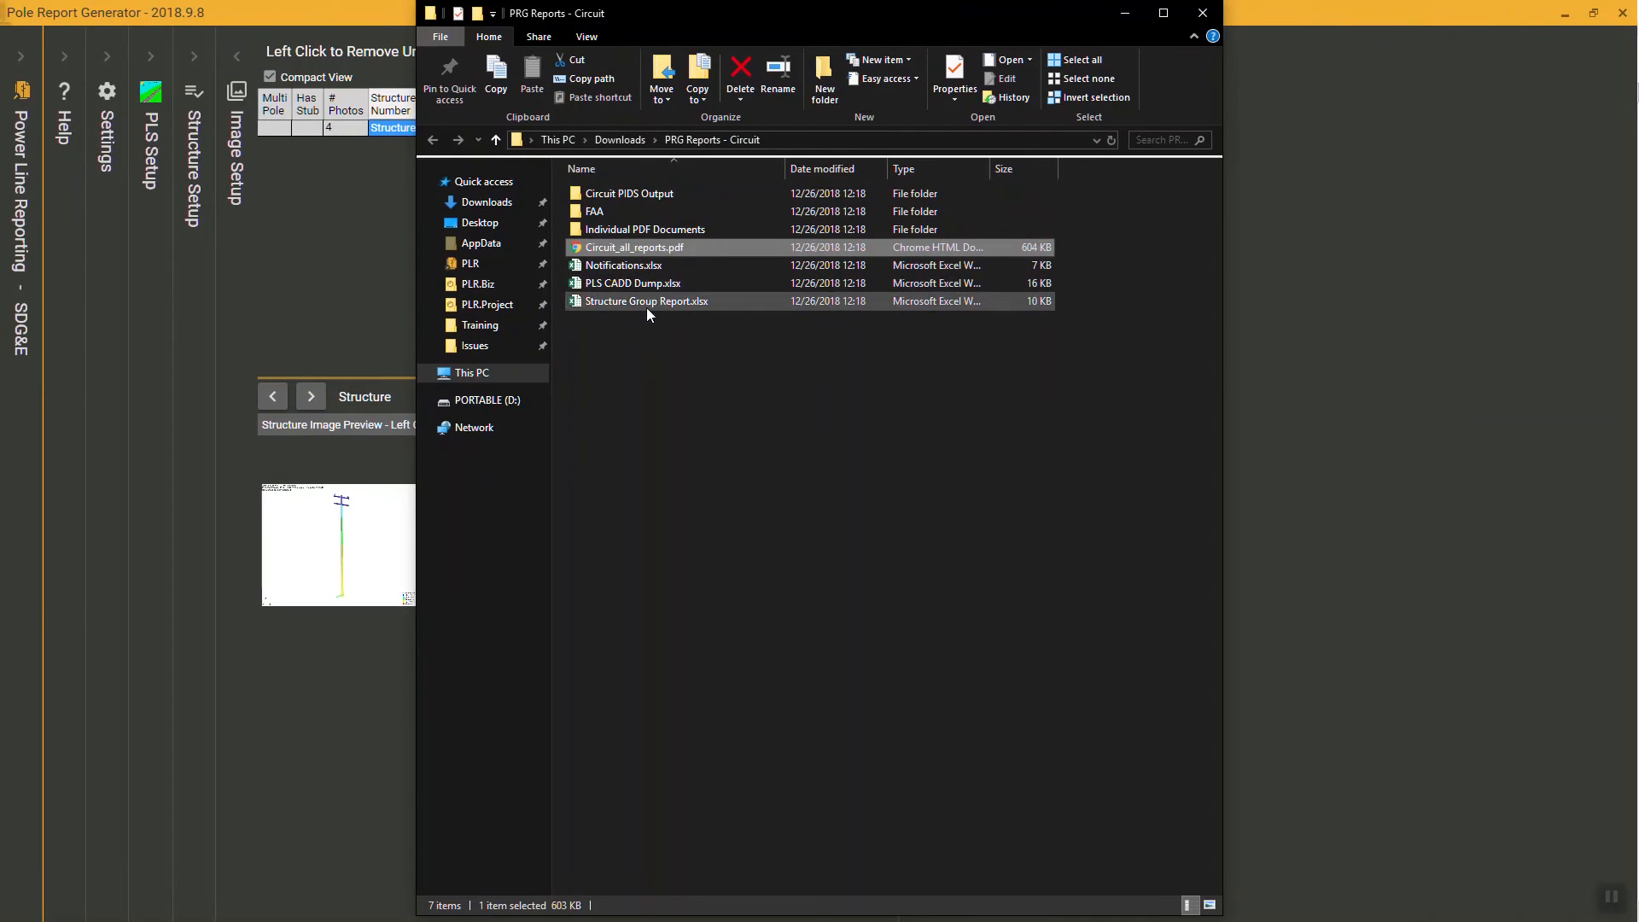
# Open Notifications.xlsx, read the structure's fire threat and FAA warnings, and close the workbook.
pyautogui.doubleClick(663, 266)
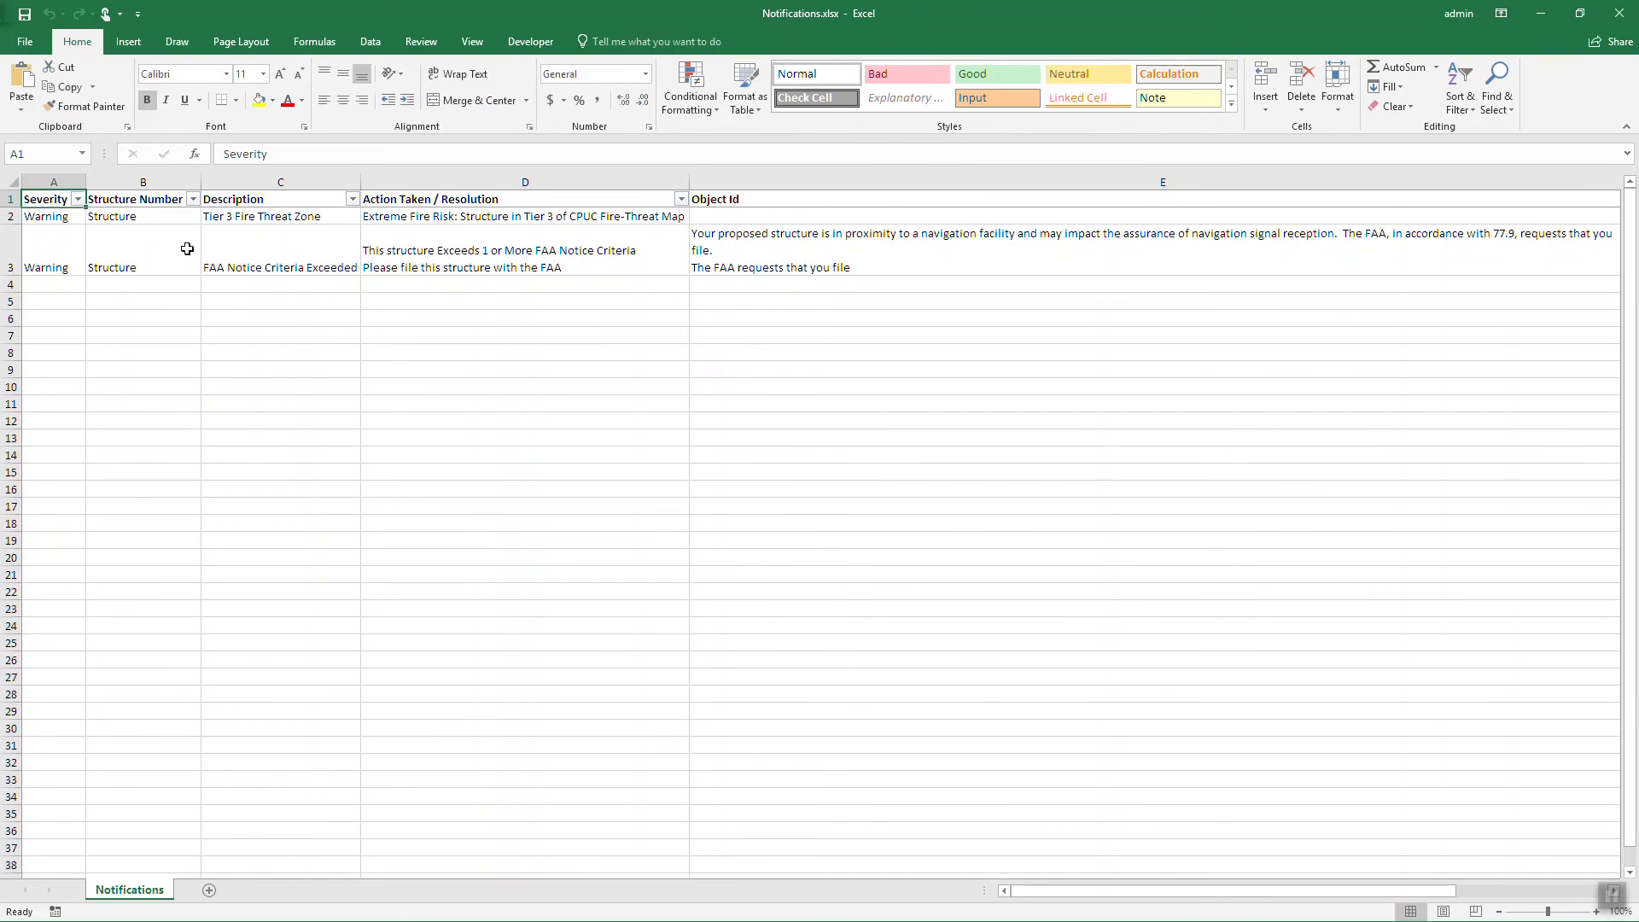
pyautogui.click(52, 229)
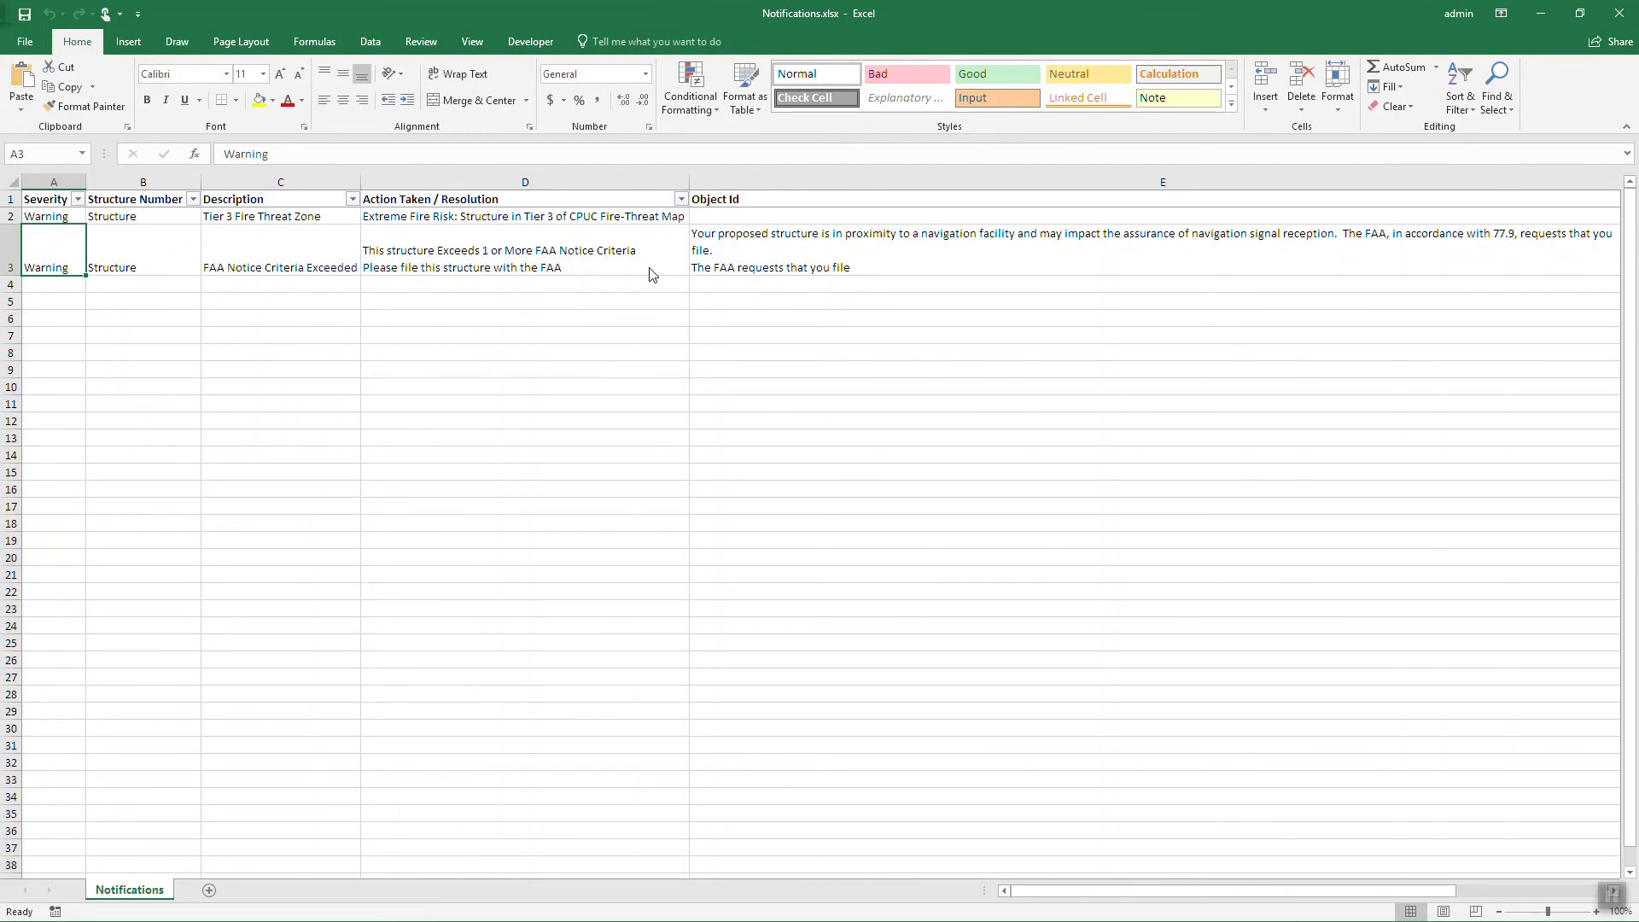
pyautogui.hotkey('alt', 'F4')
# Open PLS CADD Dump.xlsx and look through its sheets from StructureInfo to Equipment.
pyautogui.doubleClick(684, 288)
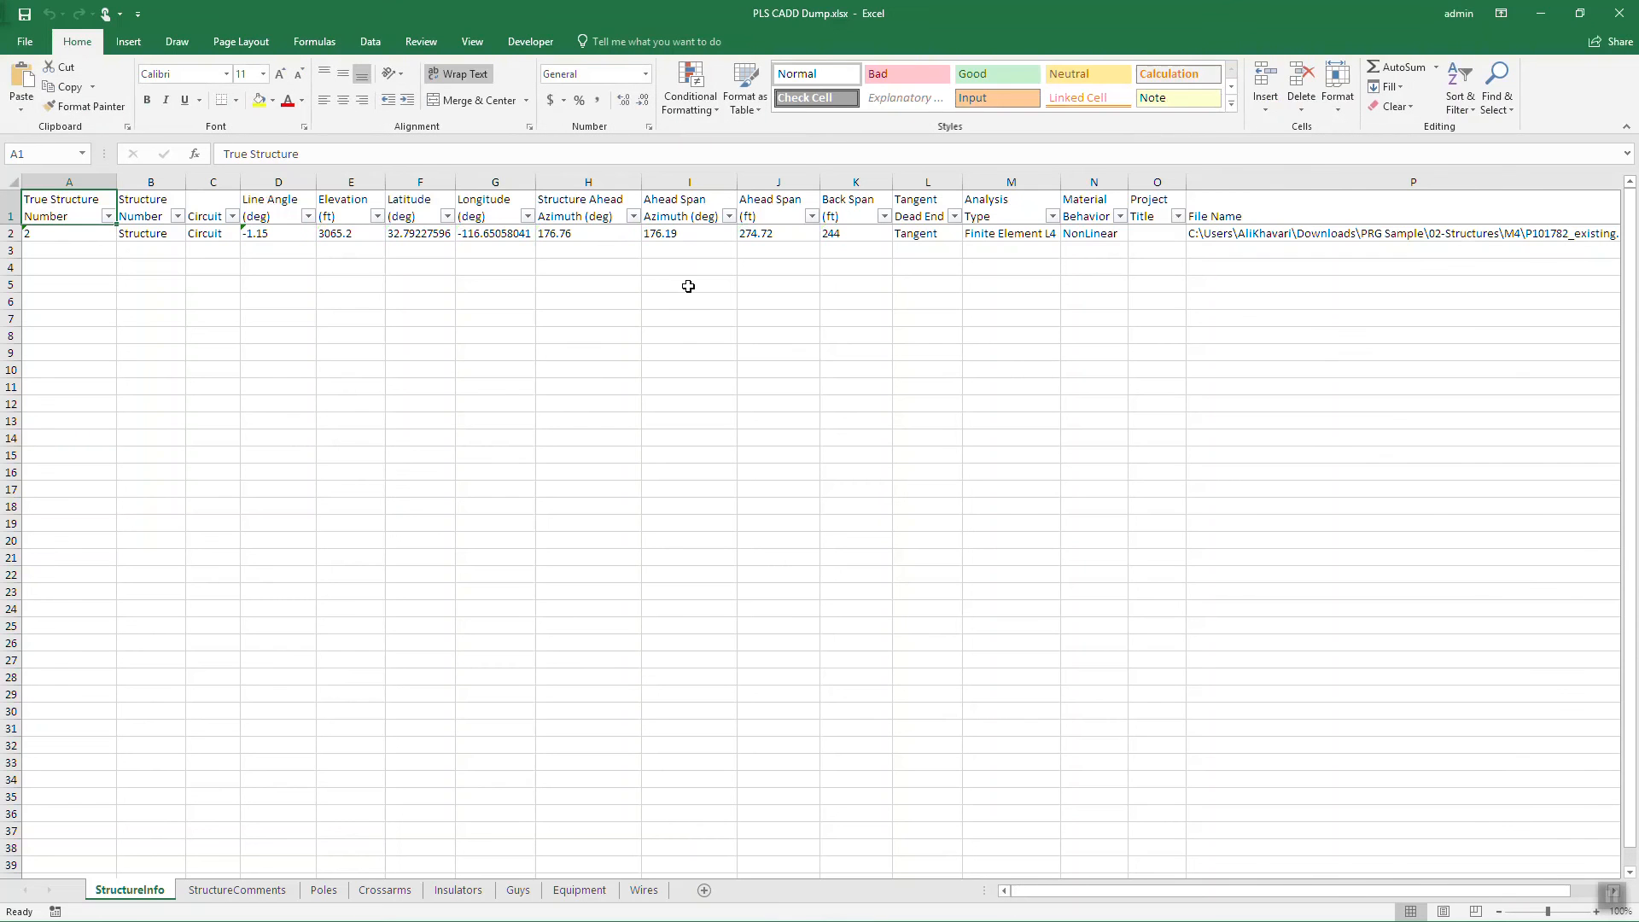
pyautogui.click(231, 893)
pyautogui.click(325, 895)
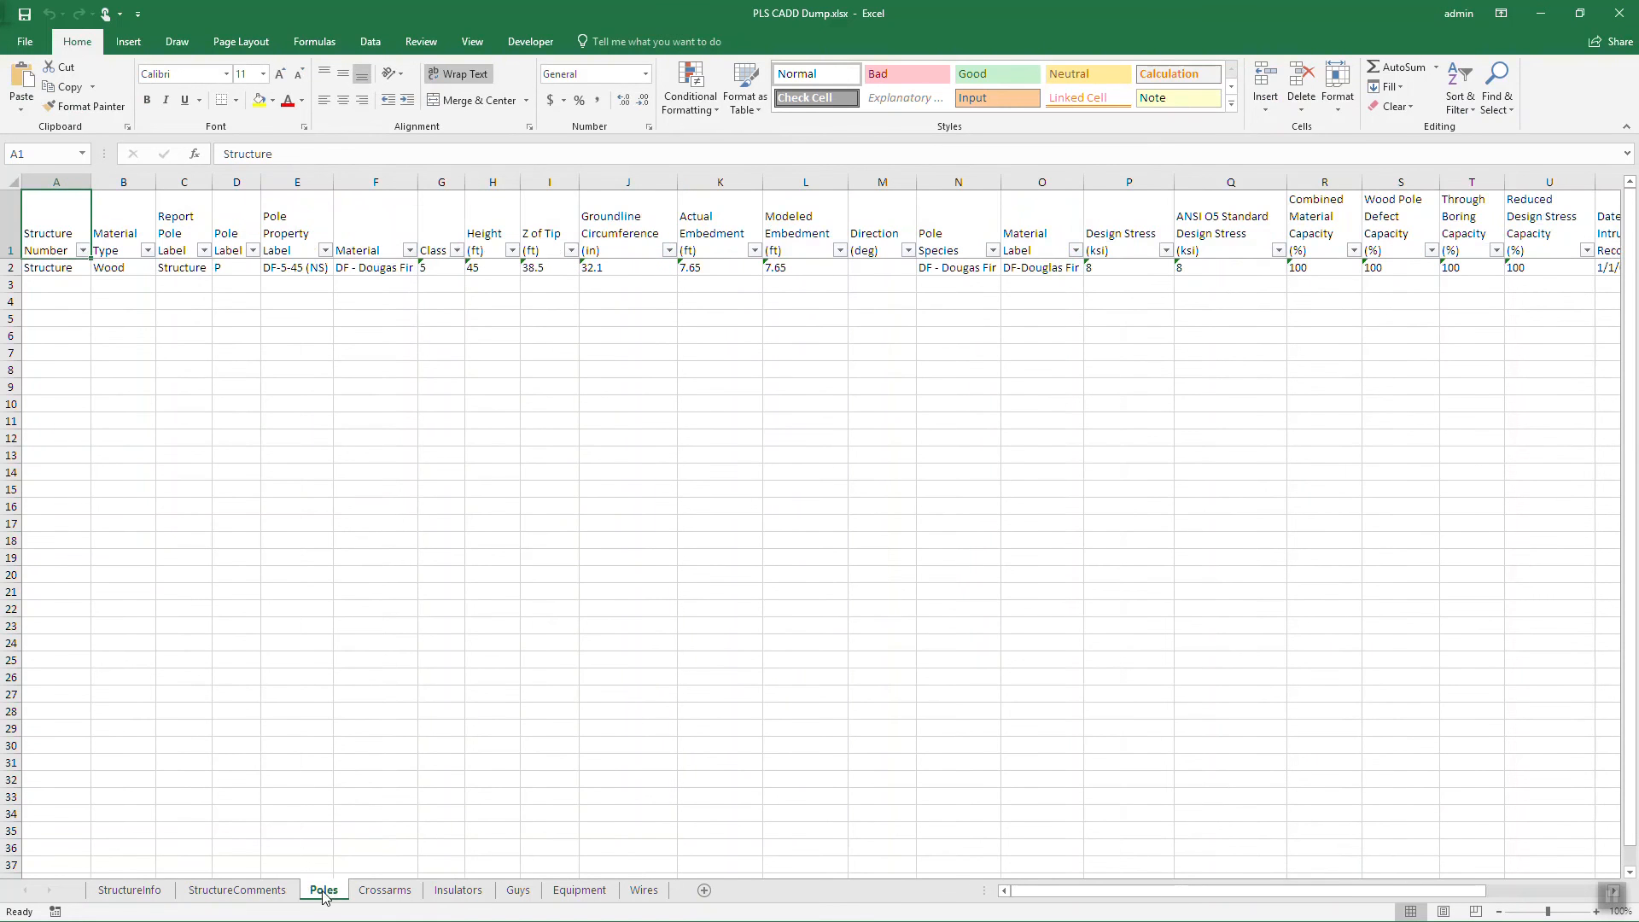
pyautogui.click(391, 892)
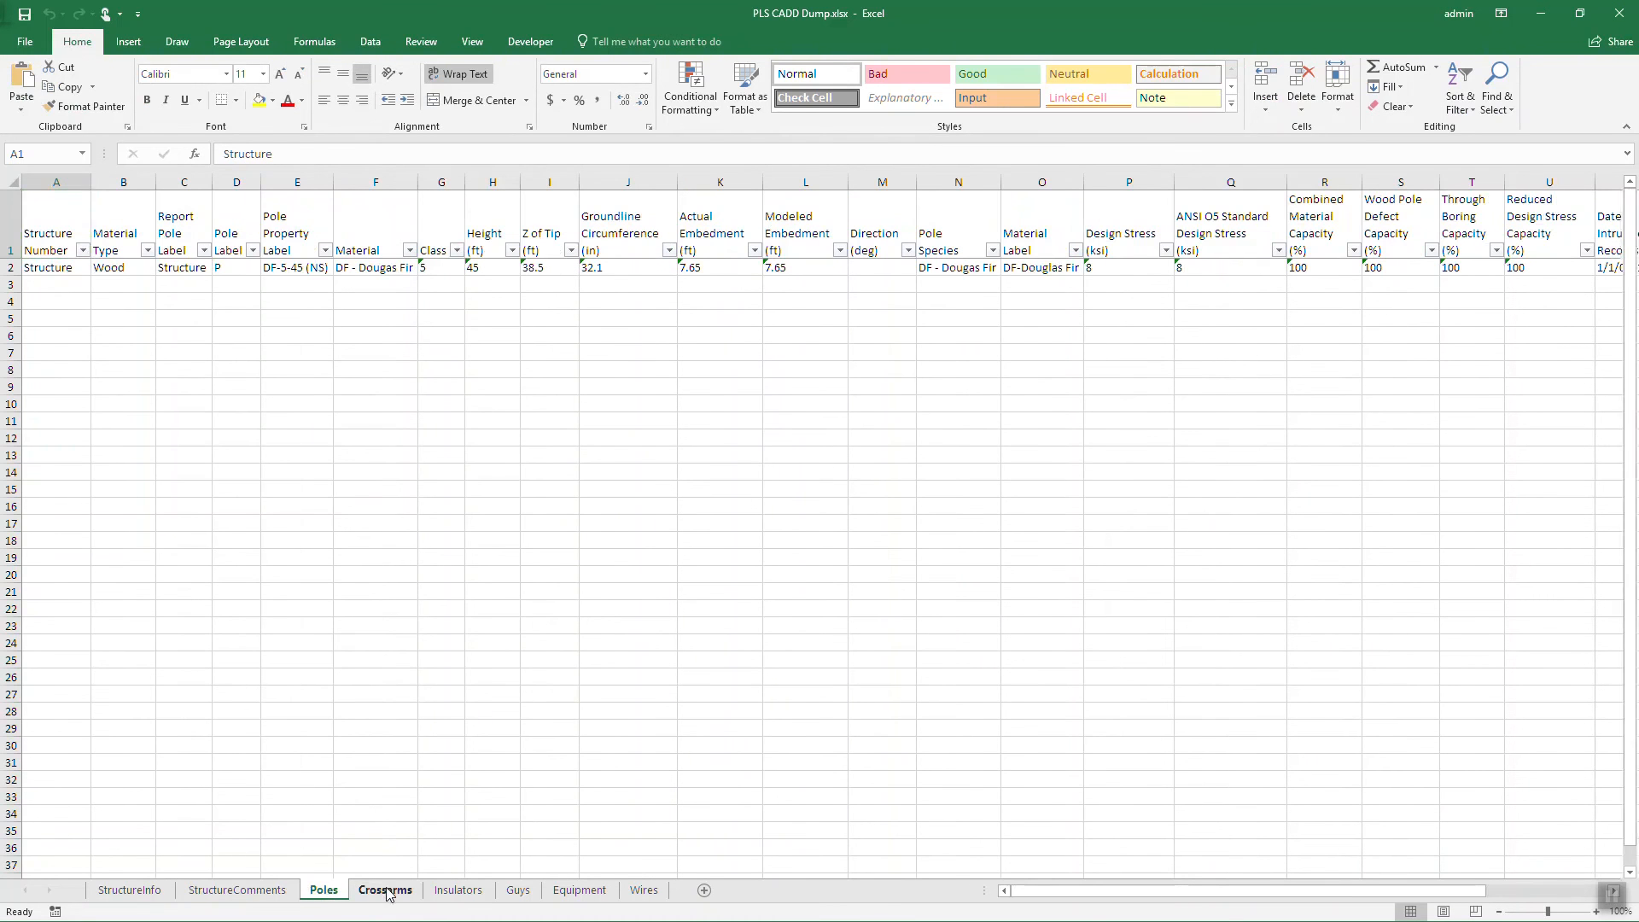
pyautogui.click(455, 892)
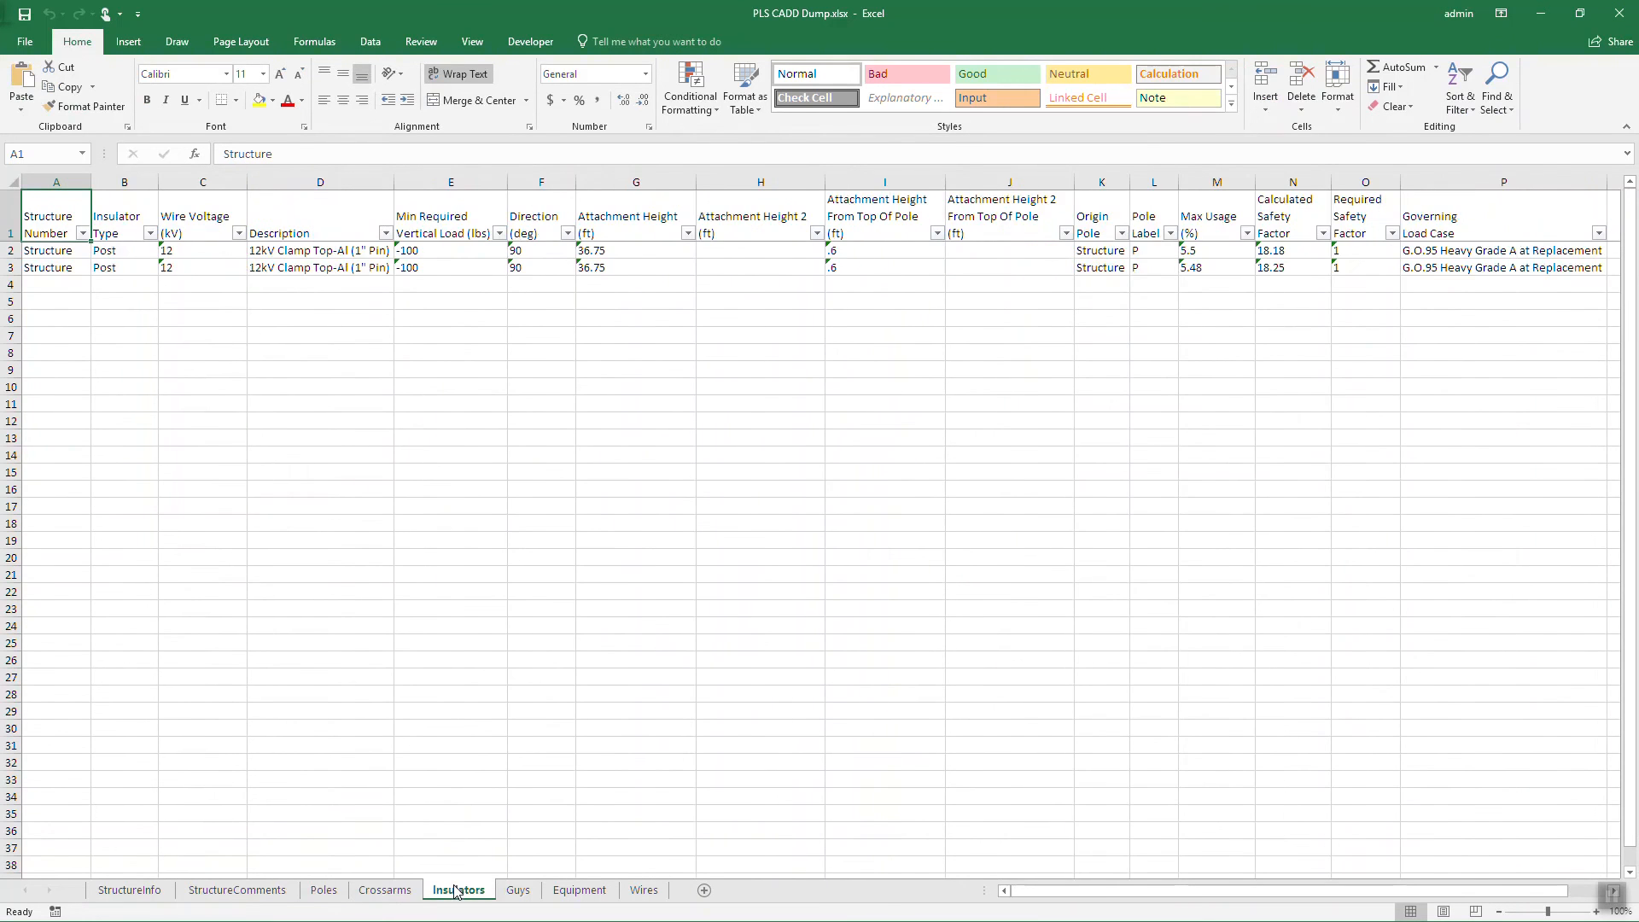
pyautogui.click(517, 890)
pyautogui.click(581, 897)
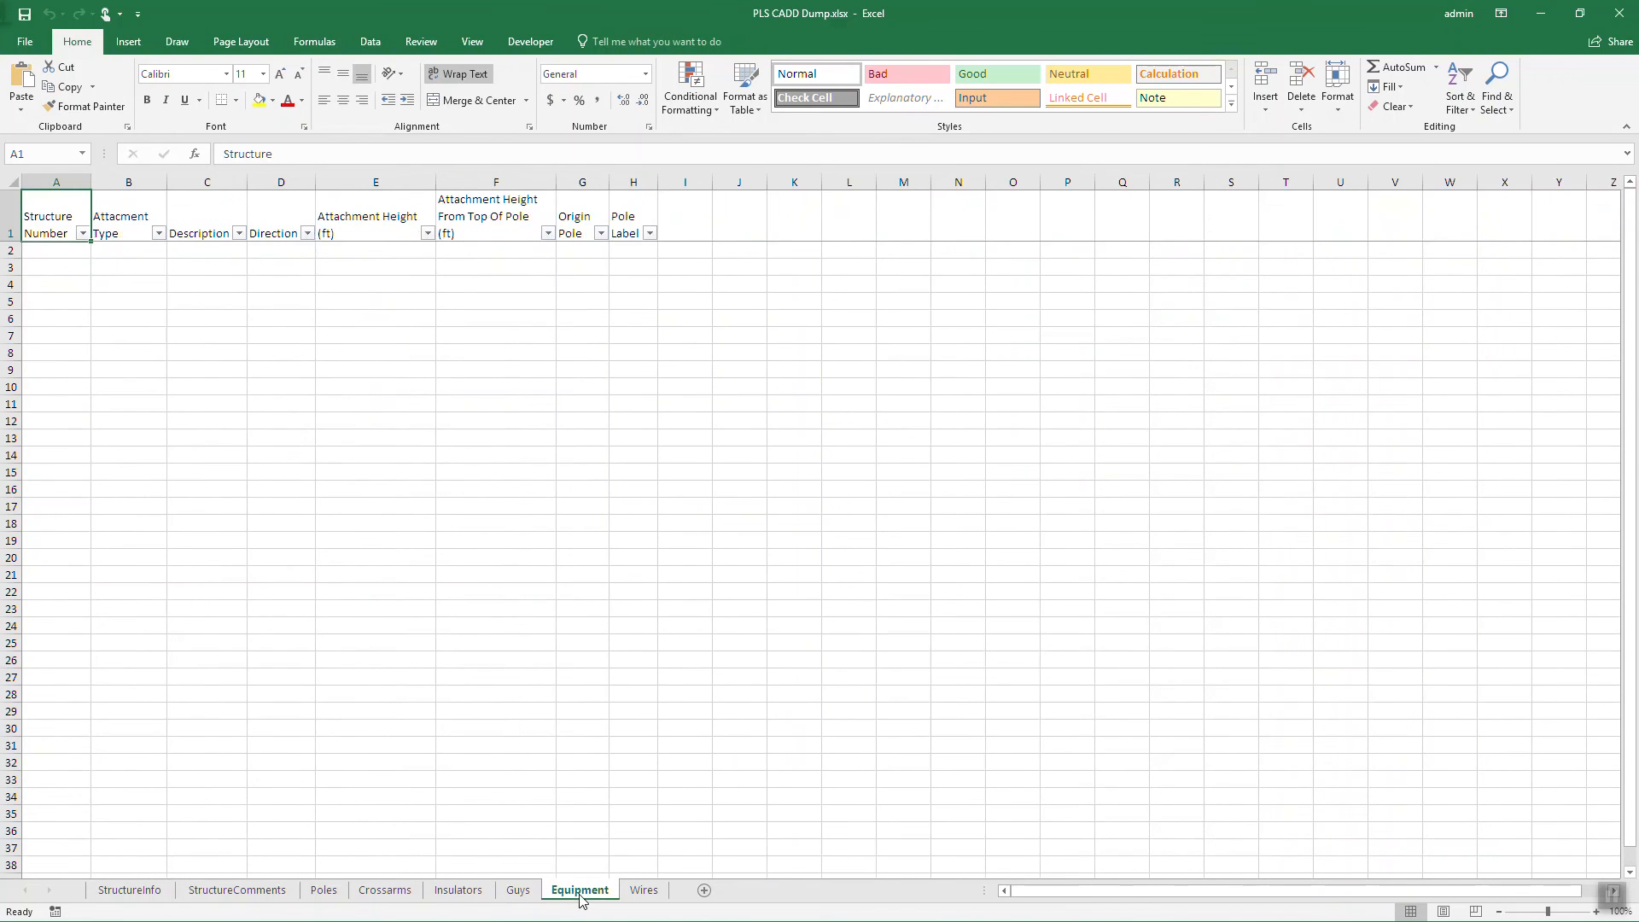
# Review the Crossarms and Poles sheets again, and close the workbook and the report folder.
pyautogui.click(367, 896)
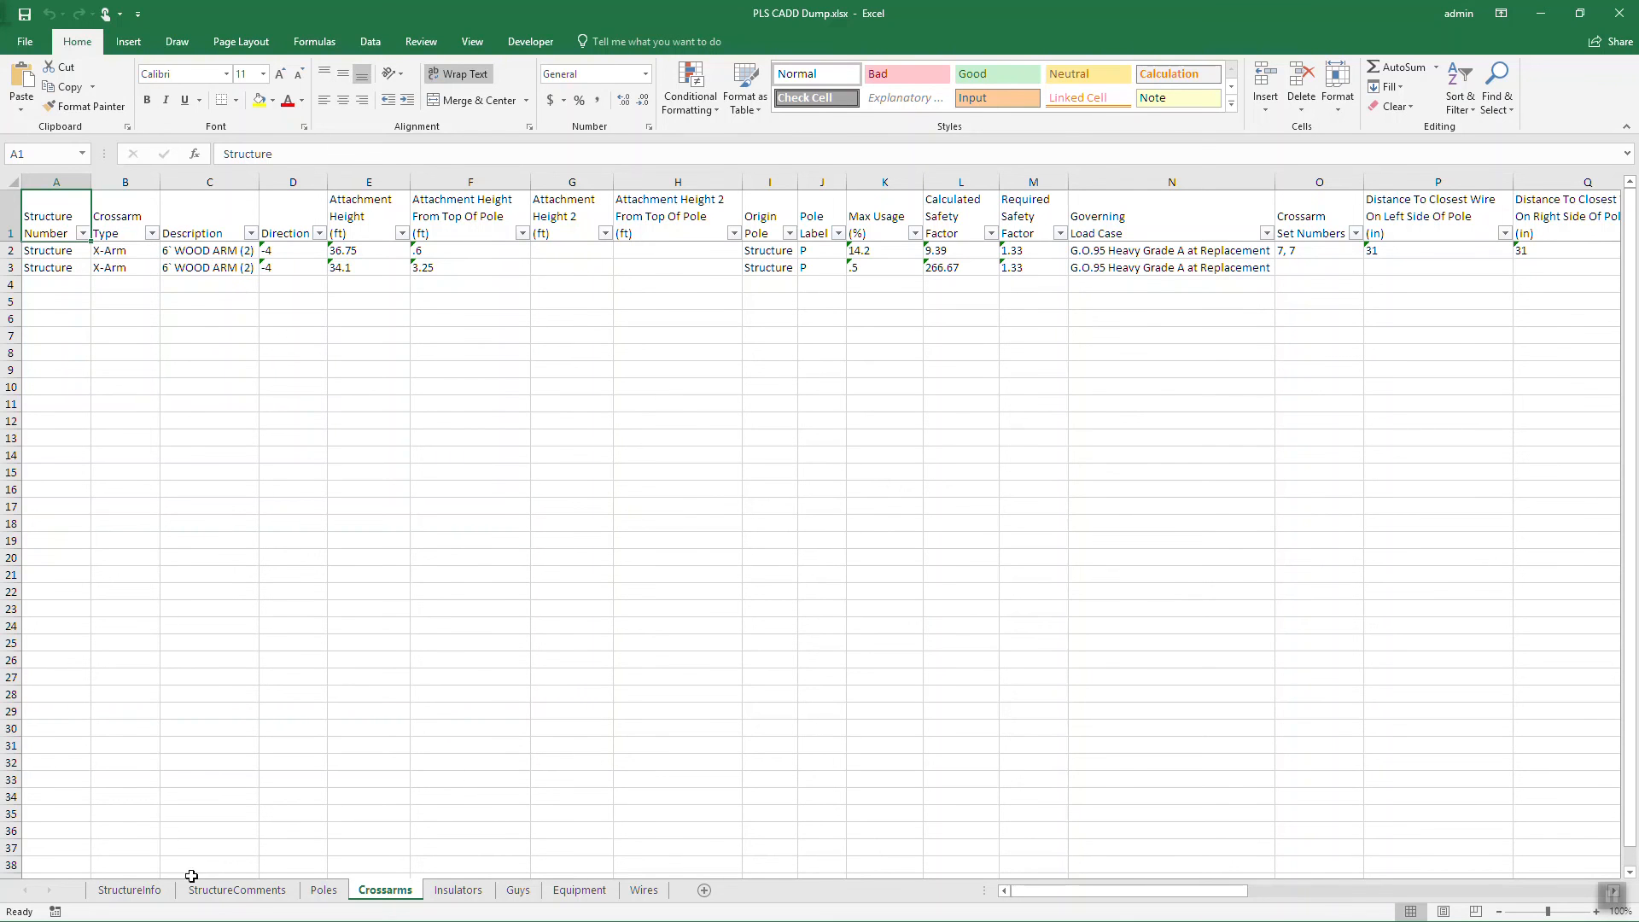
pyautogui.click(320, 892)
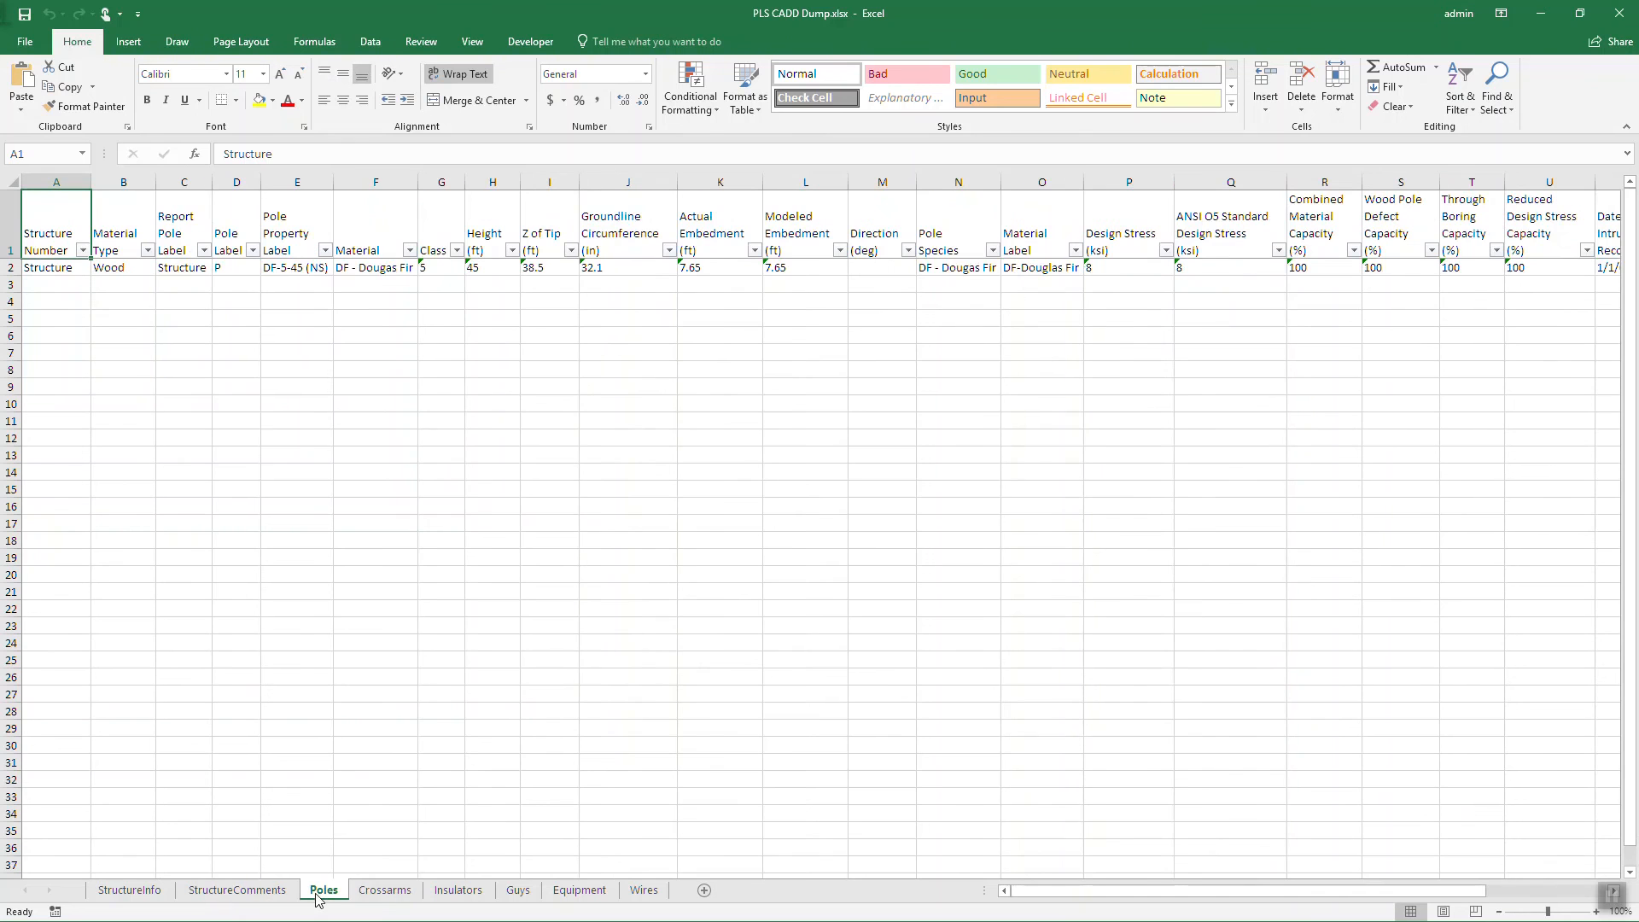
pyautogui.click(384, 896)
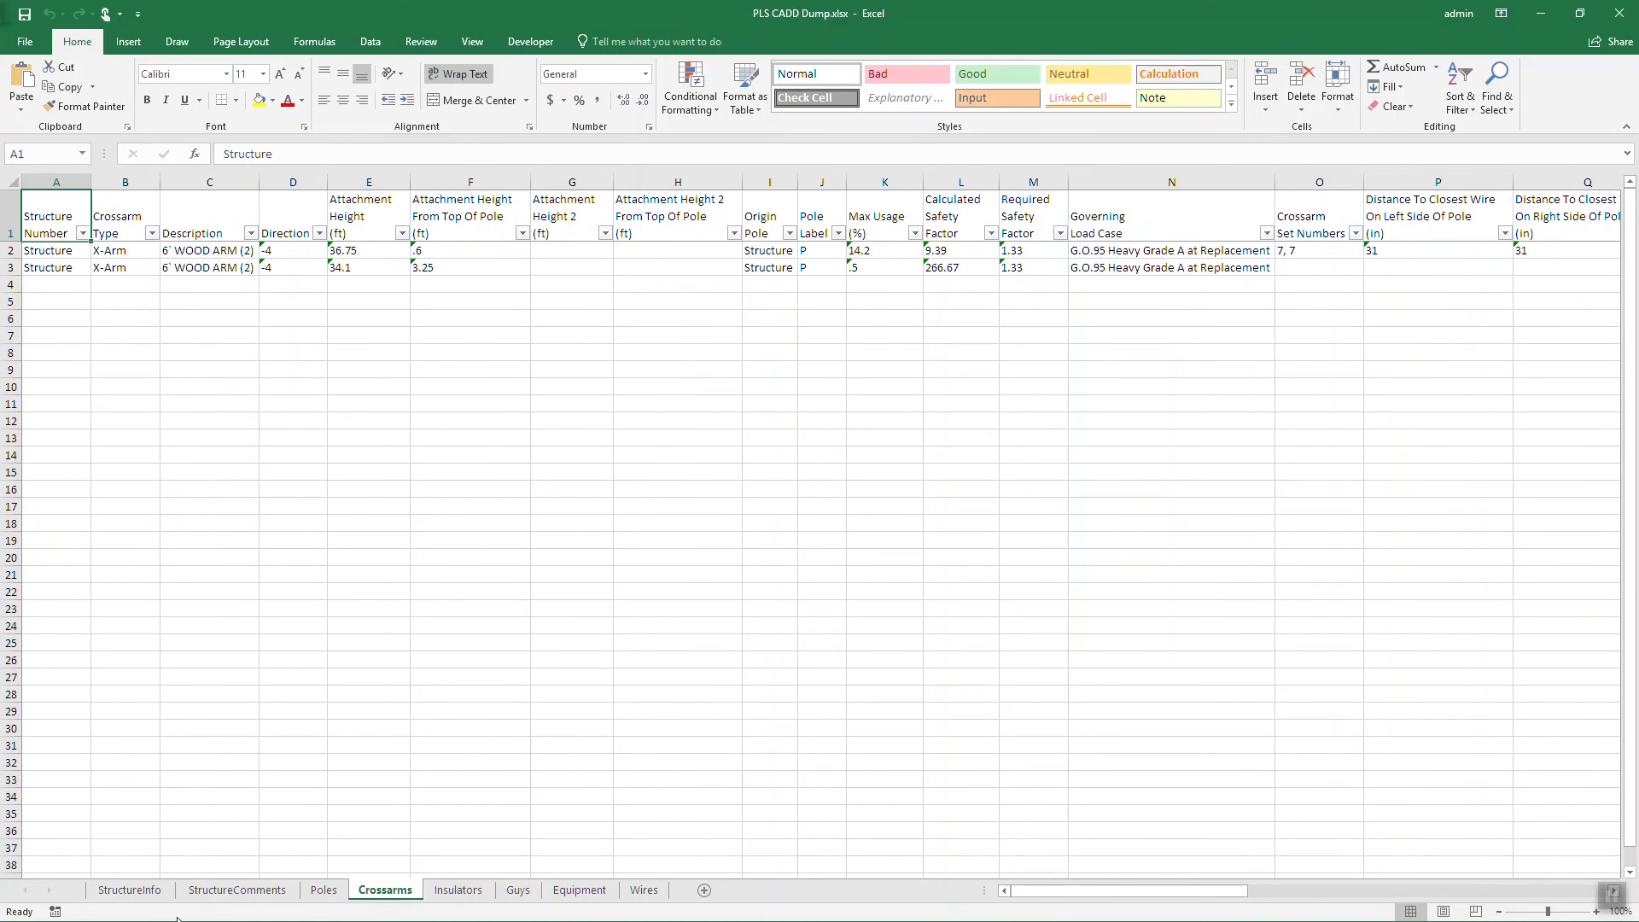
pyautogui.hotkey('alt', 'F4')
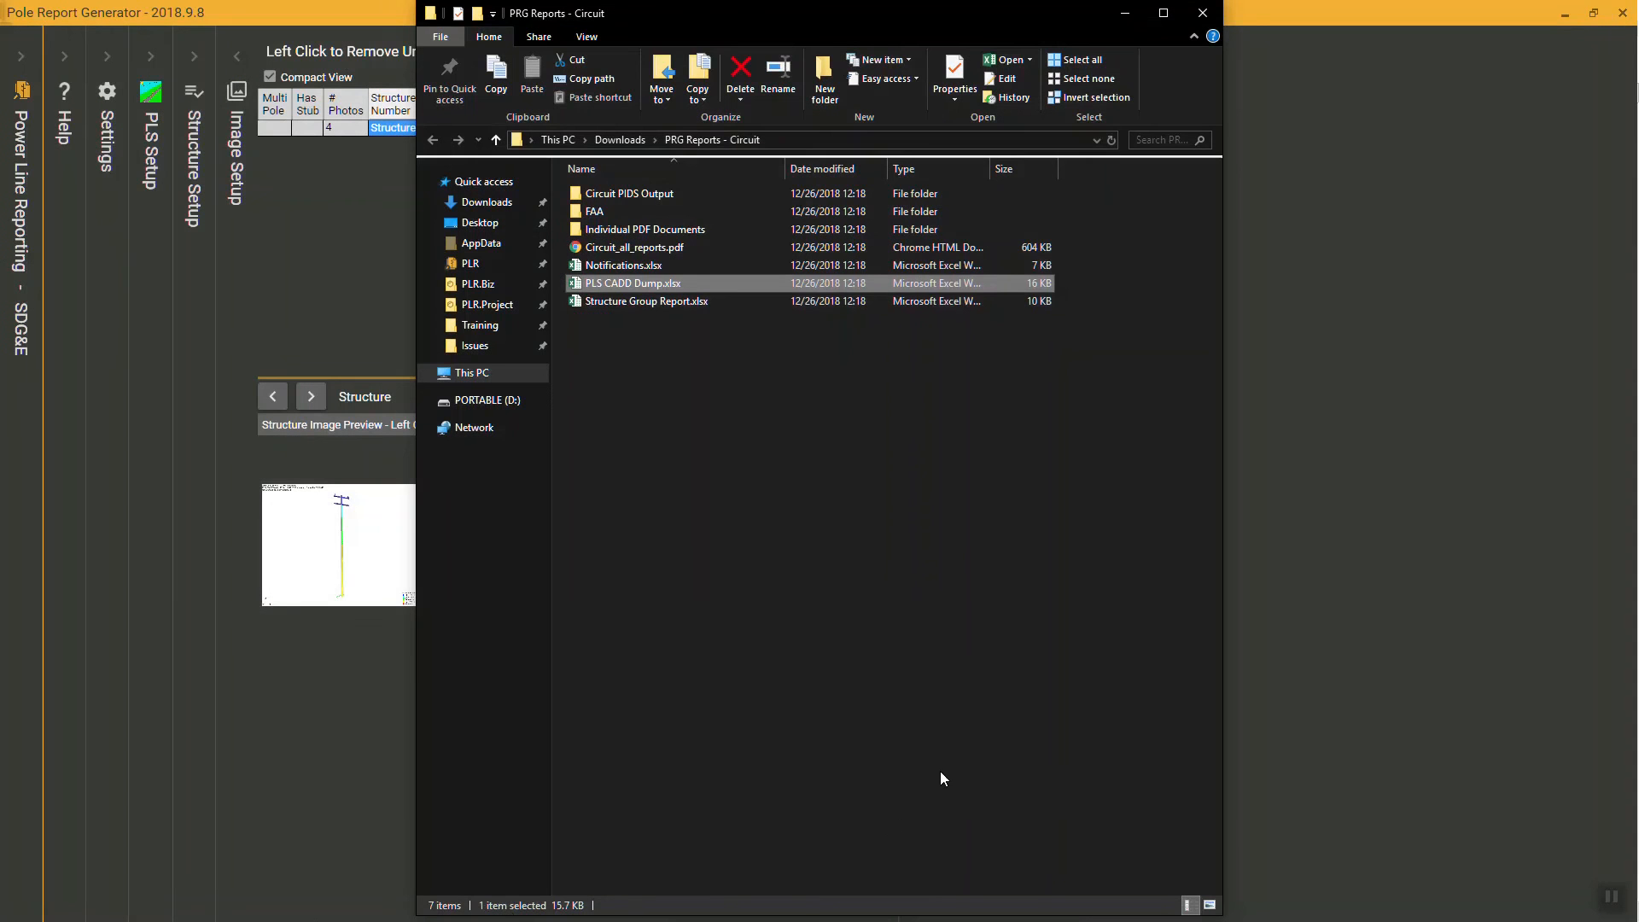
pyautogui.hotkey('alt', 'F4')
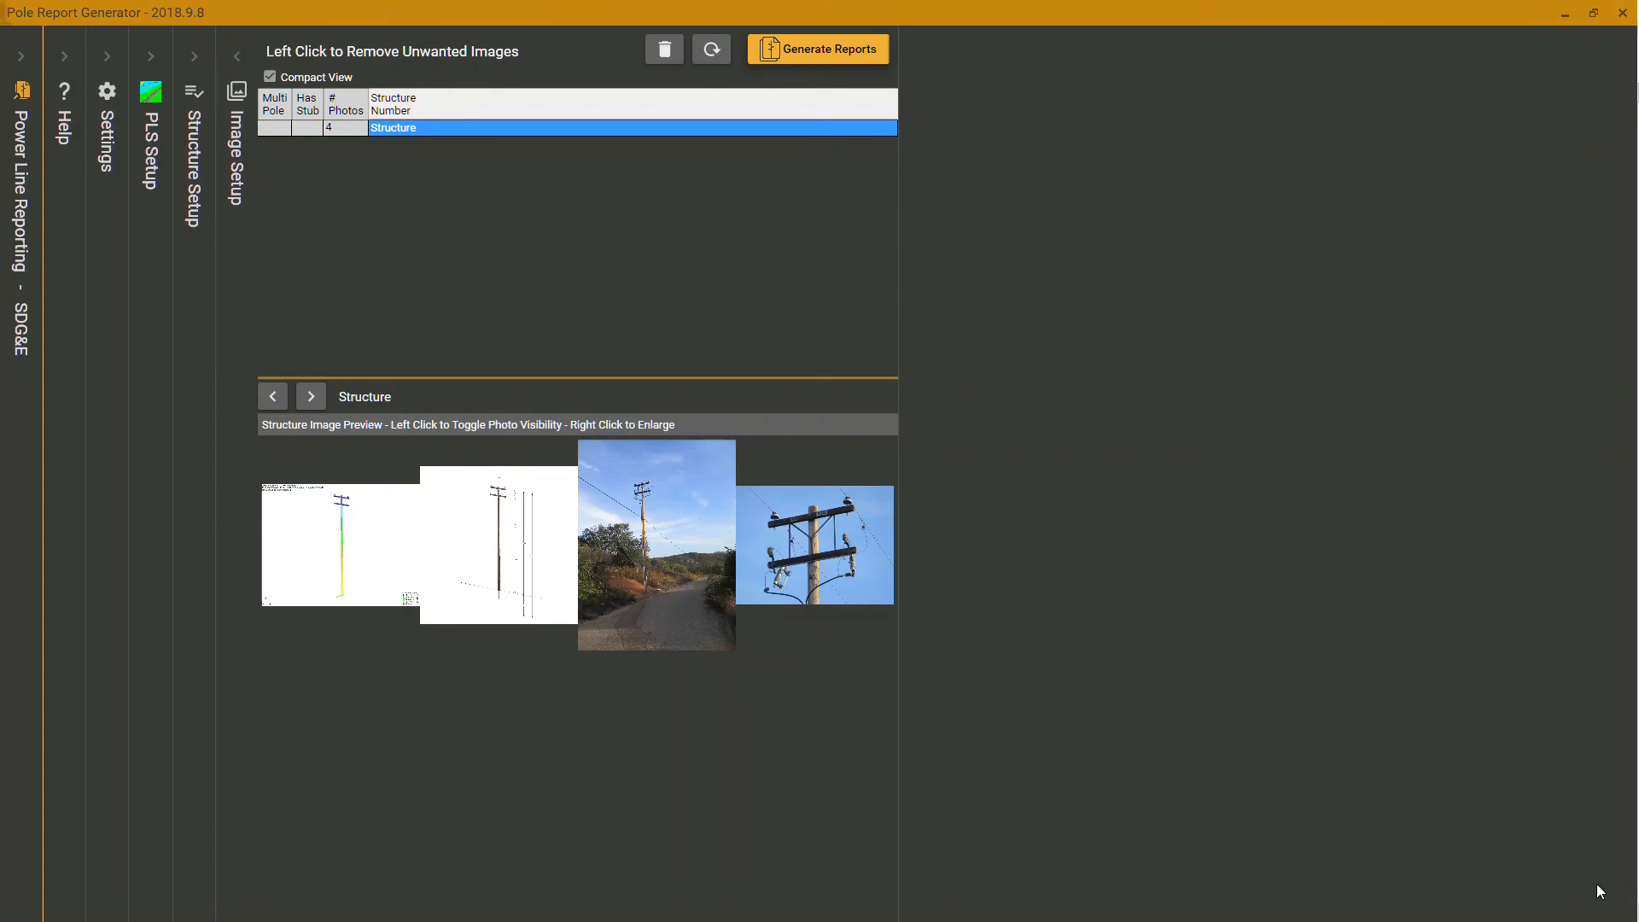